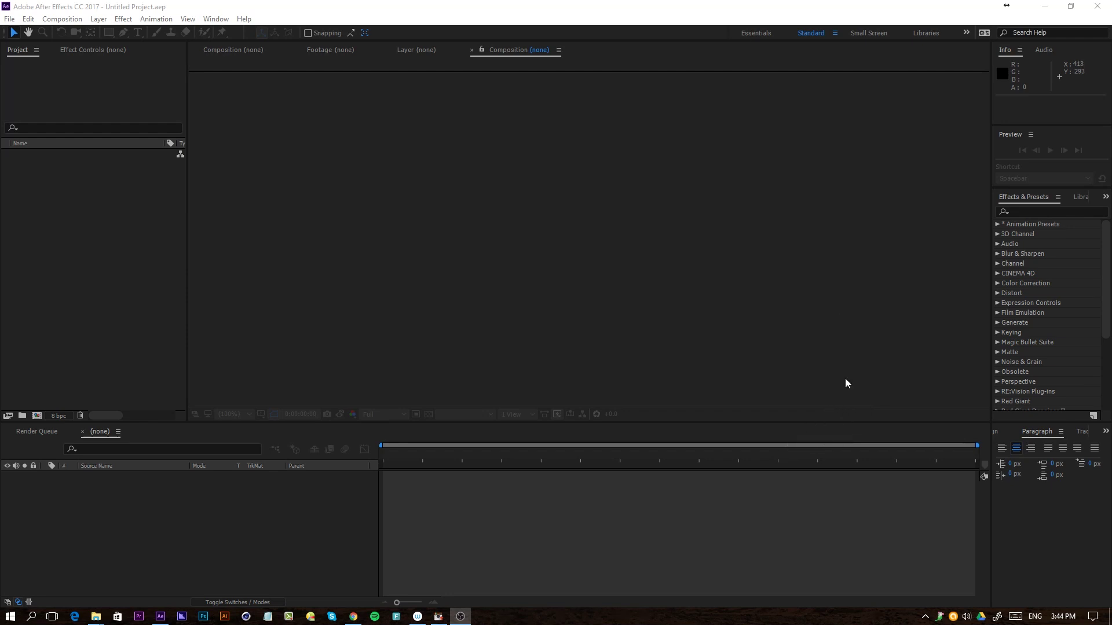
# Create a composition named Christmas Tree with a height of 1920 px and a duration of 15 seconds.
pyautogui.click(70, 20)
pyautogui.click(74, 35)
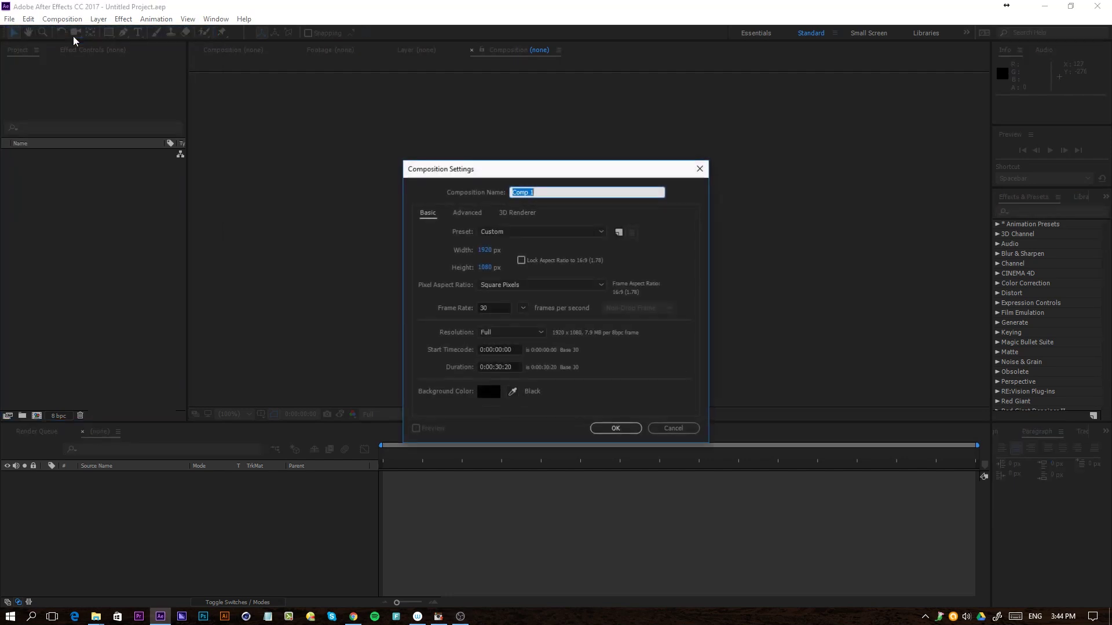
pyautogui.click(486, 268)
pyautogui.write('1920')
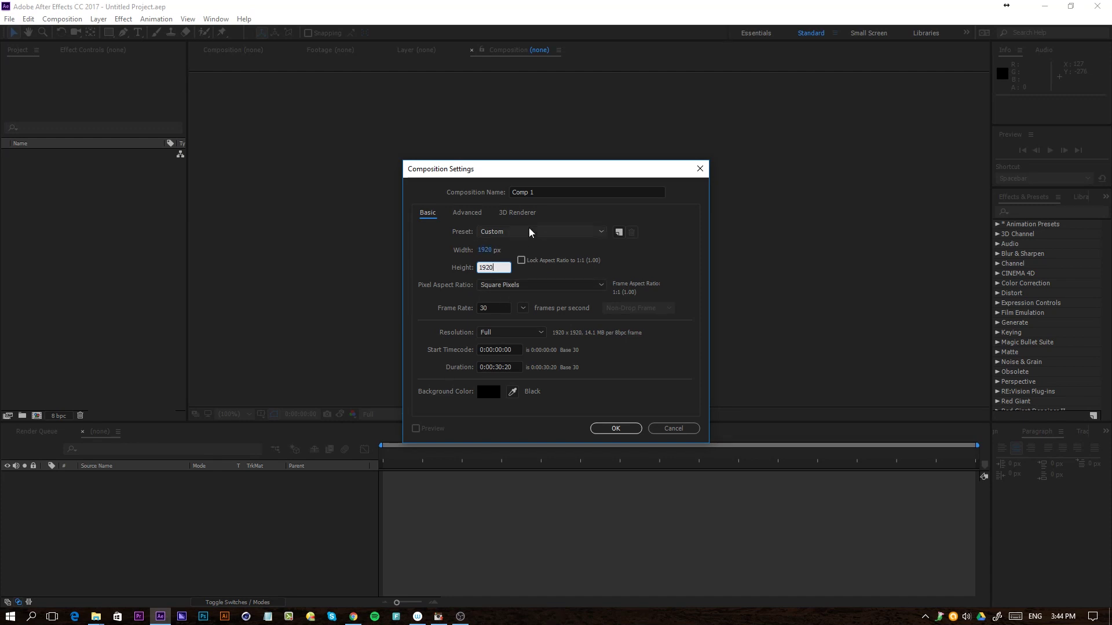
pyautogui.click(555, 188)
pyautogui.write('C')
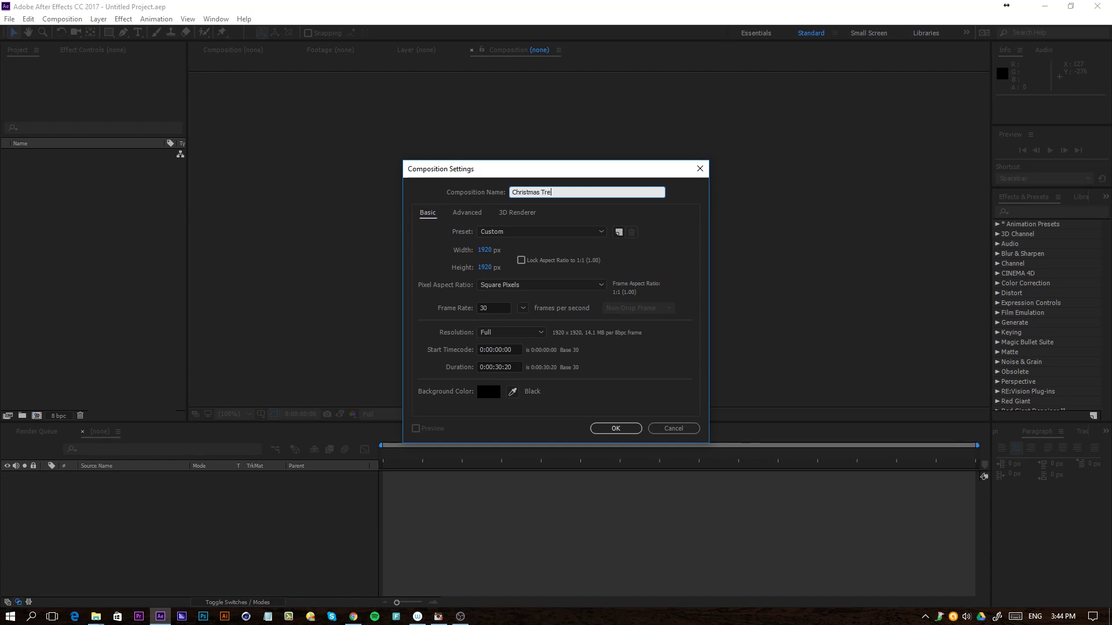
pyautogui.click(496, 366)
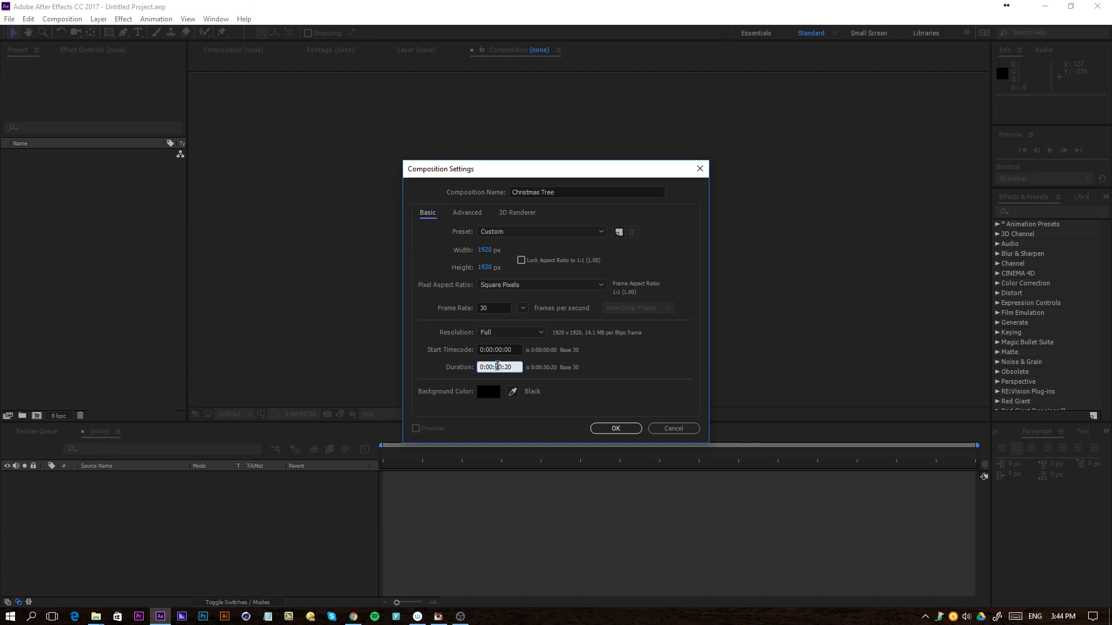
pyautogui.press('BackSpace')
pyautogui.press('BackSpace')
pyautogui.write('15')
pyautogui.click(606, 429)
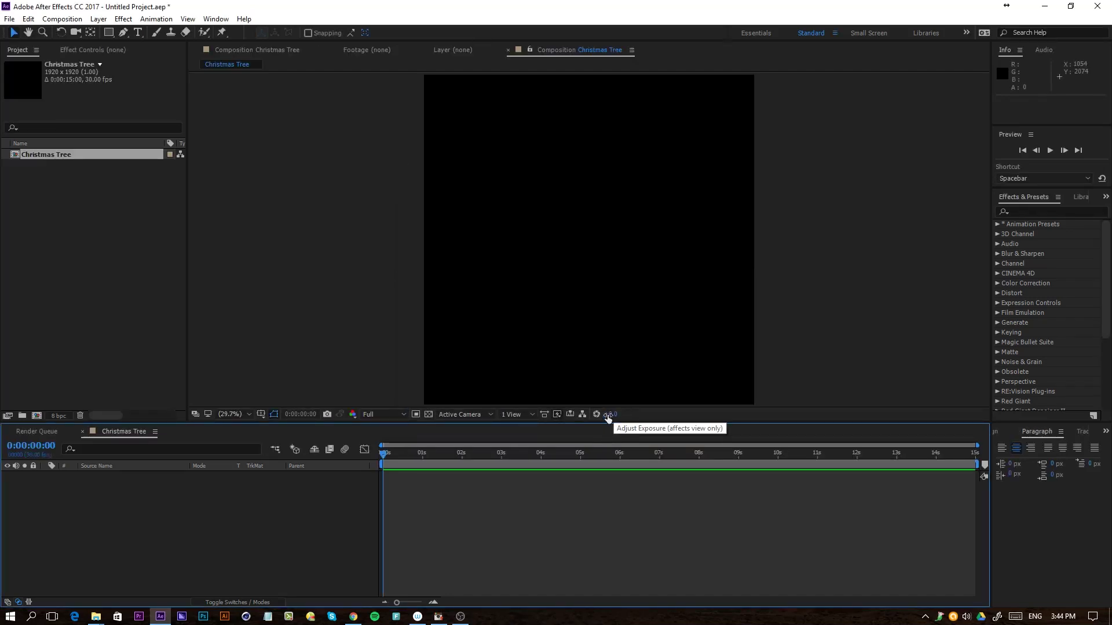
# Add a comp-sized black solid layer named Christmas Tree.
pyautogui.rightClick(335, 499)
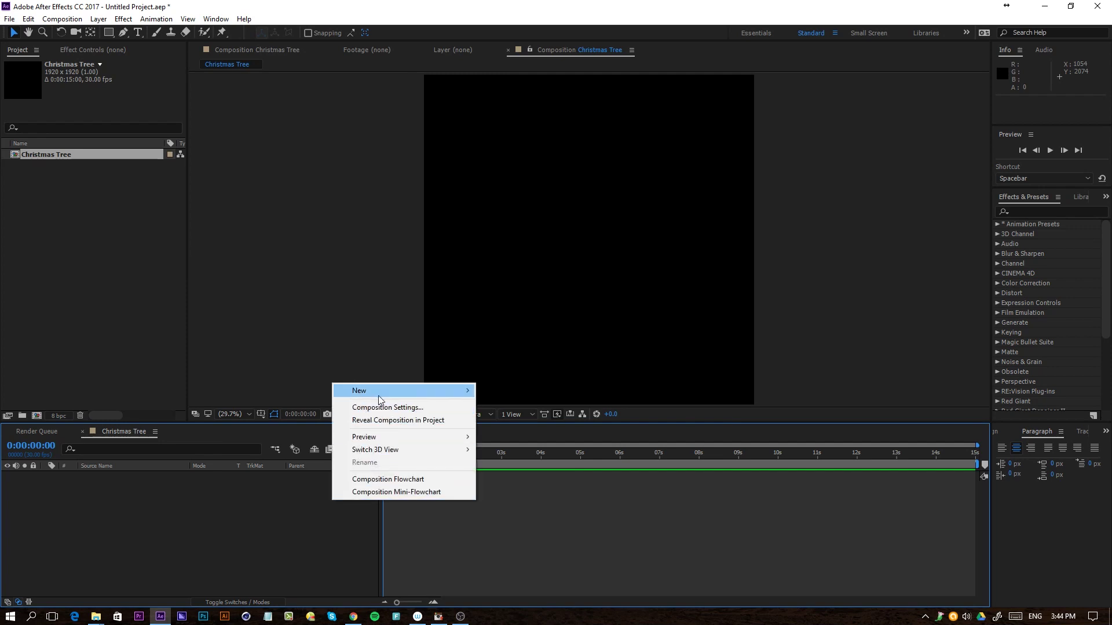
pyautogui.moveTo(365, 391)
pyautogui.click(232, 421)
pyautogui.write('Christmas Tree')
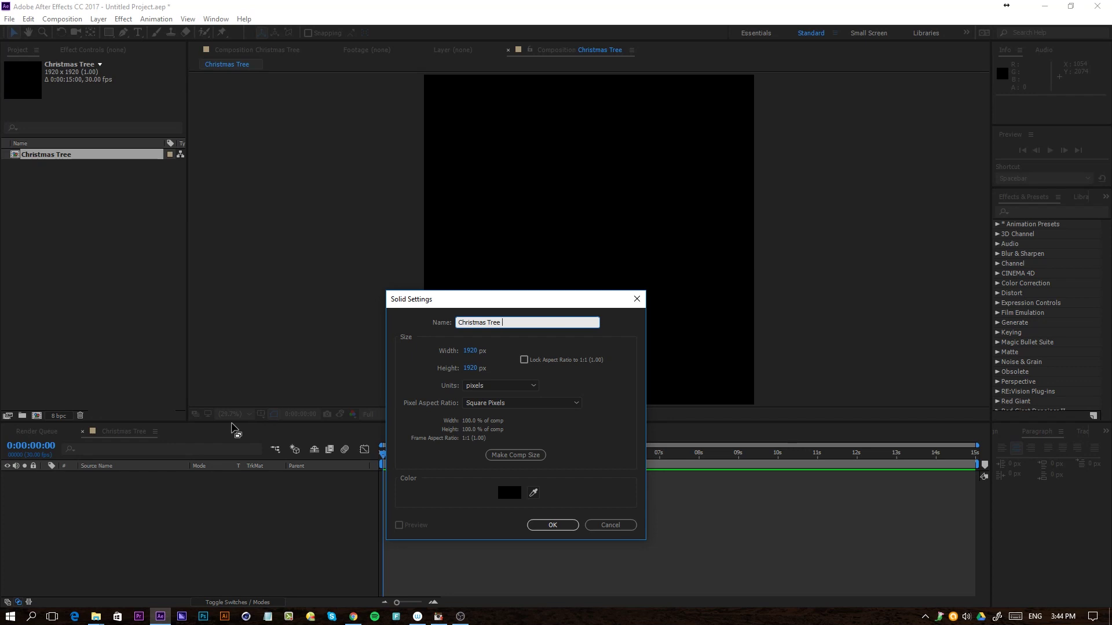
pyautogui.press('Return')
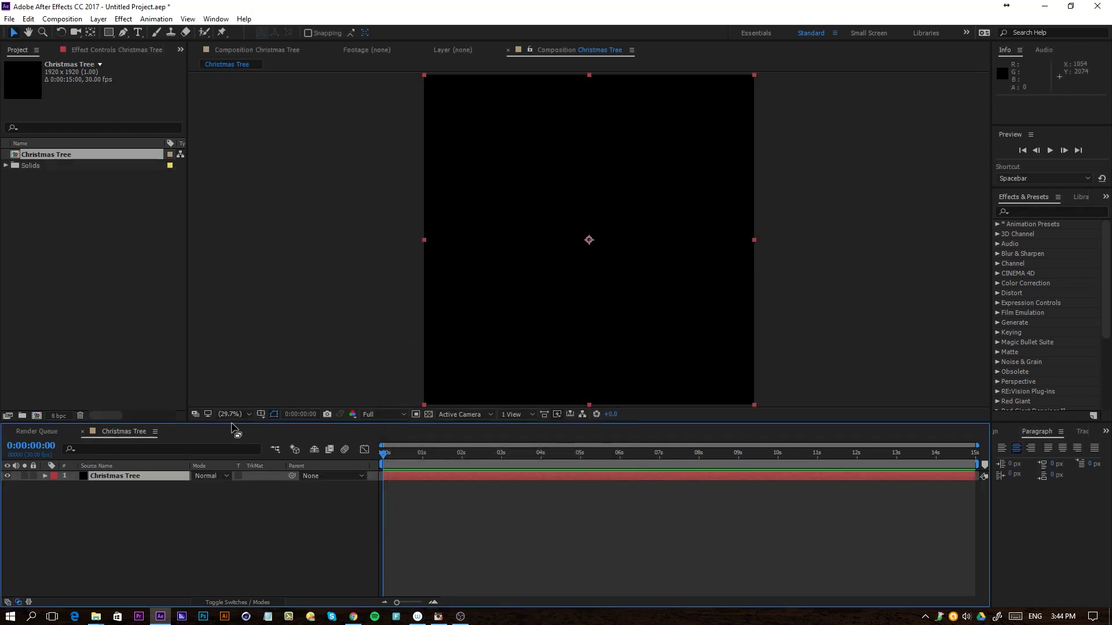
# Add a second black solid named Bg and send it to the bottom of the layer stack.
pyautogui.rightClick(234, 525)
pyautogui.moveTo(286, 420)
pyautogui.click(142, 447)
pyautogui.write('Bg')
pyautogui.click(552, 525)
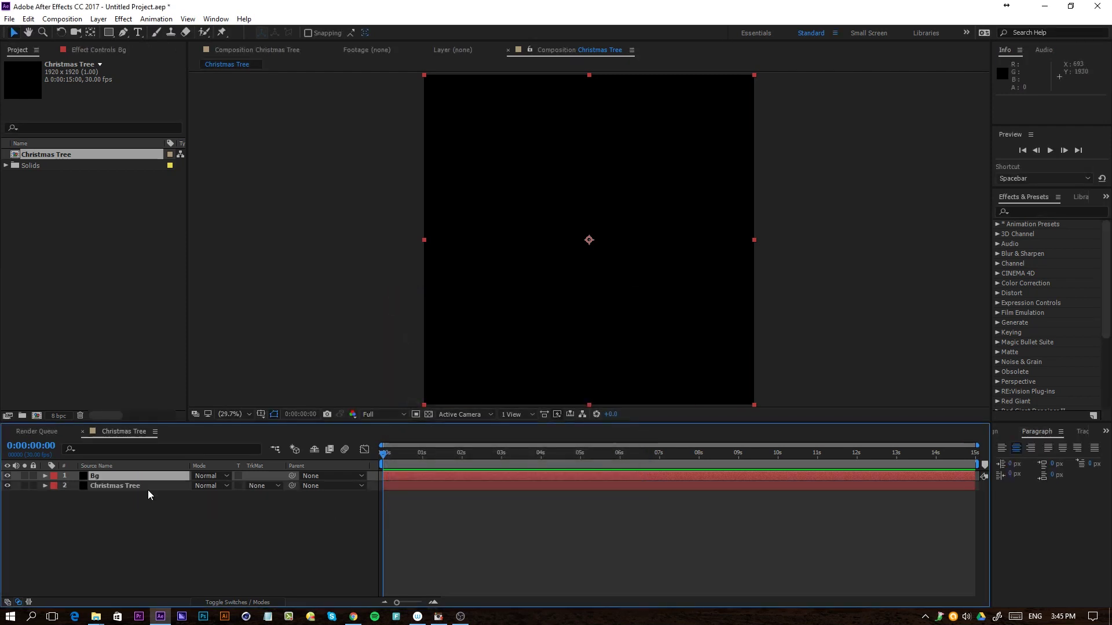
pyautogui.hotkey('ctrl', 'shift', '[')
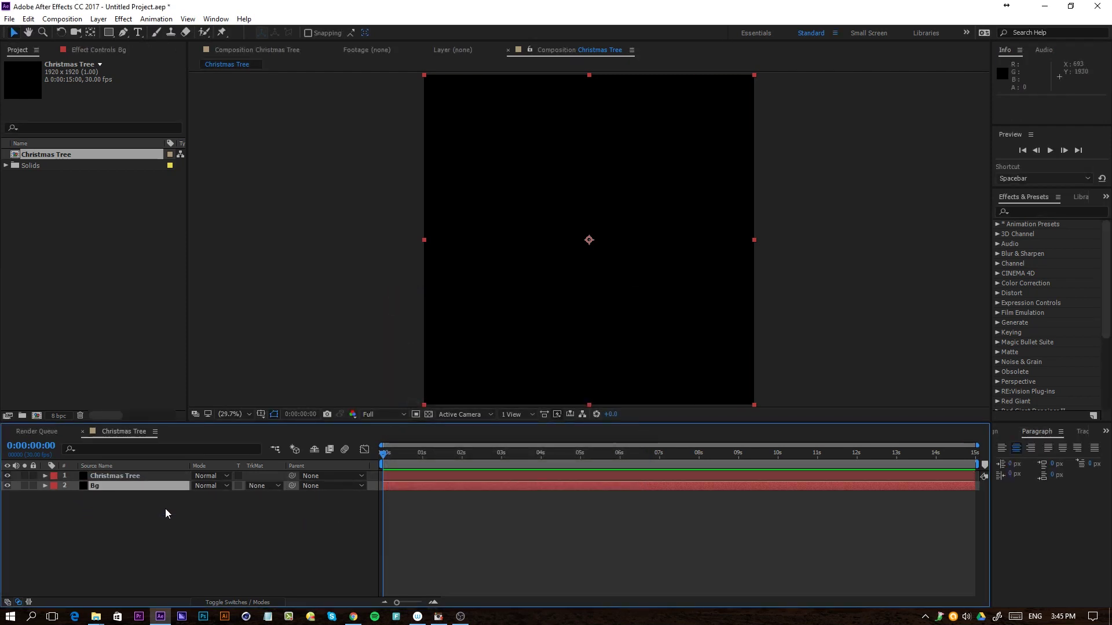
# Apply the Trapcode Particular effect to the Christmas Tree solid layer.
pyautogui.click(134, 476)
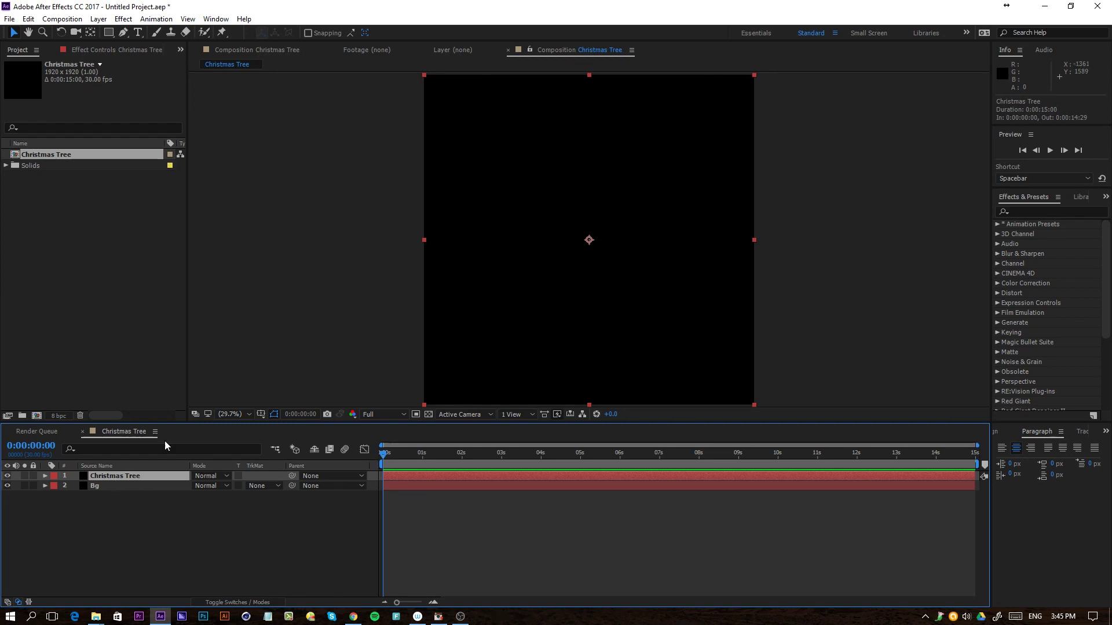
pyautogui.click(127, 20)
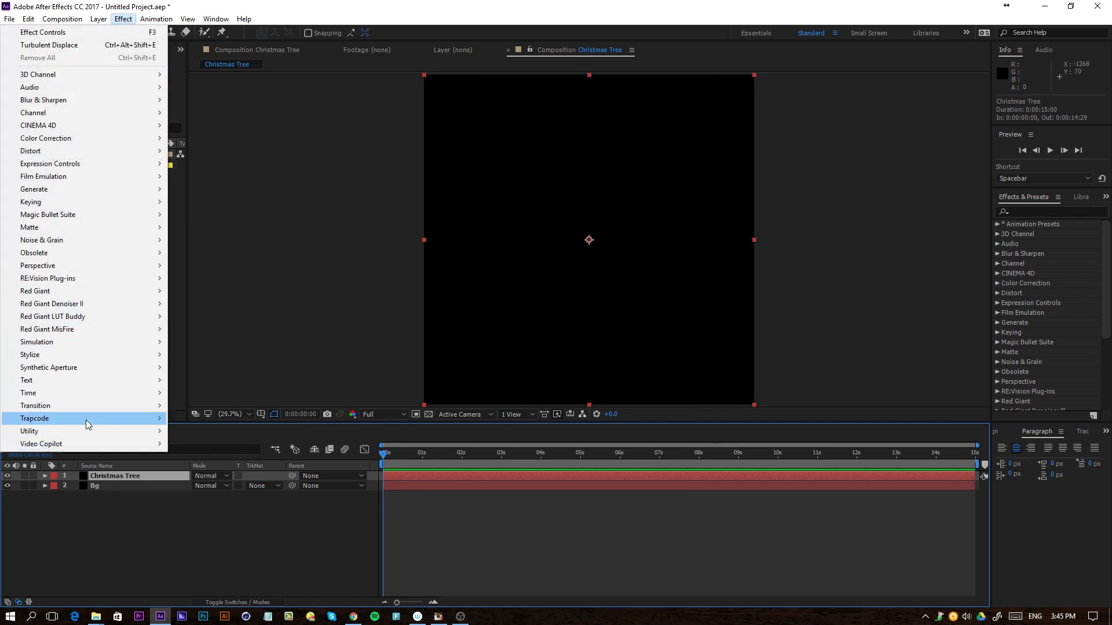
pyautogui.moveTo(50, 420)
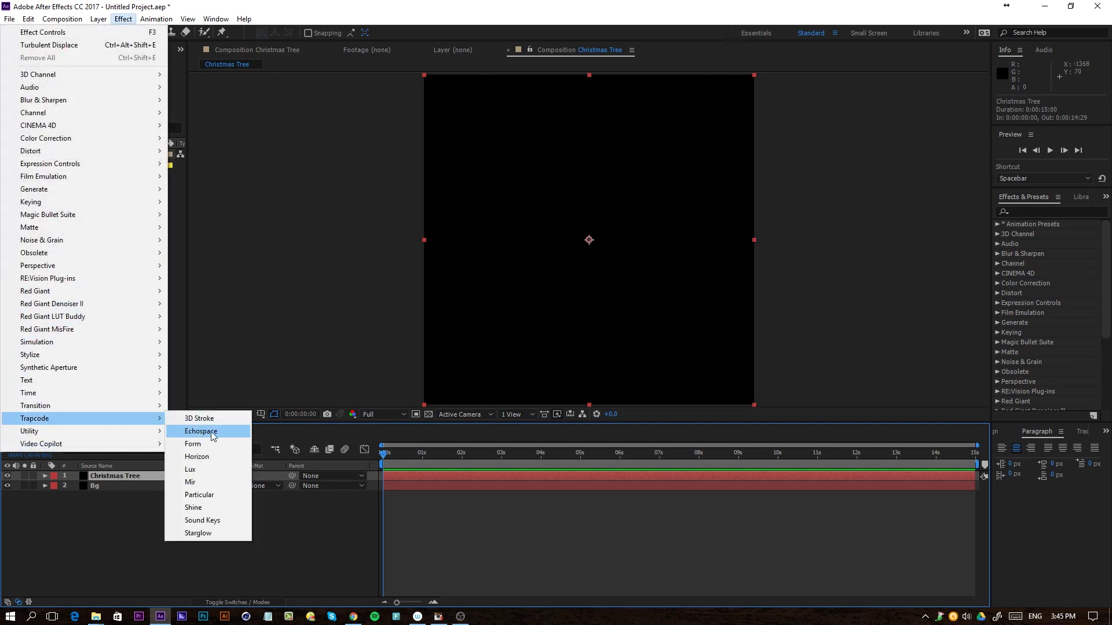
pyautogui.click(212, 494)
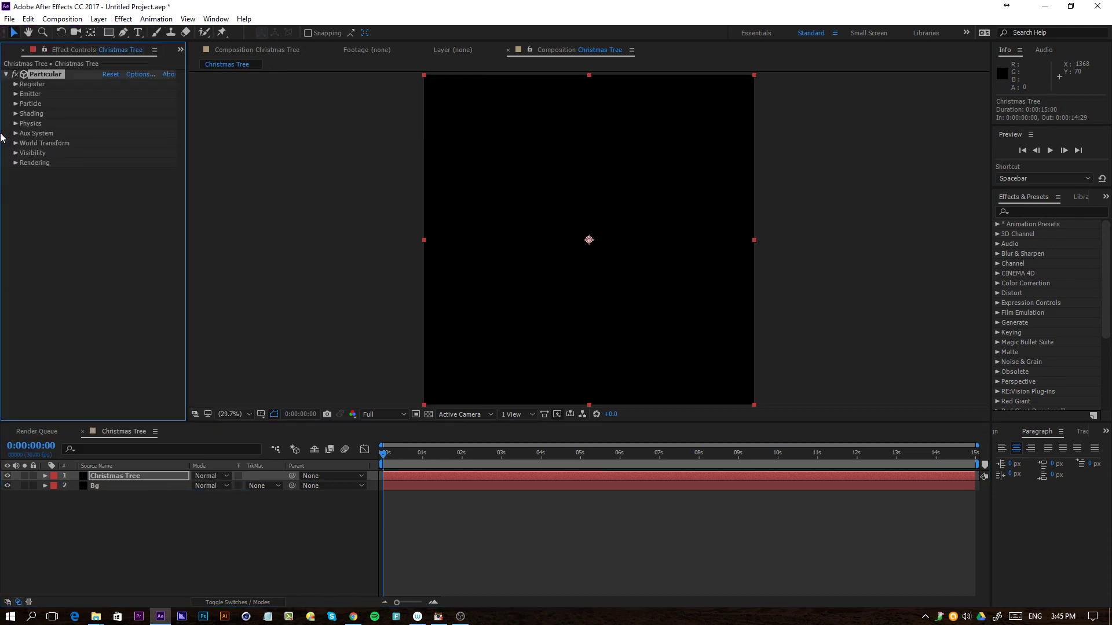
pyautogui.moveTo(383, 458); pyautogui.dragTo(239, 496)
# Create a point light named Emitter, lower it to about Y 1465 near the frame's bottom, and reveal its Position.
pyautogui.rightClick(169, 520)
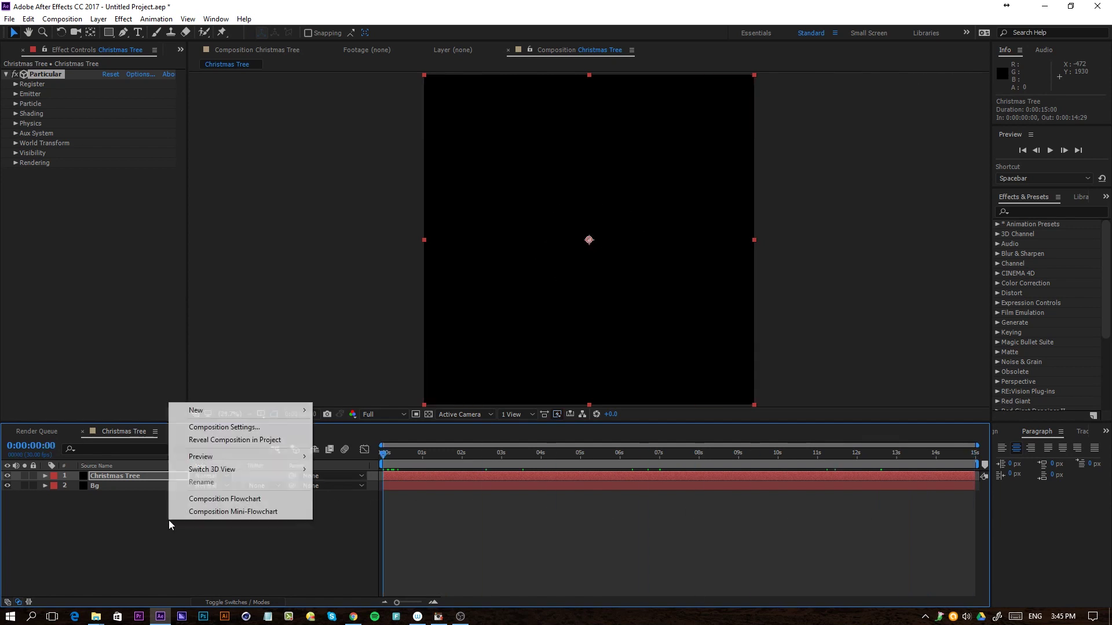
pyautogui.moveTo(199, 410)
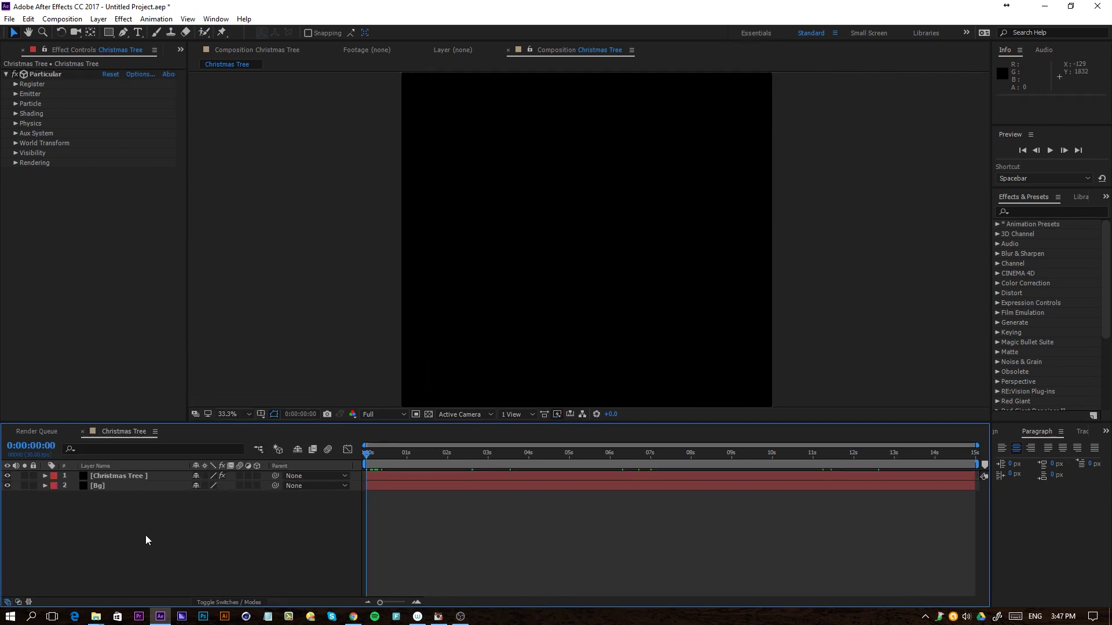
pyautogui.rightClick(146, 541)
pyautogui.moveTo(174, 426)
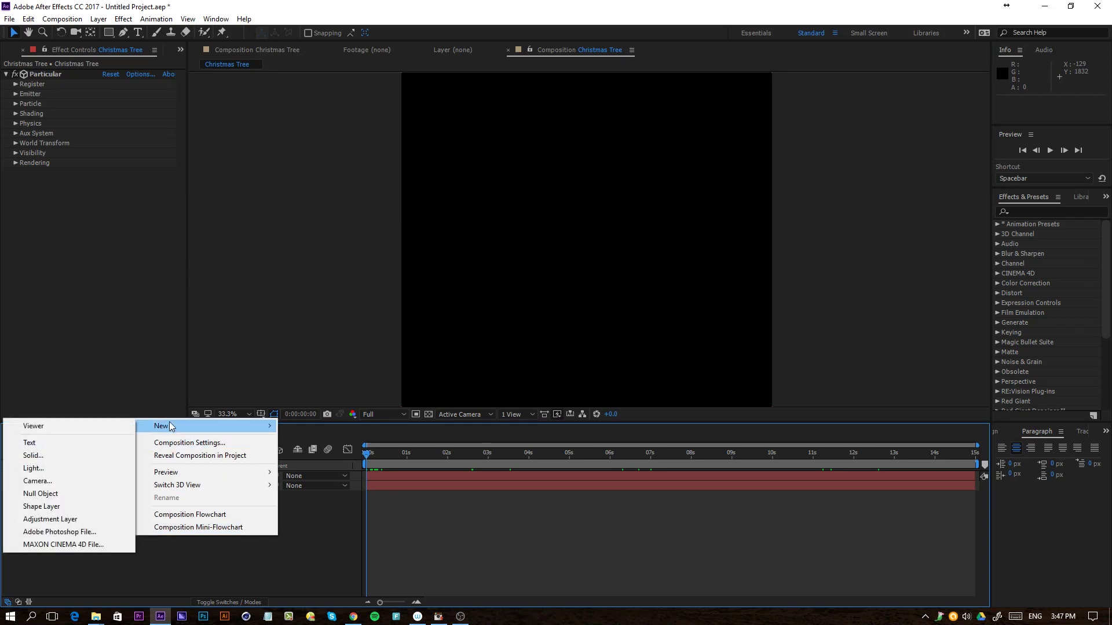
pyautogui.click(48, 469)
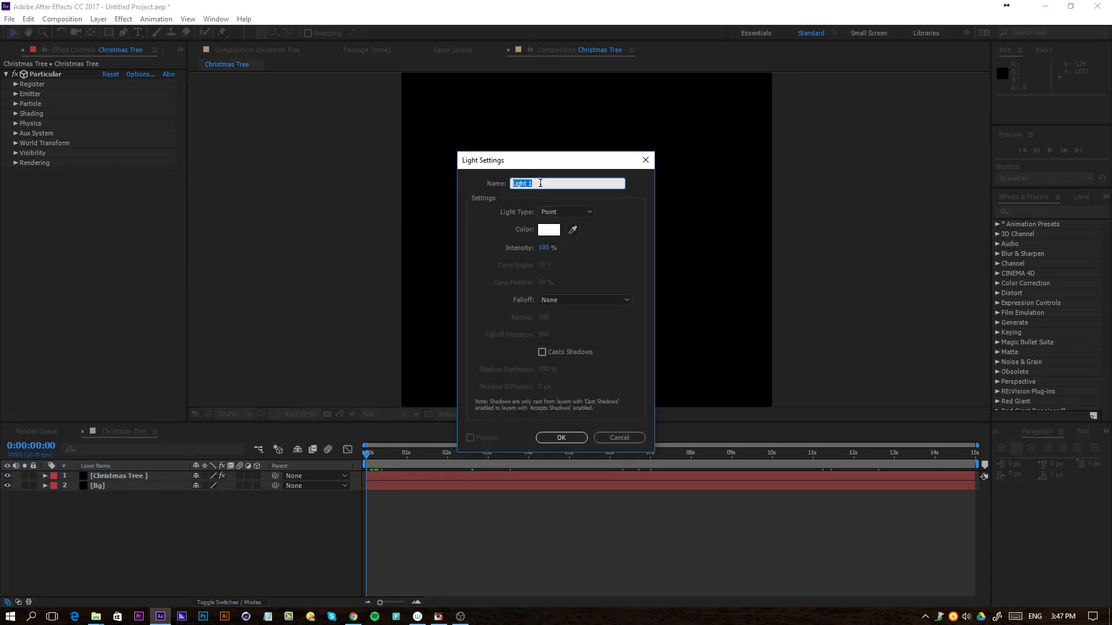
pyautogui.write('Emitter')
pyautogui.click(579, 438)
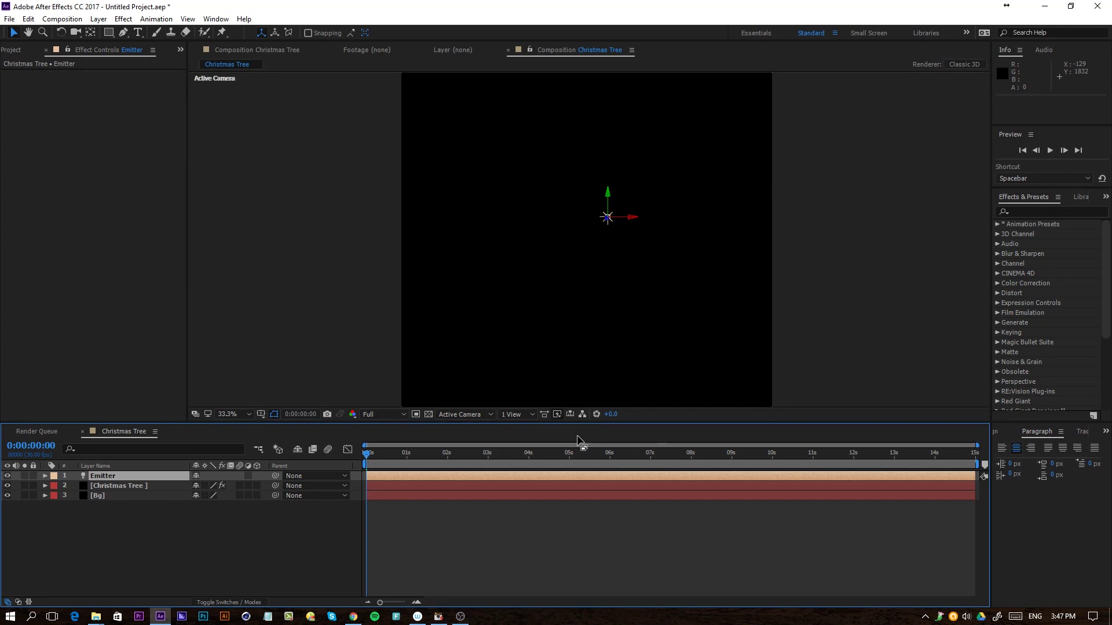
pyautogui.moveTo(606, 194); pyautogui.dragTo(606, 308)
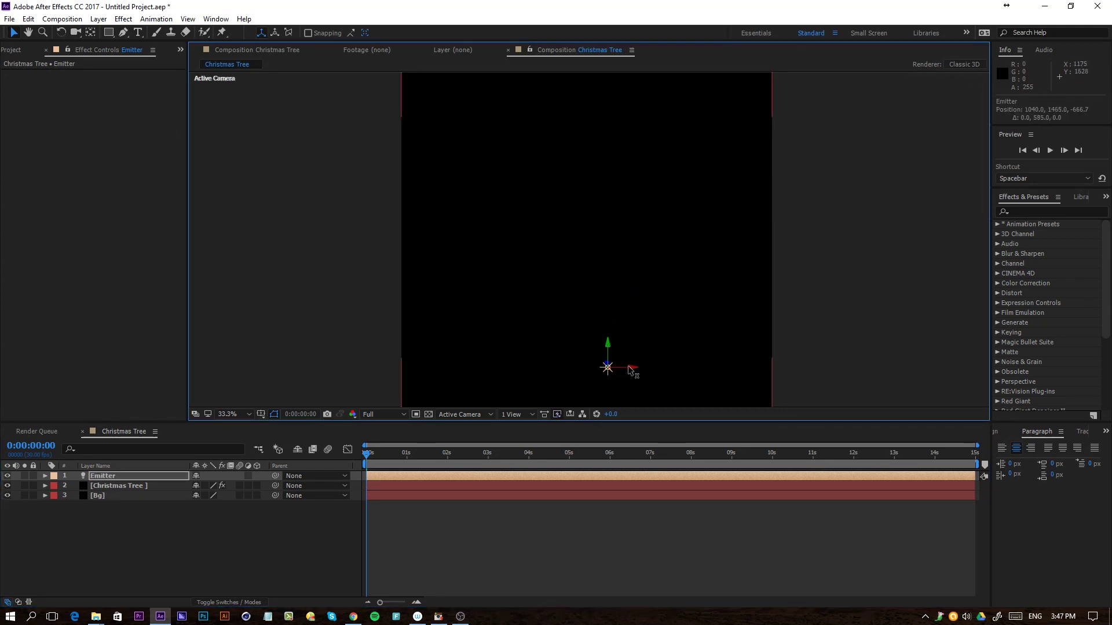
pyautogui.press('p')
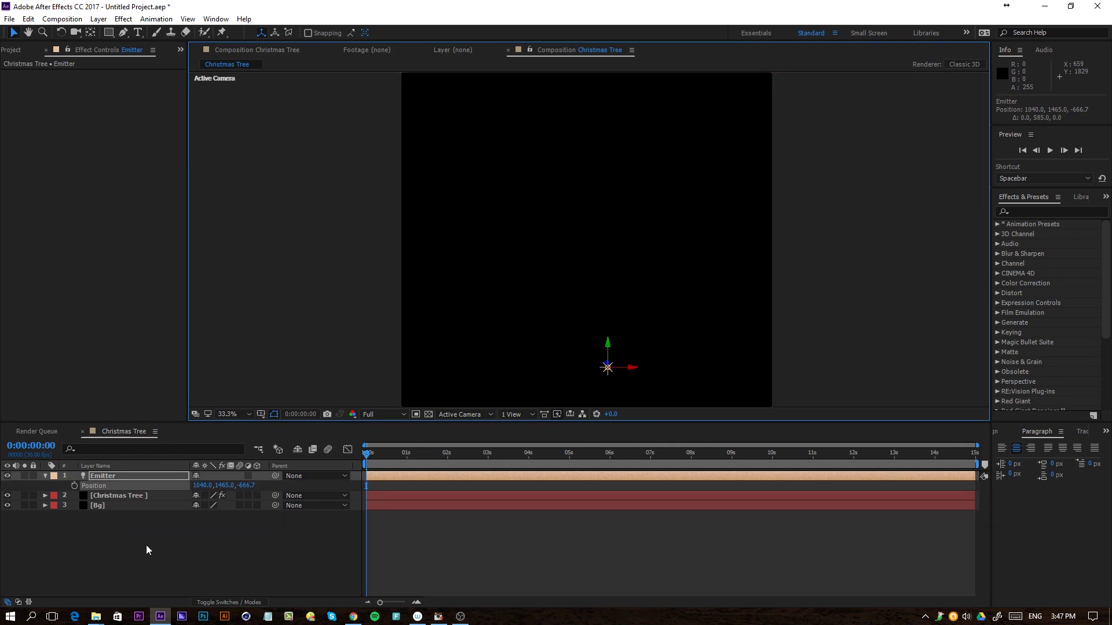
# Add a null object and rename it Center Part.
pyautogui.rightClick(165, 553)
pyautogui.moveTo(232, 447)
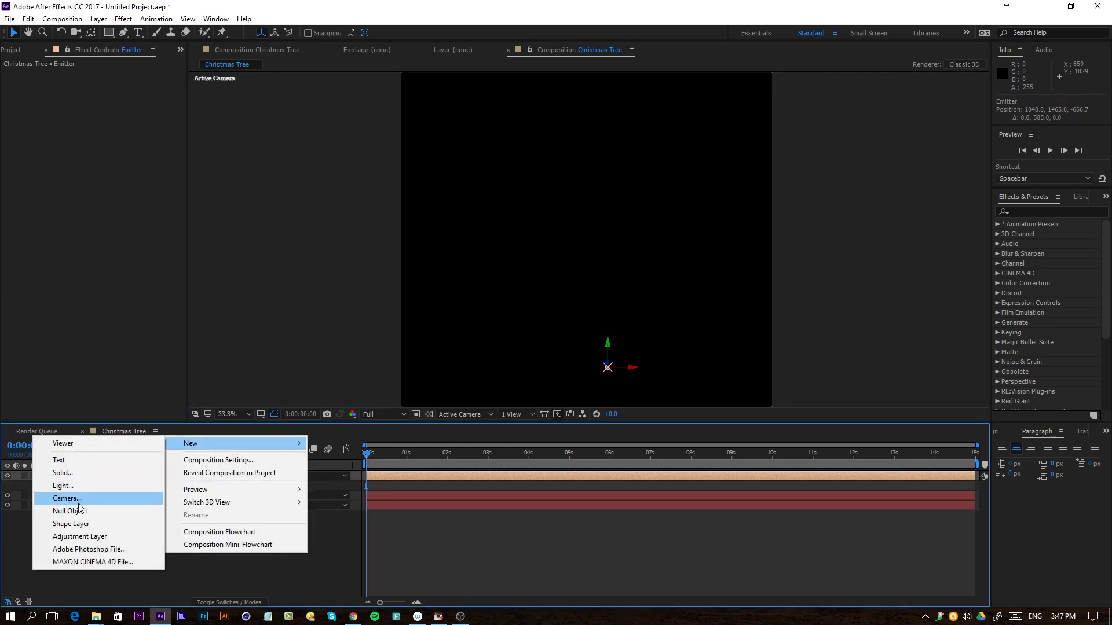
pyautogui.click(79, 511)
pyautogui.press('Return')
pyautogui.write('Cen')
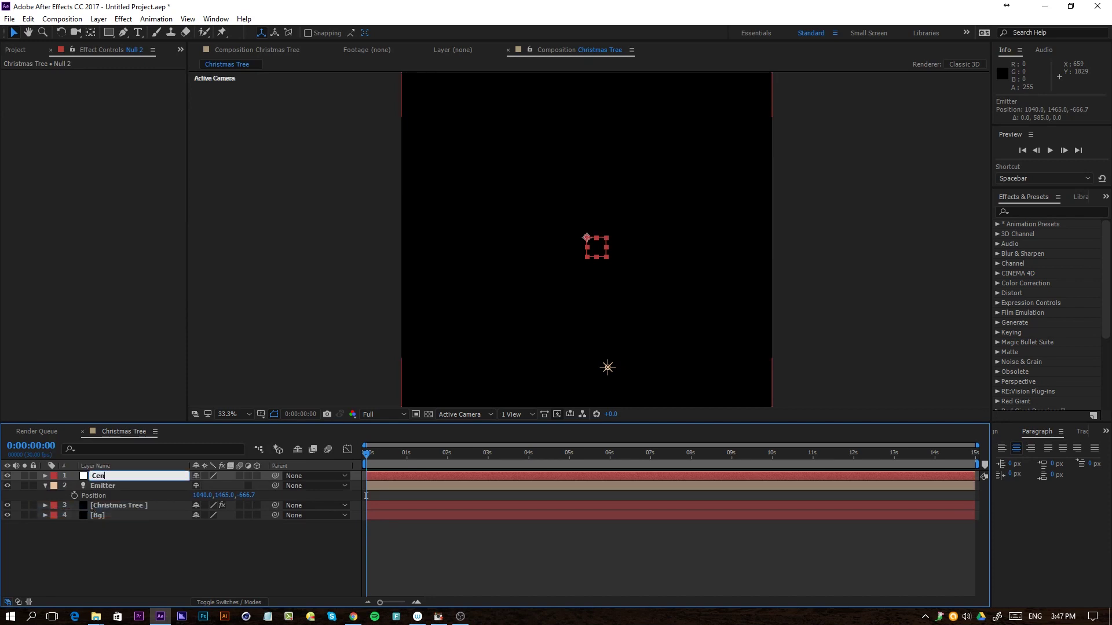
pyautogui.write('ter Part')
pyautogui.press('Return')
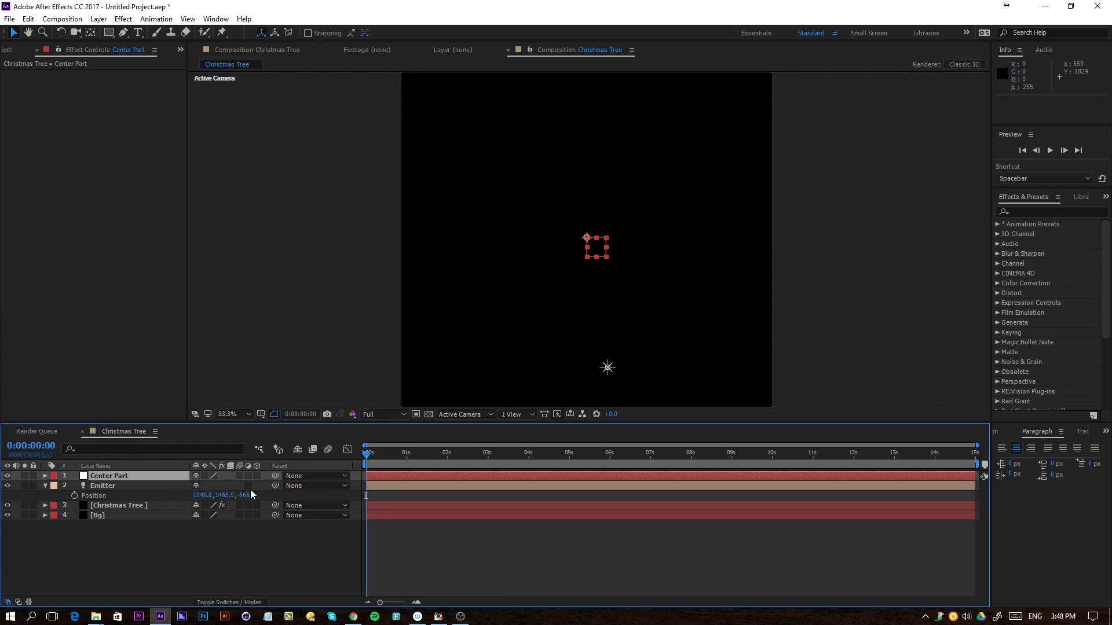
# Make the Center Part null 3D and lower it to about Y 1629, visually level with the Emitter light.
pyautogui.click(232, 602)
pyautogui.click(232, 602)
pyautogui.click(256, 477)
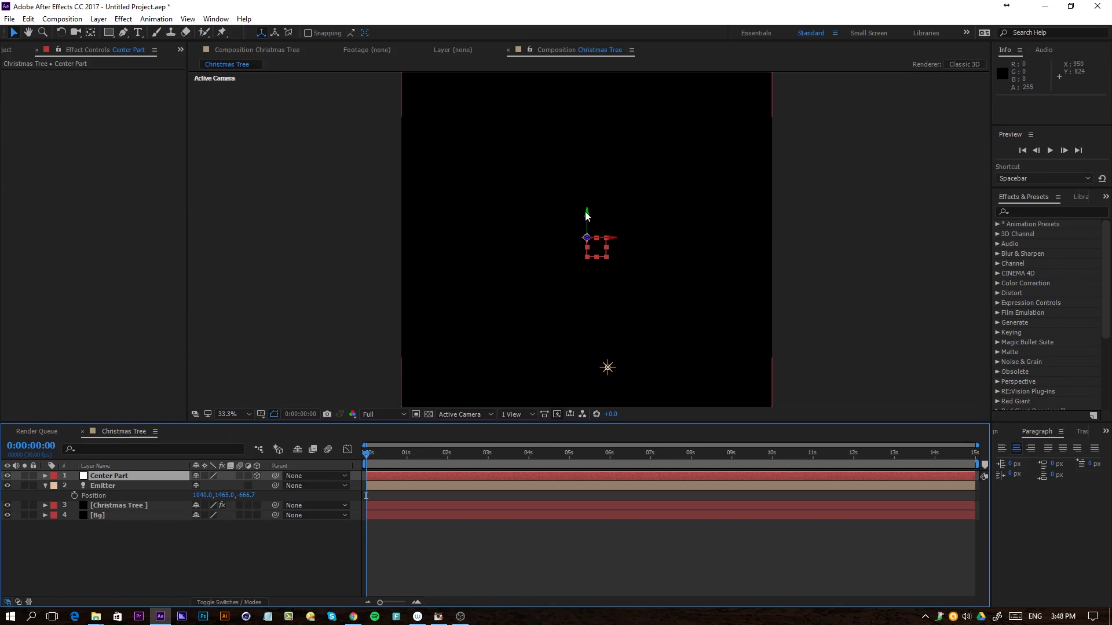
pyautogui.moveTo(585, 216); pyautogui.dragTo(588, 345)
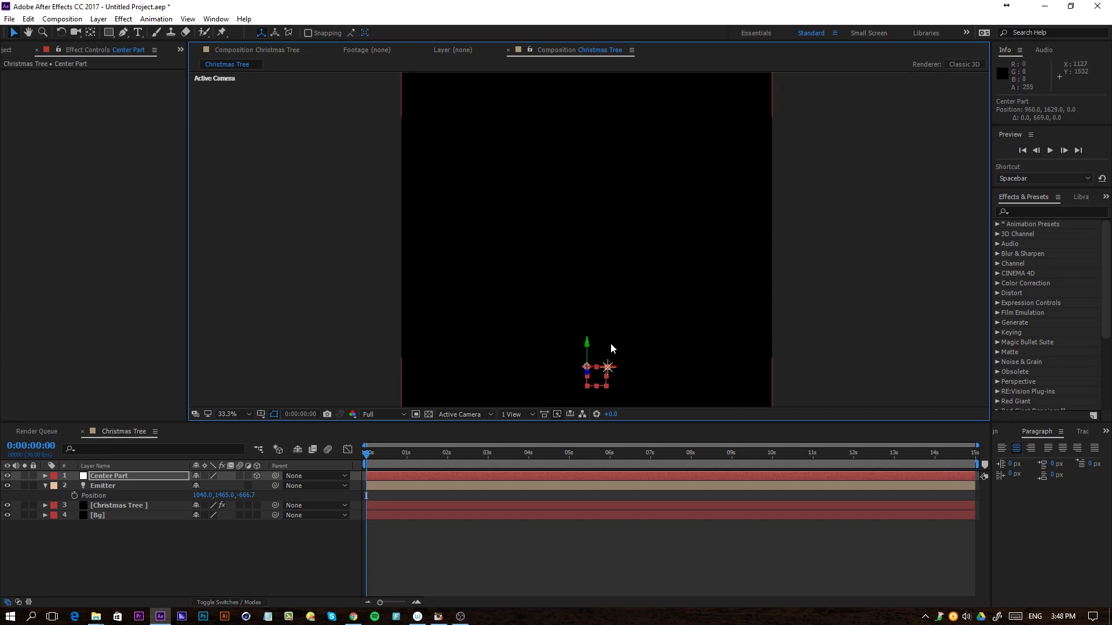
pyautogui.press('p')
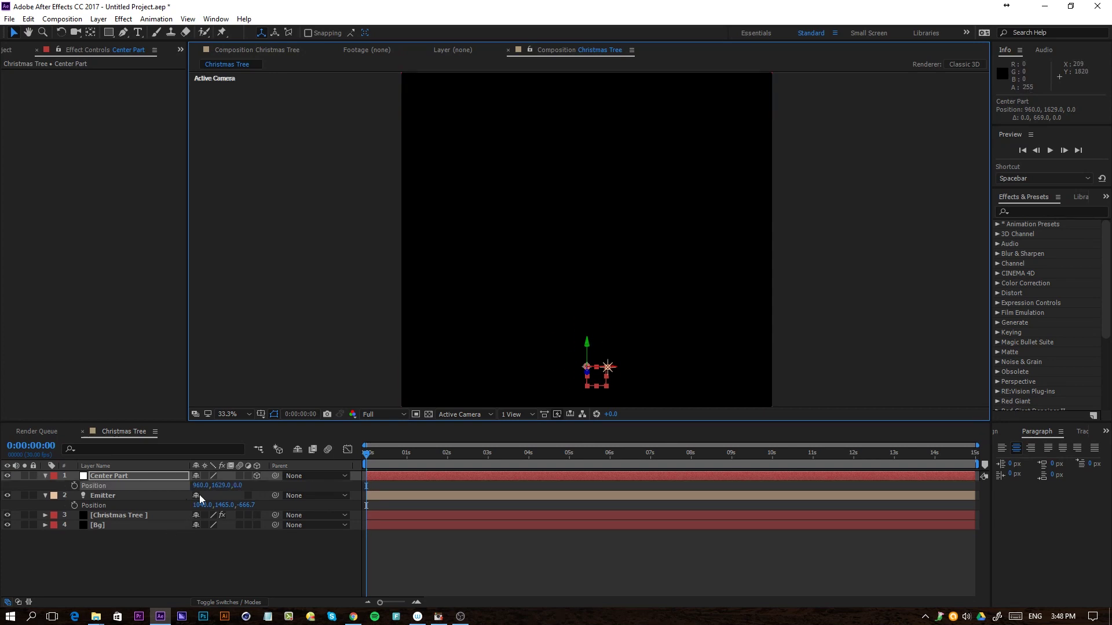
# Parent the Emitter light to the Center Part null and set its X position to -450.
pyautogui.moveTo(275, 496); pyautogui.dragTo(137, 476)
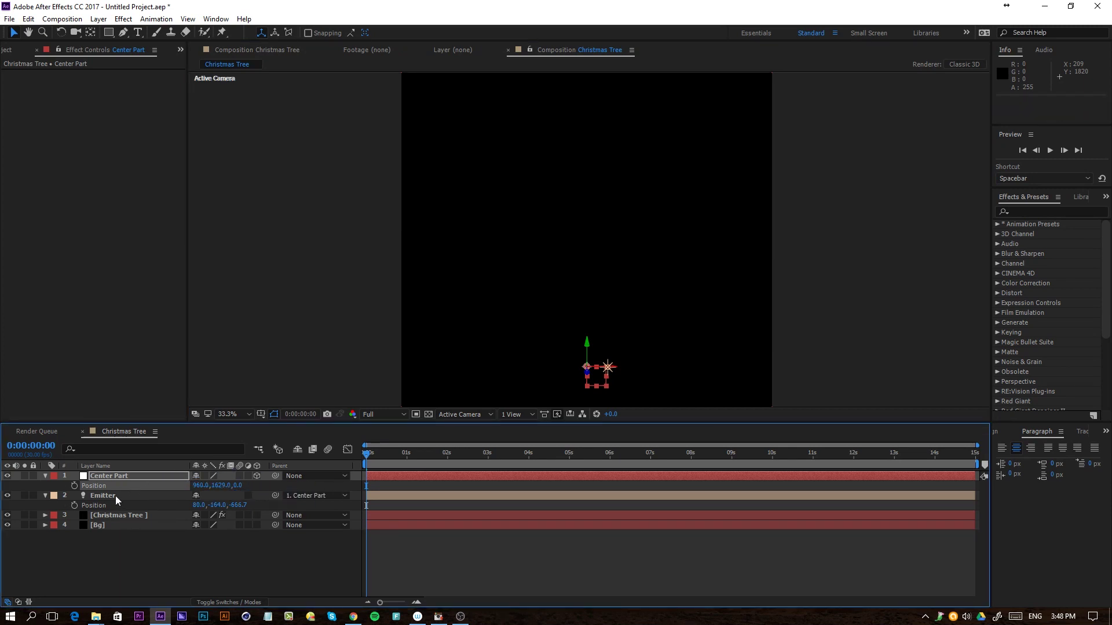
pyautogui.moveTo(197, 506); pyautogui.dragTo(152, 506)
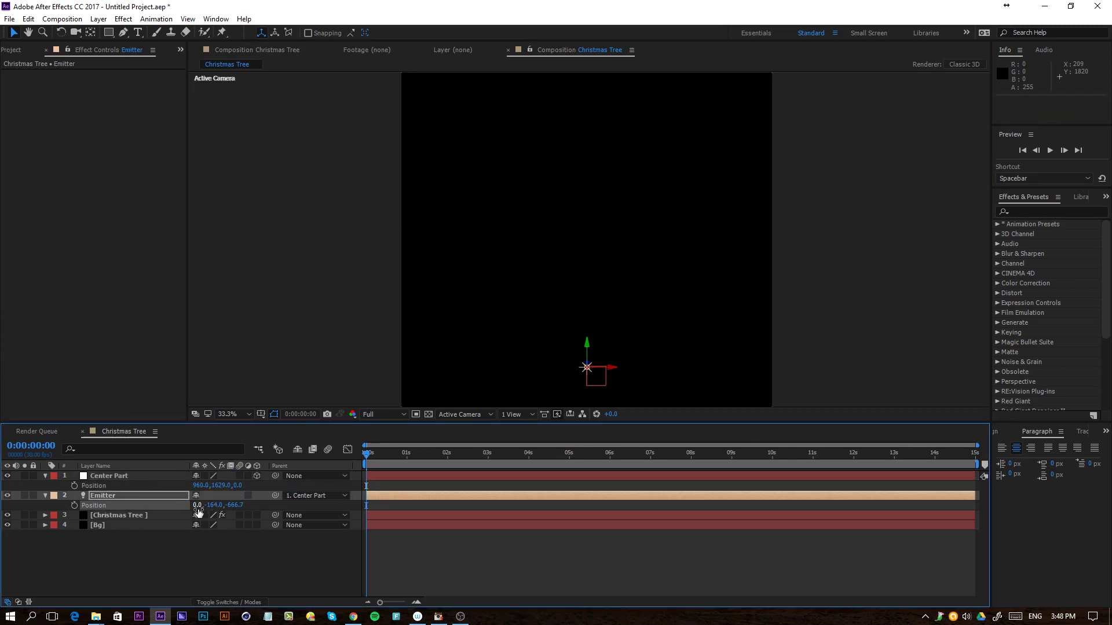
pyautogui.moveTo(611, 367); pyautogui.dragTo(530, 388)
pyautogui.click(201, 505)
pyautogui.write('-450')
pyautogui.press('Return')
# Duplicate the Emitter light and set the copy's X position to 450.
pyautogui.click(105, 495)
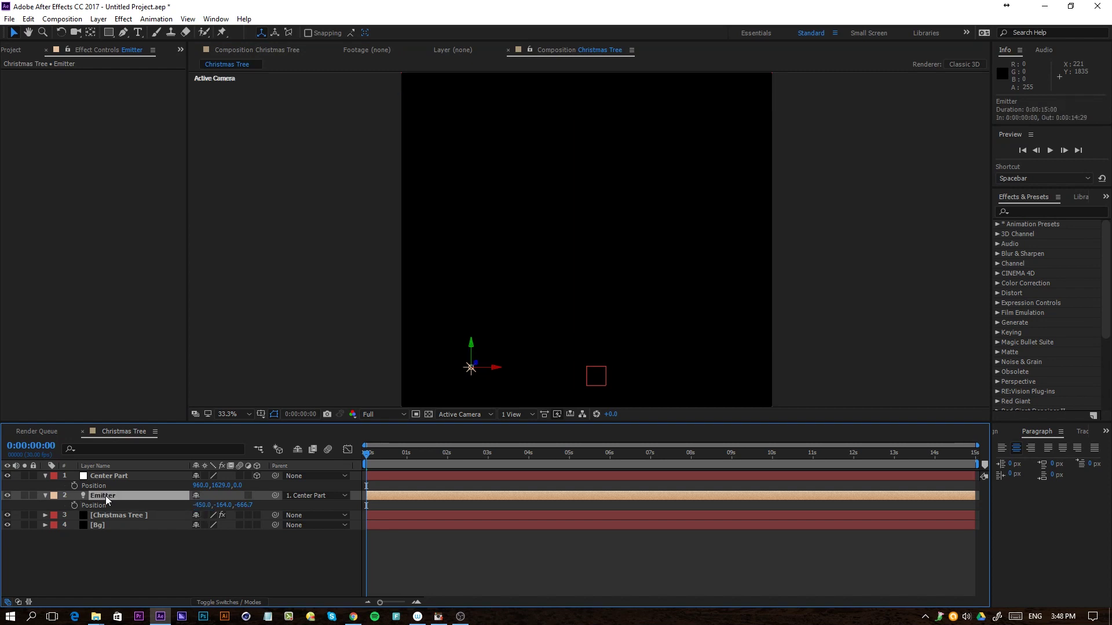
pyautogui.hotkey('ctrl', 'd')
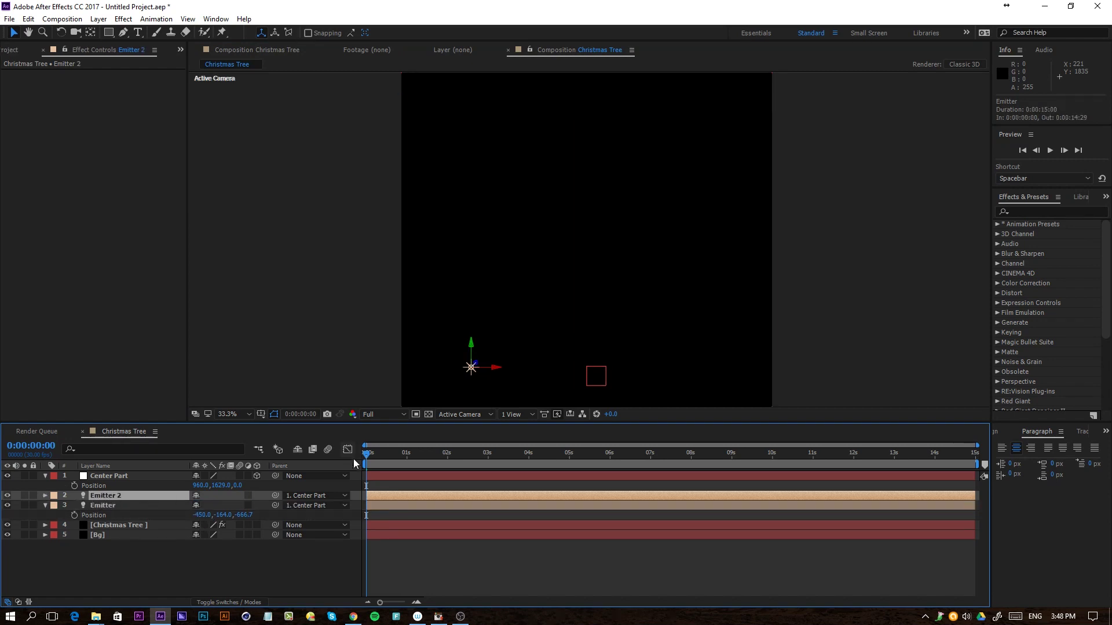
pyautogui.press('p')
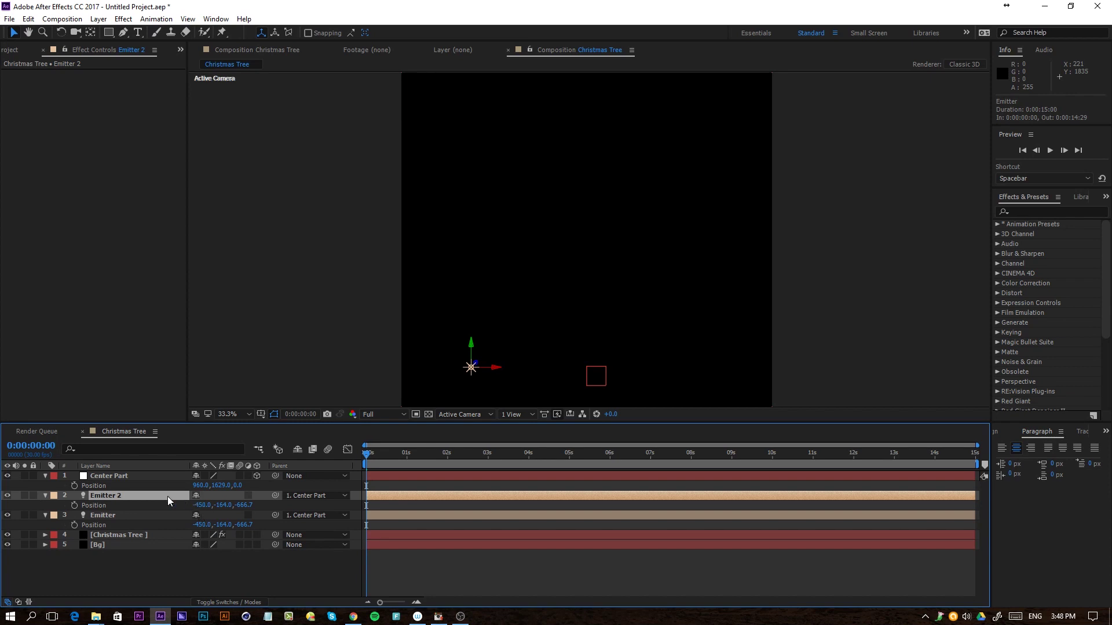
pyautogui.click(203, 505)
pyautogui.write('450')
pyautogui.press('Return')
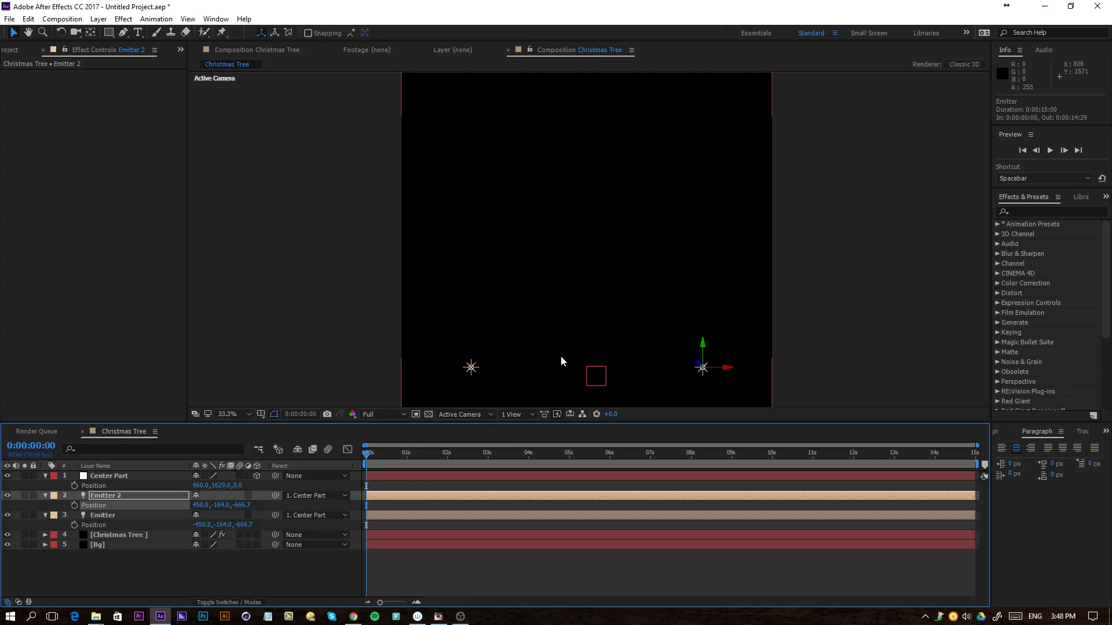
# Keyframe the Center Part null's position at the start and raise the null to about Y 549 at 0:00:03:01.
pyautogui.click(109, 478)
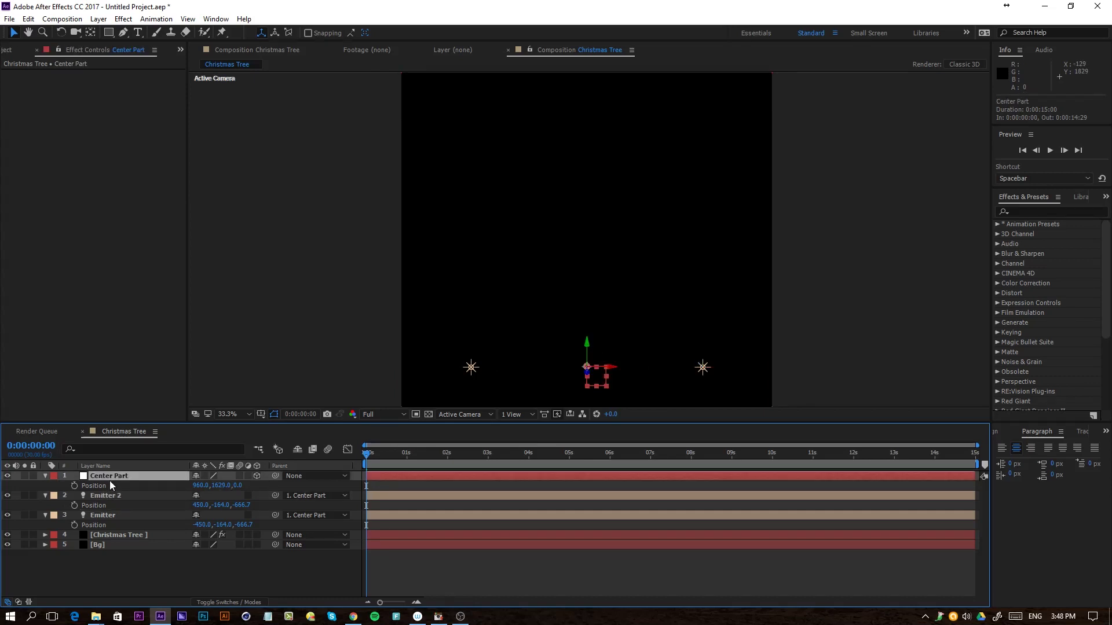
pyautogui.click(76, 486)
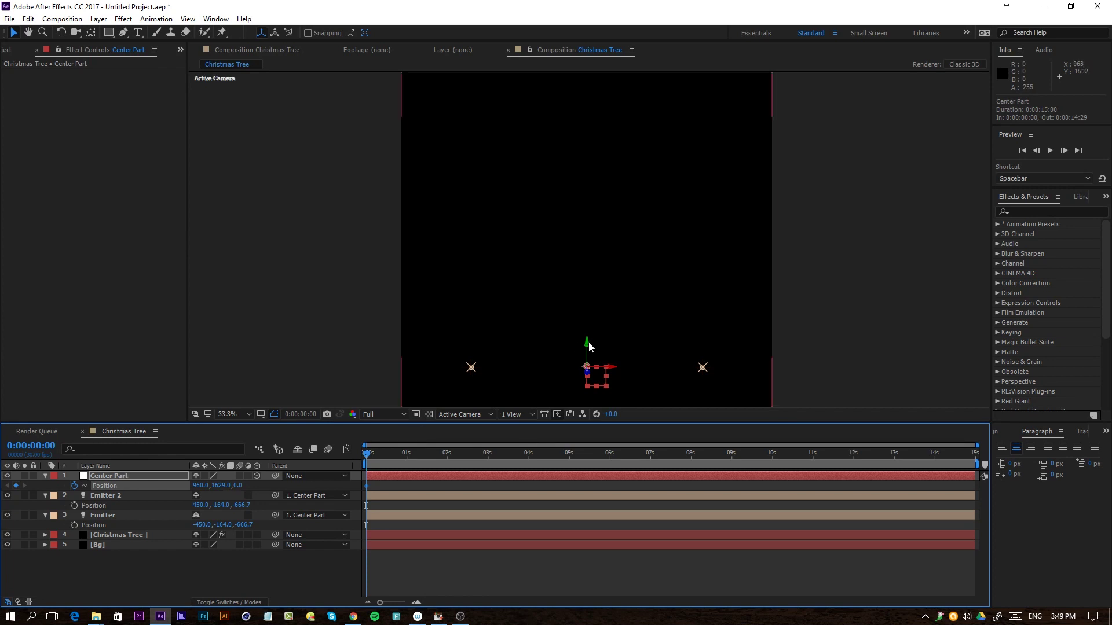
pyautogui.moveTo(366, 456); pyautogui.dragTo(490, 485)
pyautogui.moveTo(587, 352); pyautogui.dragTo(600, 144)
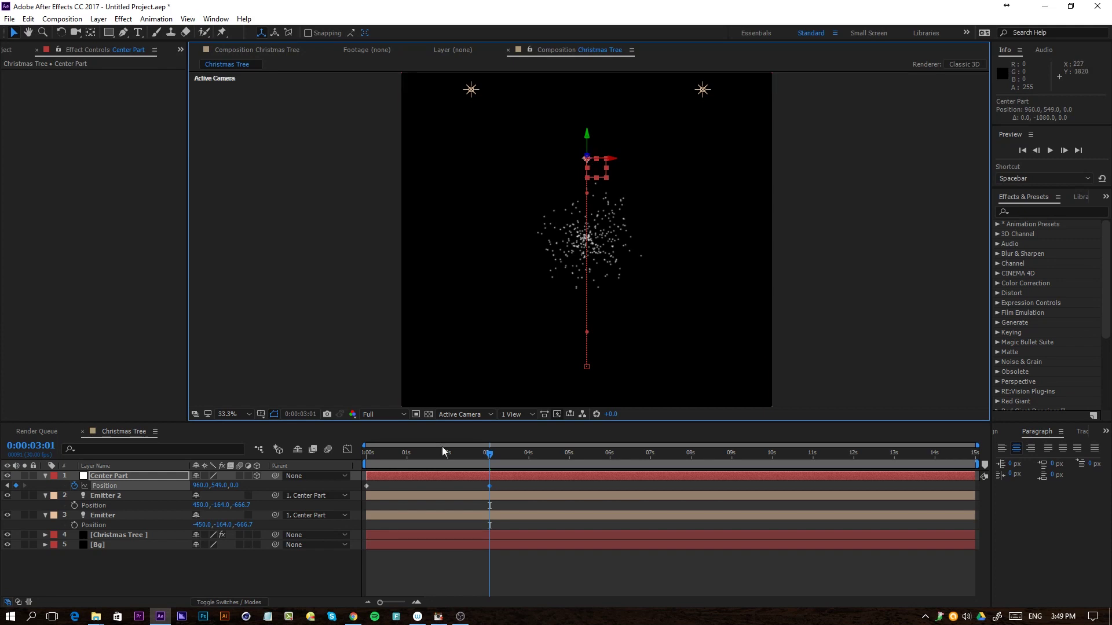
# Set the Z position of both the Emitter 2 and Emitter lights to 0.
pyautogui.moveTo(490, 454); pyautogui.dragTo(507, 481)
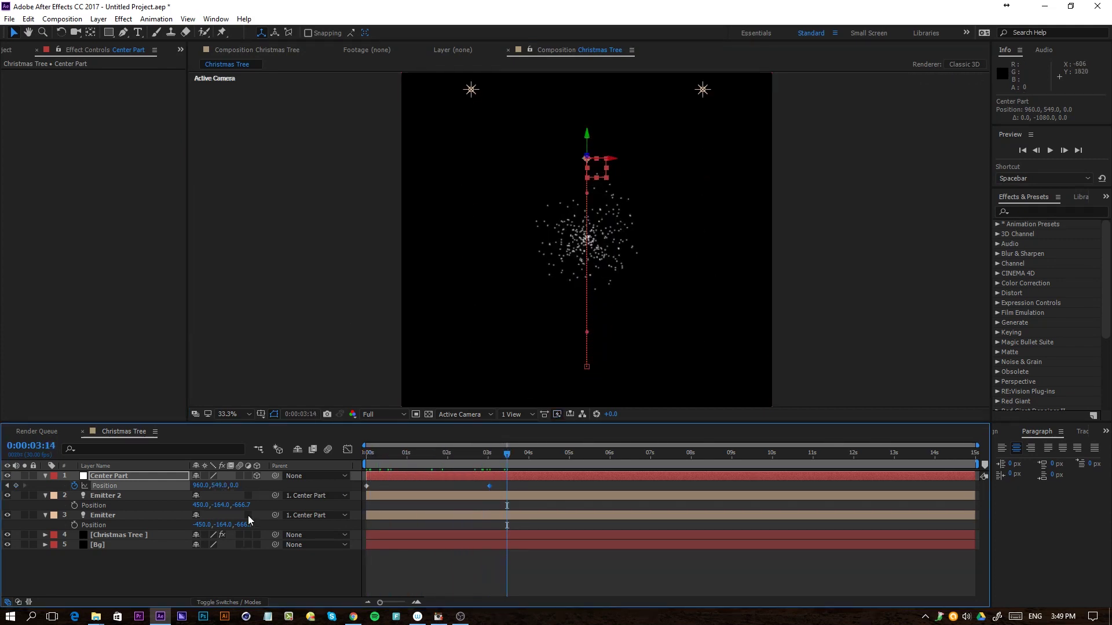
pyautogui.press('Return')
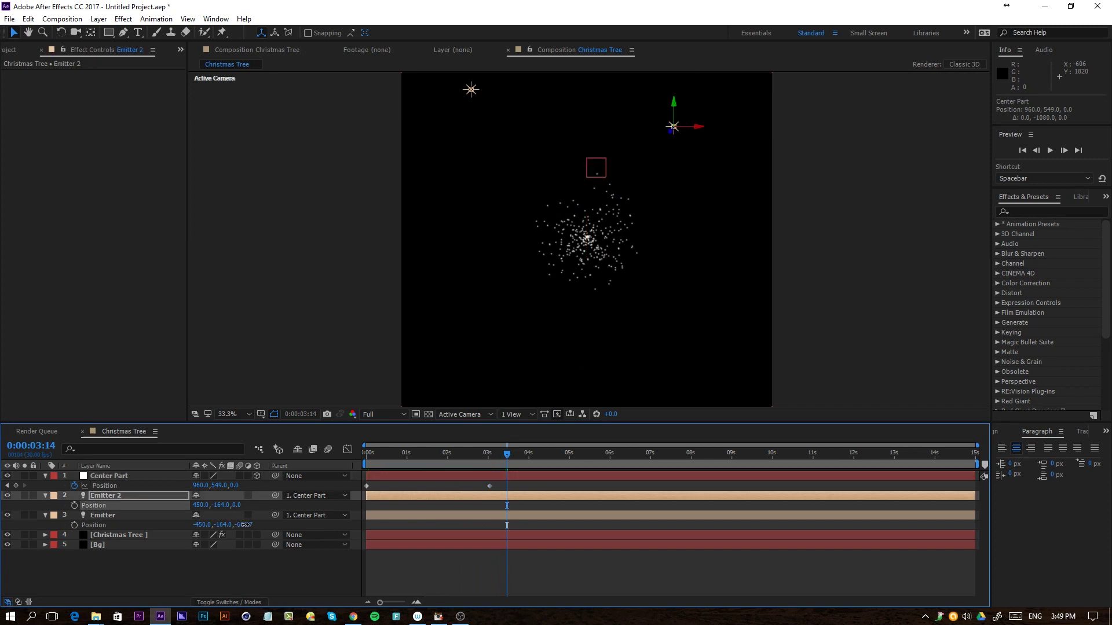
pyautogui.click(258, 518)
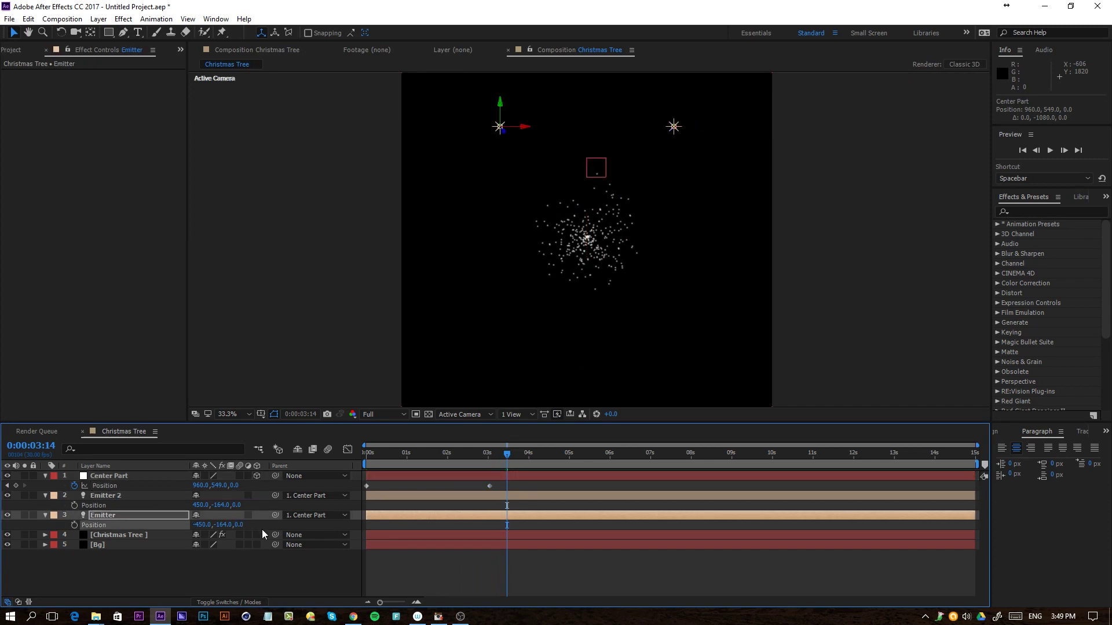
# Lower the Center Part null to about Y 1371 at 0:00:03:14.
pyautogui.click(122, 495)
pyautogui.click(125, 477)
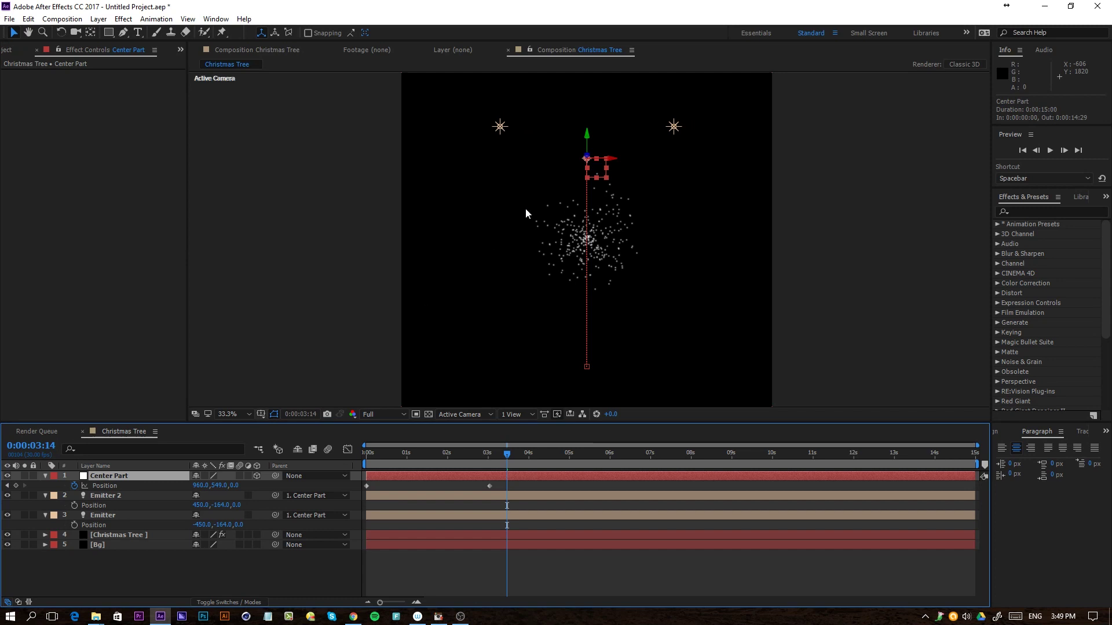
pyautogui.click(586, 136)
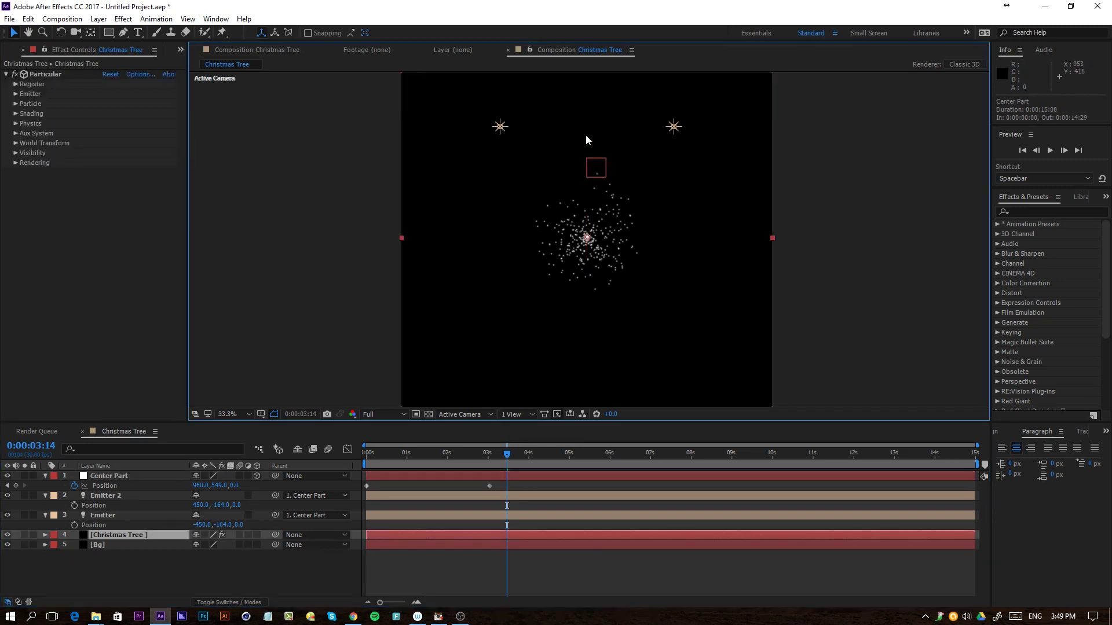
pyautogui.click(127, 478)
pyautogui.moveTo(587, 139); pyautogui.dragTo(587, 178)
pyautogui.moveTo(586, 178); pyautogui.dragTo(587, 298)
# Set the Y position of both the Emitter 2 and Emitter lights to 0.
pyautogui.write('0')
pyautogui.press('Return')
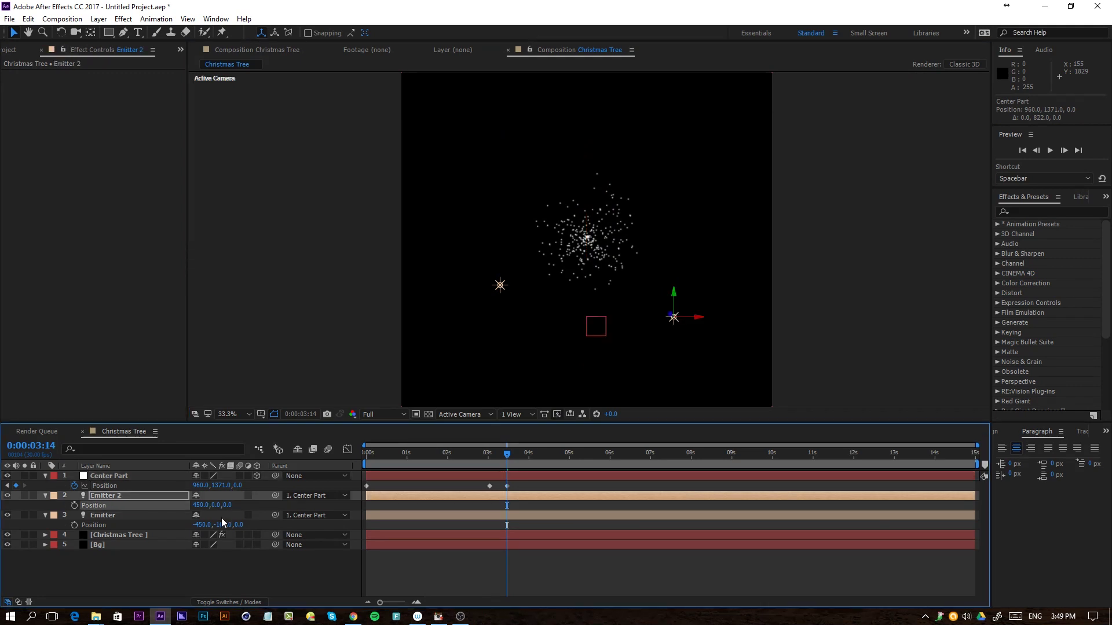
pyautogui.click(223, 524)
pyautogui.write('0')
pyautogui.press('Return')
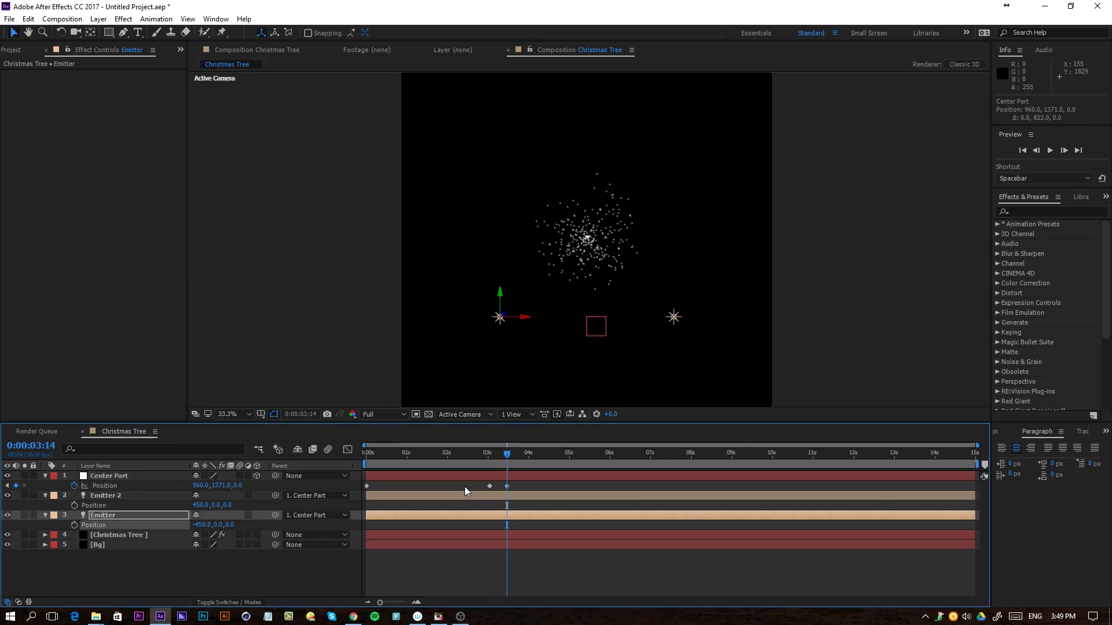
# Delete the Center Part null's position keyframes at 0:00:03:01 and 0:00:03:14, keeping only the one at the start.
pyautogui.press('p')
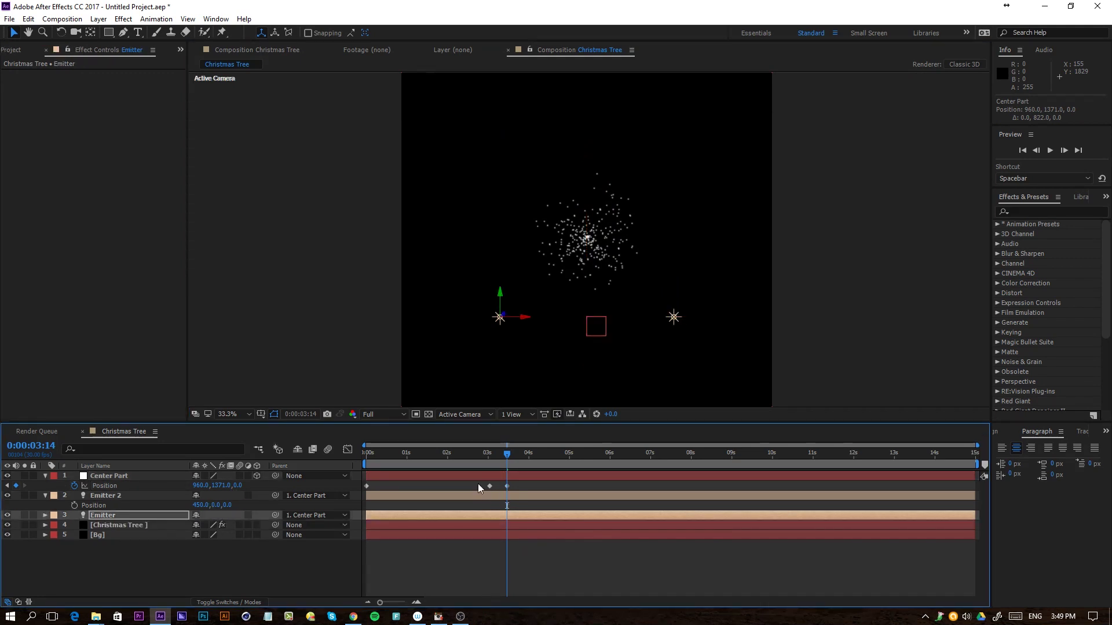
pyautogui.moveTo(478, 484); pyautogui.dragTo(536, 484)
pyautogui.press('Delete')
pyautogui.click(506, 515)
pyautogui.press('Delete')
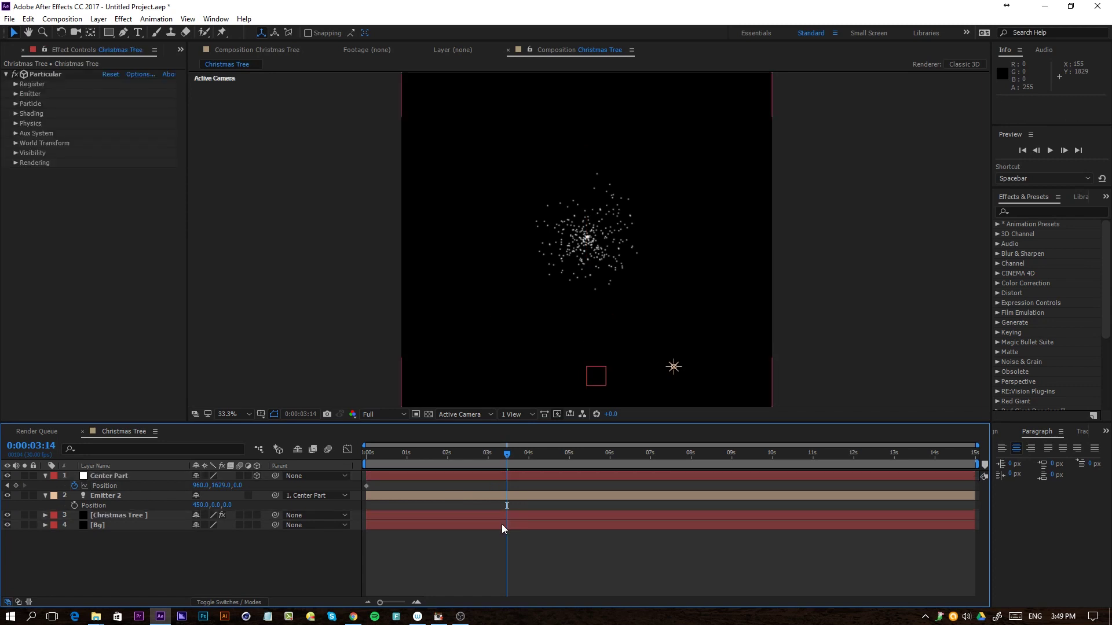
pyautogui.press('p')
pyautogui.click(500, 519)
pyautogui.click(130, 502)
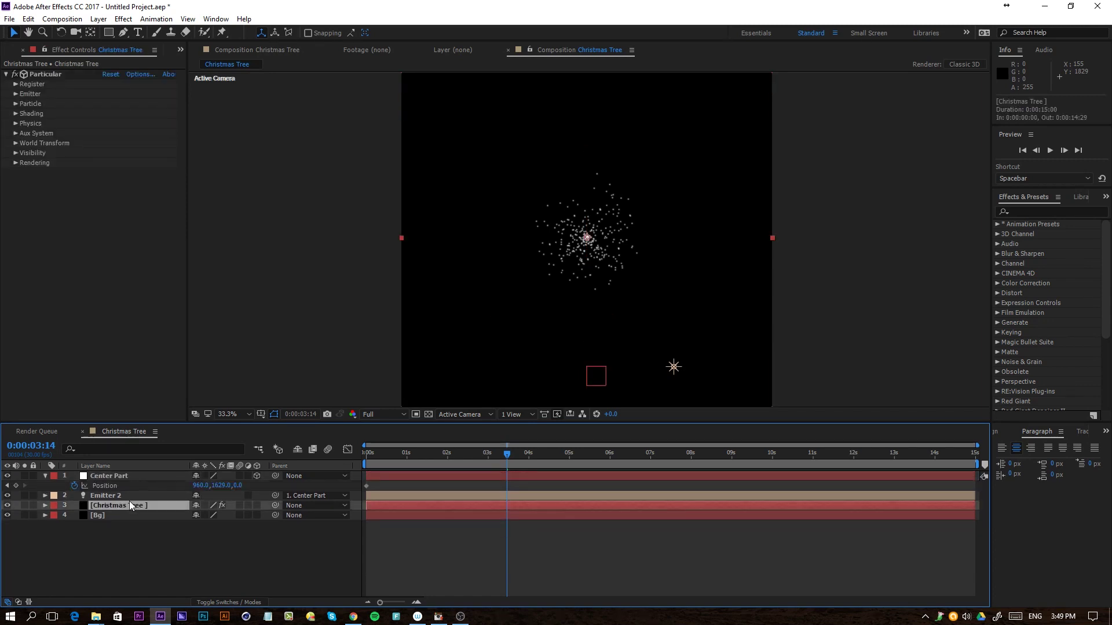
pyautogui.hotkey('ctrl', 'z')
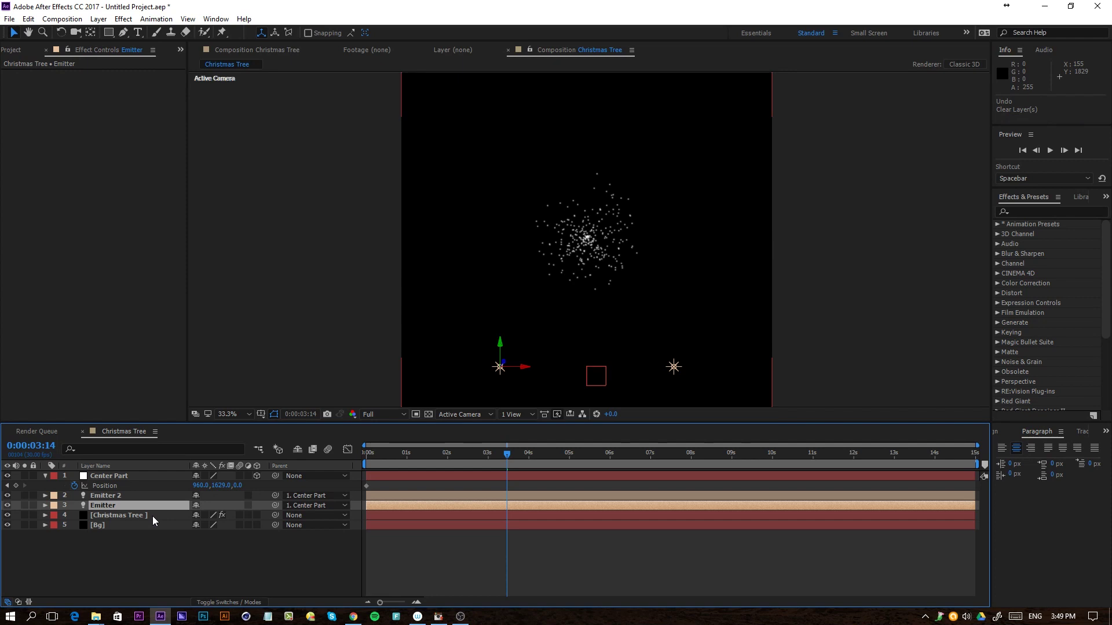
# Return to the start of the composition and reveal the Position property of both emitter lights.
pyautogui.click(146, 496)
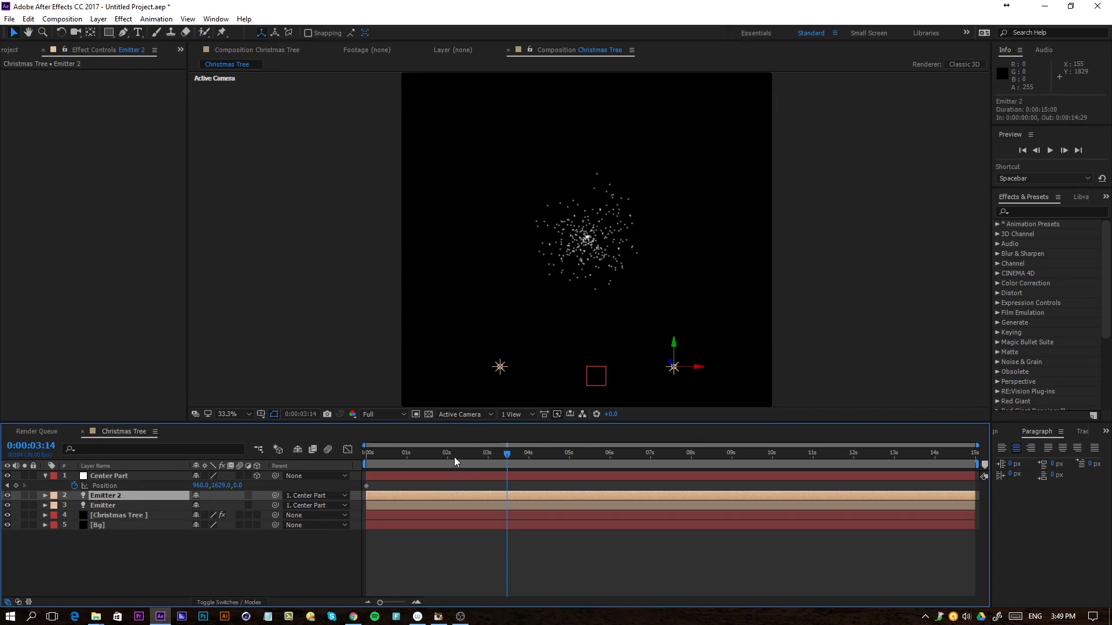
pyautogui.press('Home')
pyautogui.press('p')
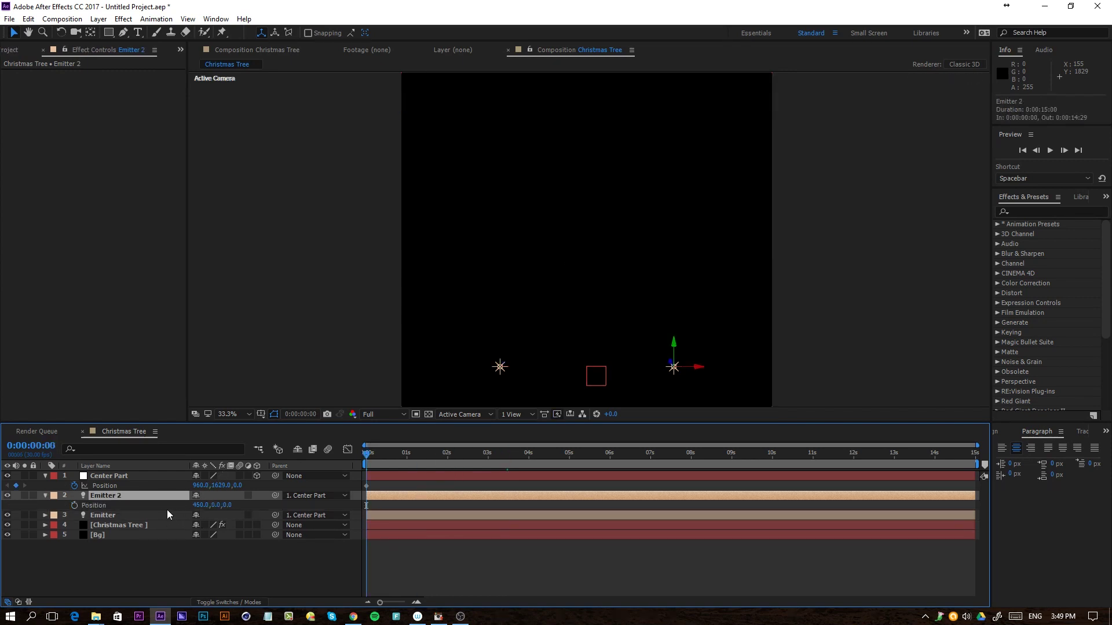
pyautogui.click(152, 514)
pyautogui.press('p')
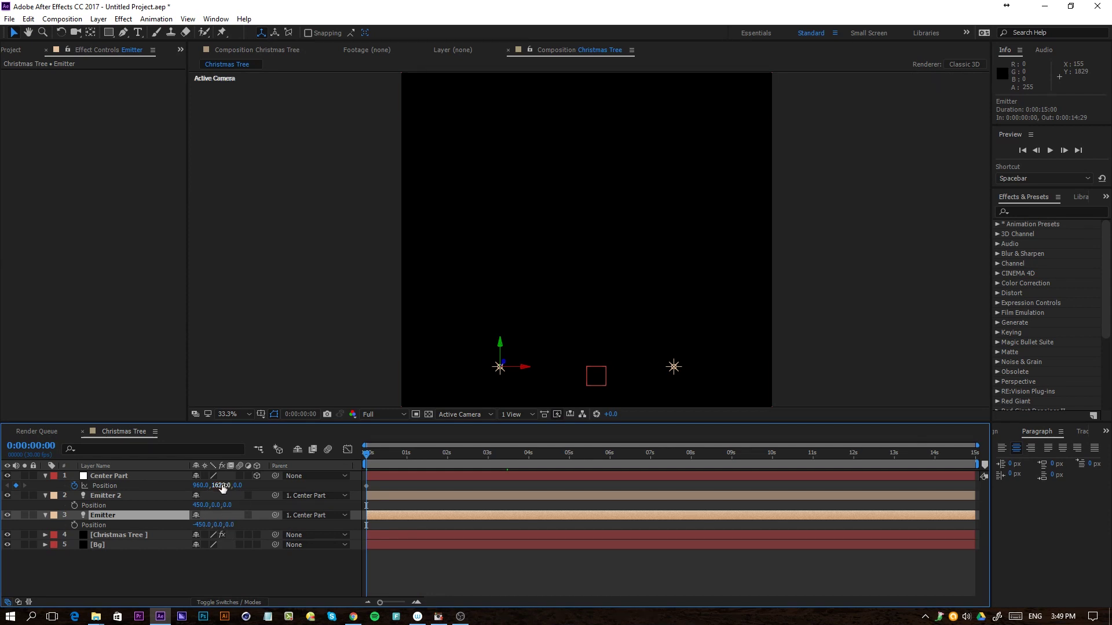
# Raise the Center Part null to about Y 321 at 0:00:02:29 to add its ending position keyframe.
pyautogui.click(110, 484)
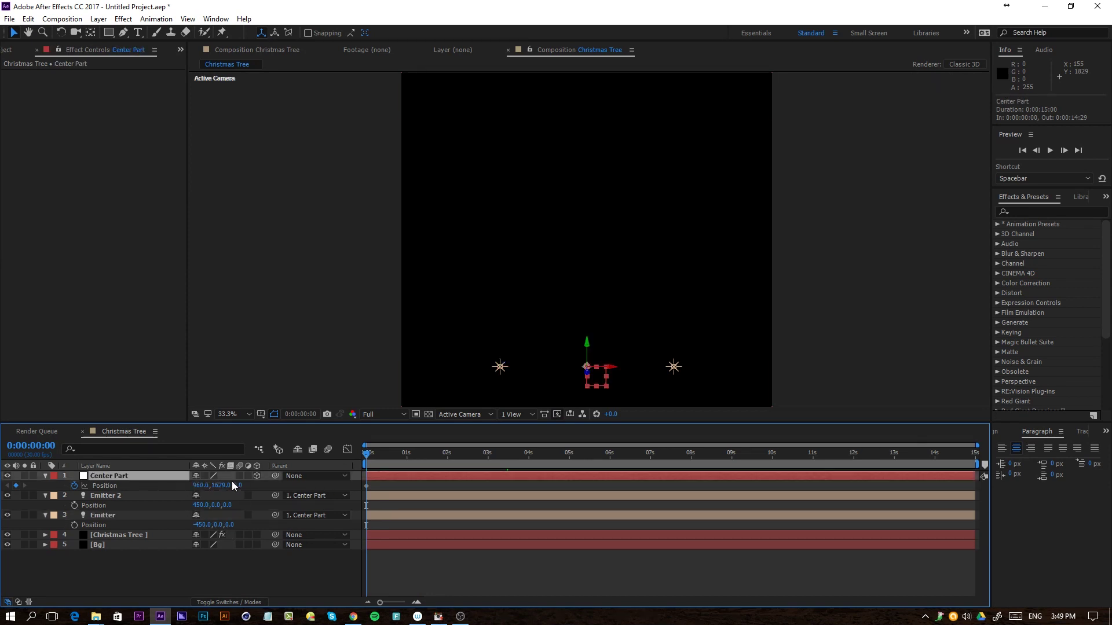
pyautogui.moveTo(394, 447); pyautogui.dragTo(488, 467)
pyautogui.moveTo(593, 346); pyautogui.dragTo(593, 91)
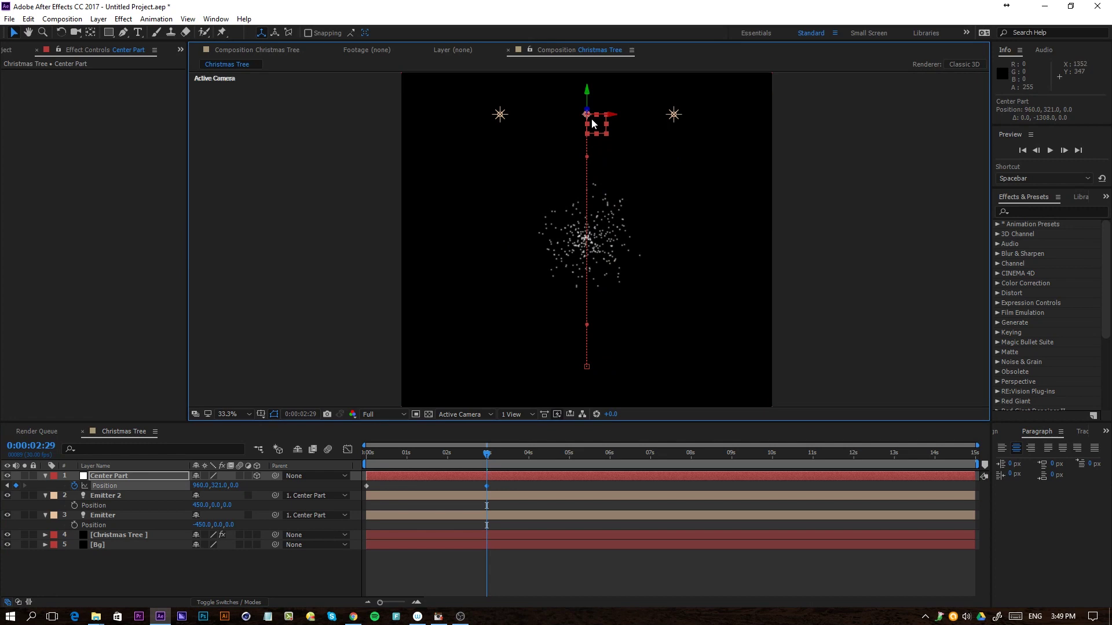
# Keyframe both emitter lights' positions at the start and set their X positions to 0 at 0:00:02:29.
pyautogui.moveTo(487, 454); pyautogui.dragTo(293, 502)
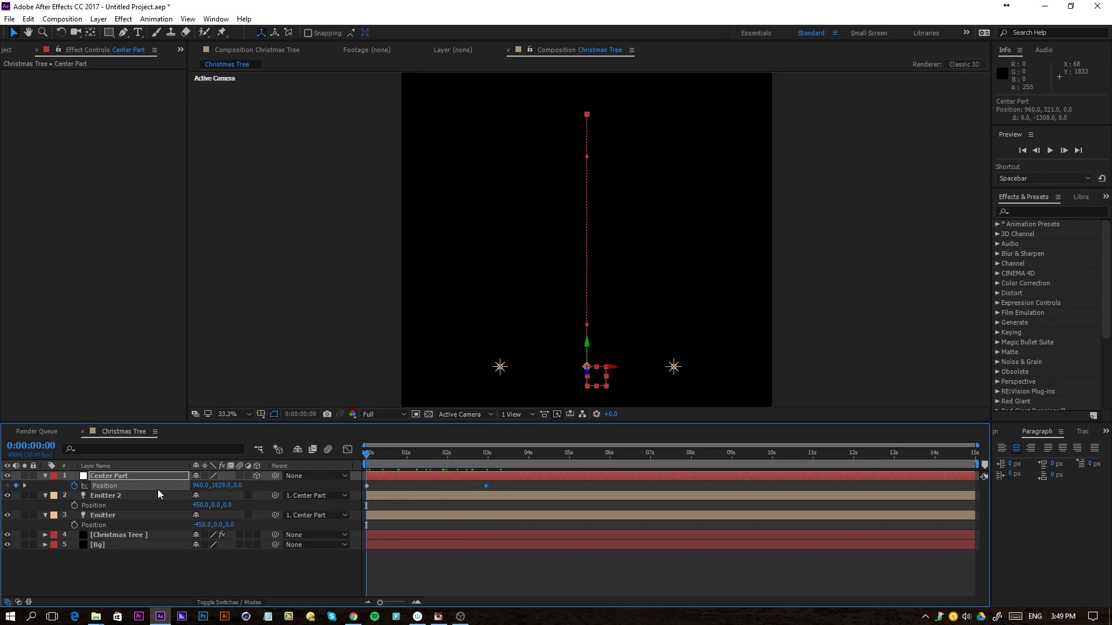
pyautogui.click(118, 496)
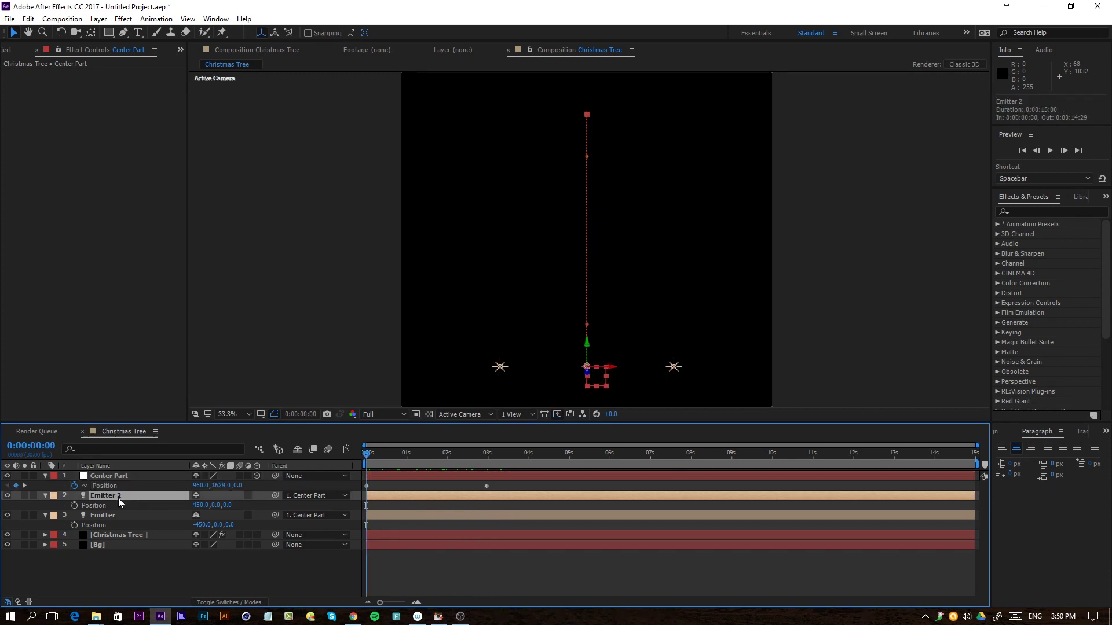
pyautogui.keyDown('shift'); pyautogui.click(109, 516); pyautogui.keyUp('shift')
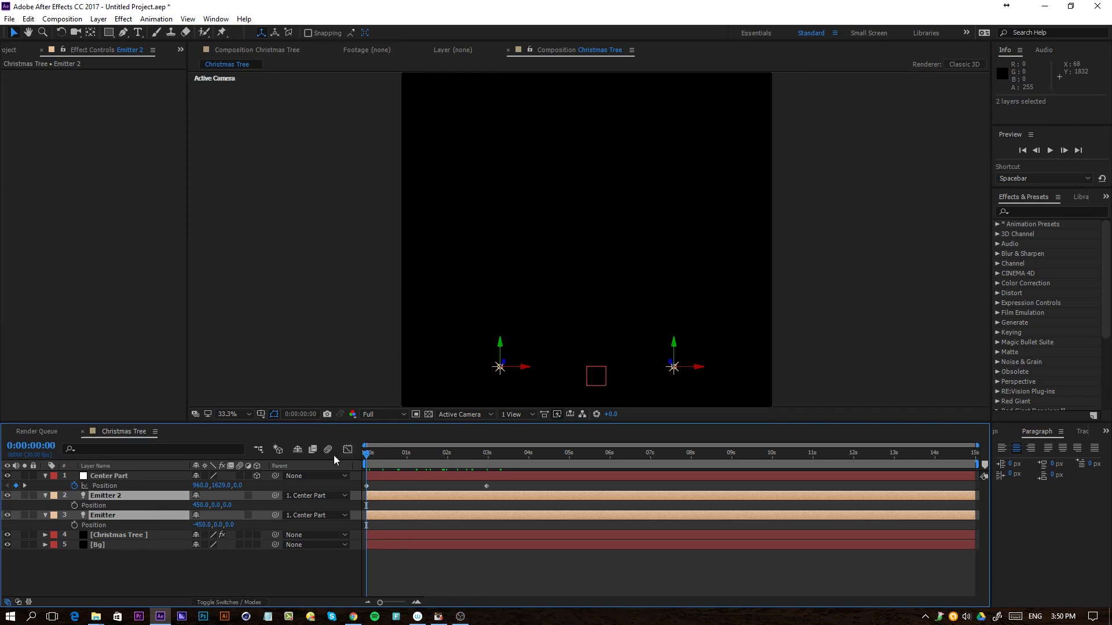
pyautogui.click(74, 505)
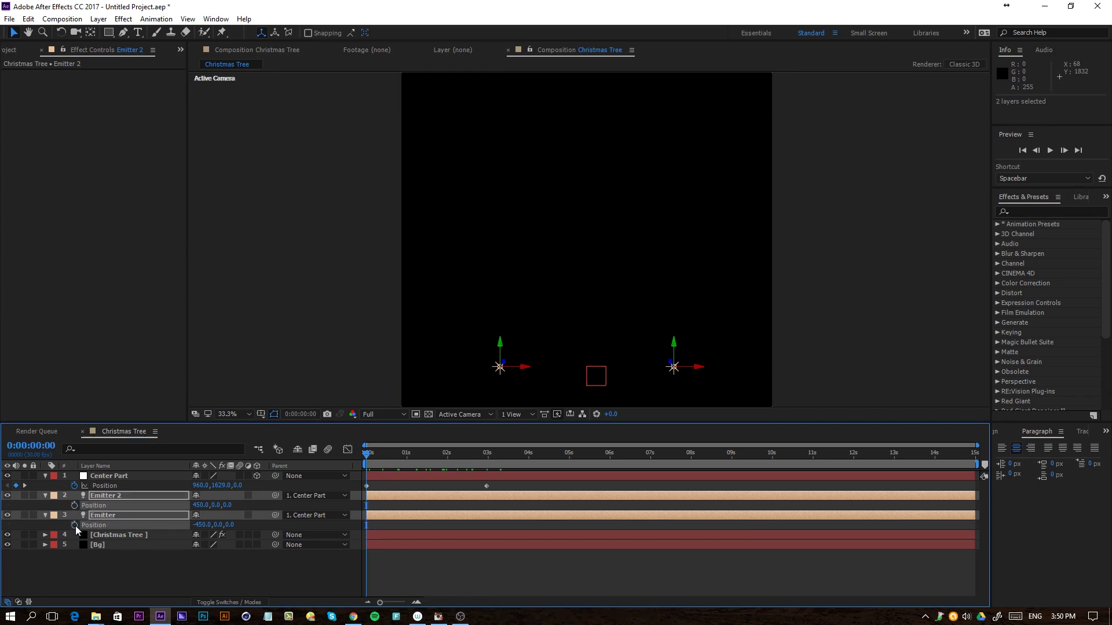
pyautogui.moveTo(366, 461); pyautogui.dragTo(485, 467)
pyautogui.click(200, 505)
pyautogui.write('0')
pyautogui.press('Return')
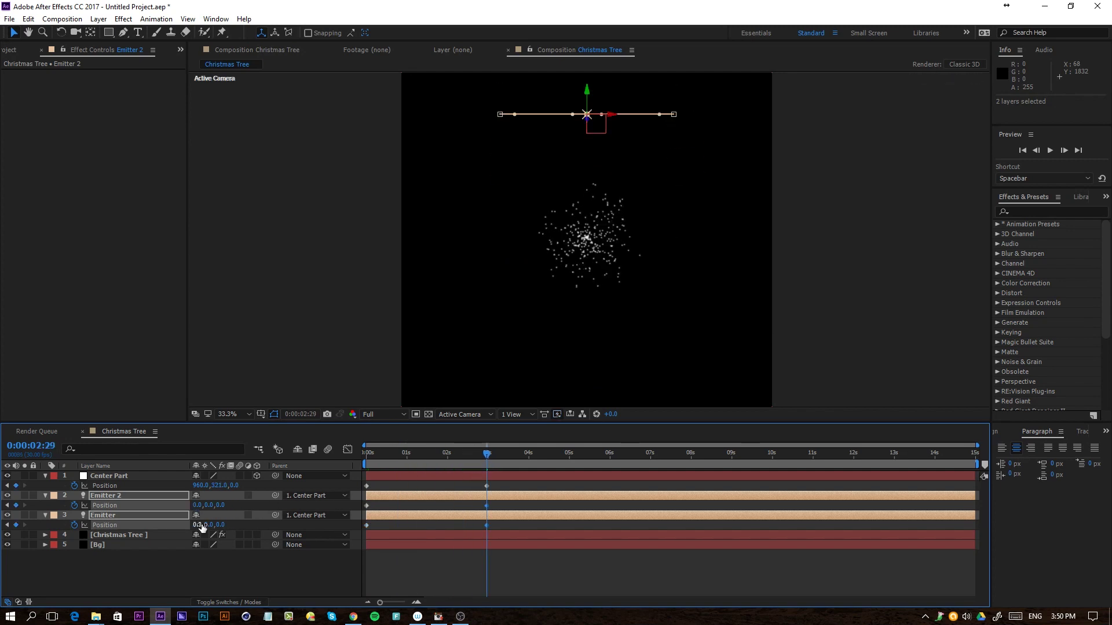
pyautogui.click(460, 525)
pyautogui.moveTo(466, 454); pyautogui.dragTo(448, 492)
# Return to the start of the composition and reveal the Center Part null's rotation properties.
pyautogui.press('Home')
pyautogui.click(113, 476)
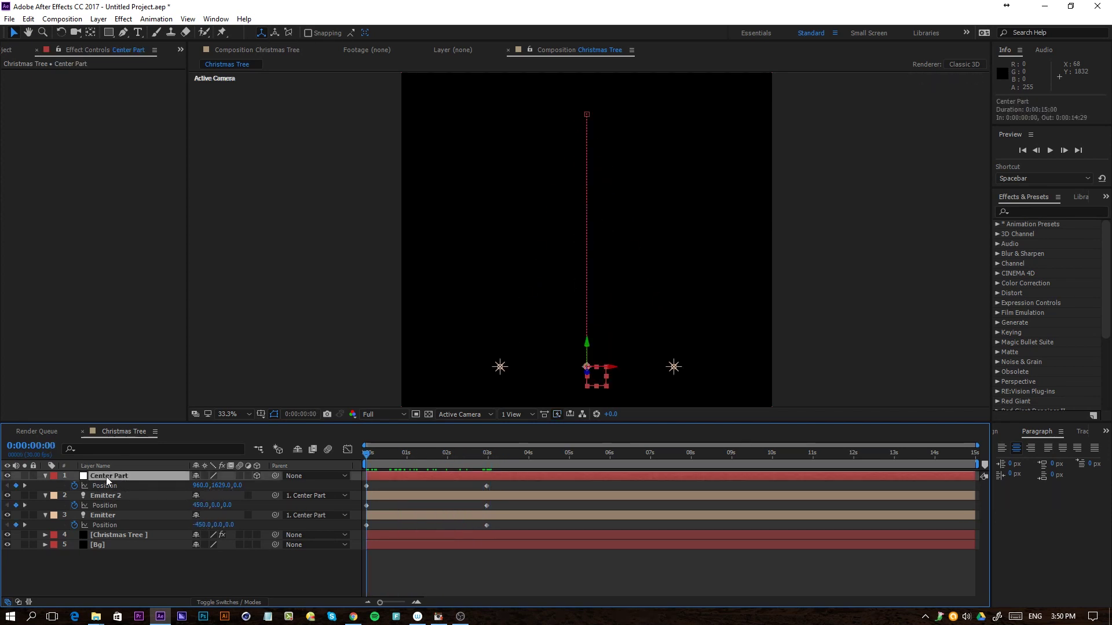
pyautogui.press('r')
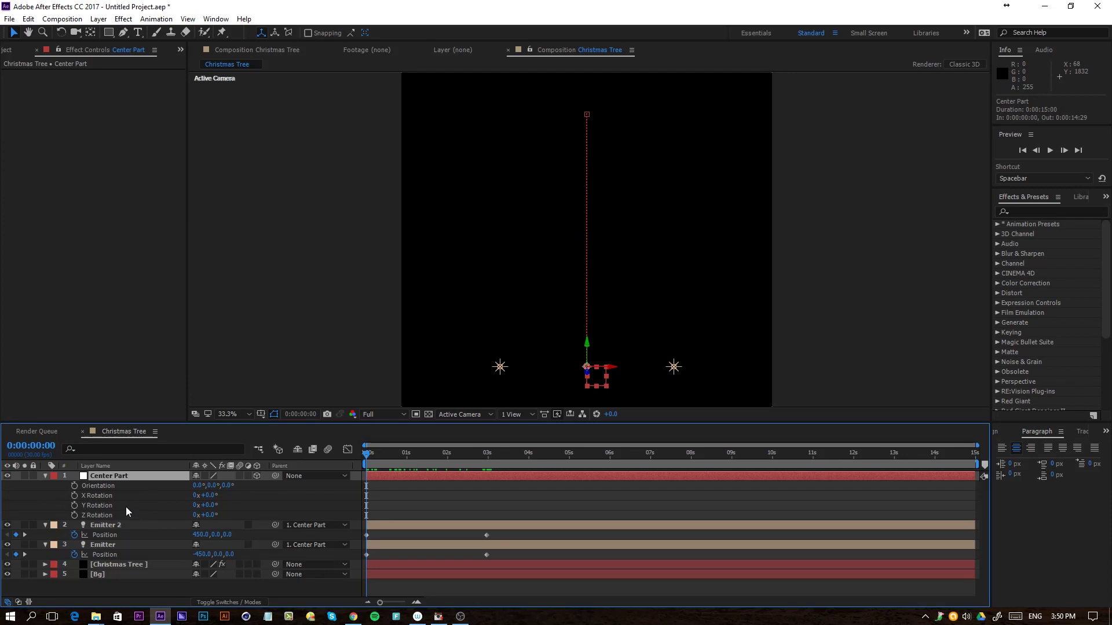
# Try out the Center Part null's rotation values and undo the test changes.
pyautogui.moveTo(213, 496); pyautogui.dragTo(321, 503)
pyautogui.hotkey('ctrl', 'z')
pyautogui.hotkey('ctrl', 'z')
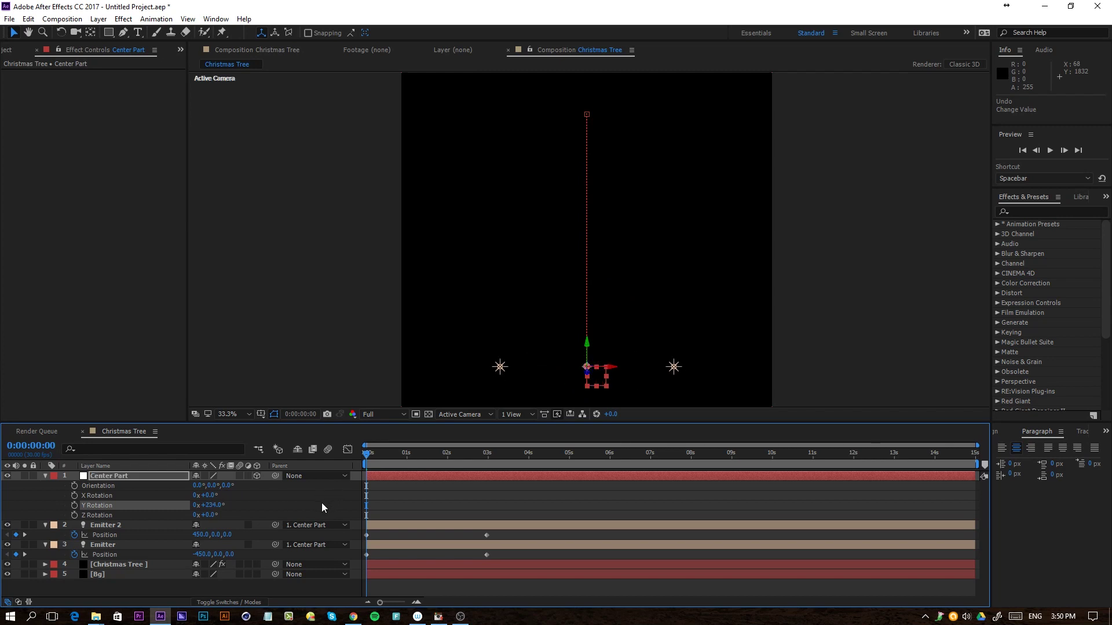
pyautogui.hotkey('ctrl', 'z')
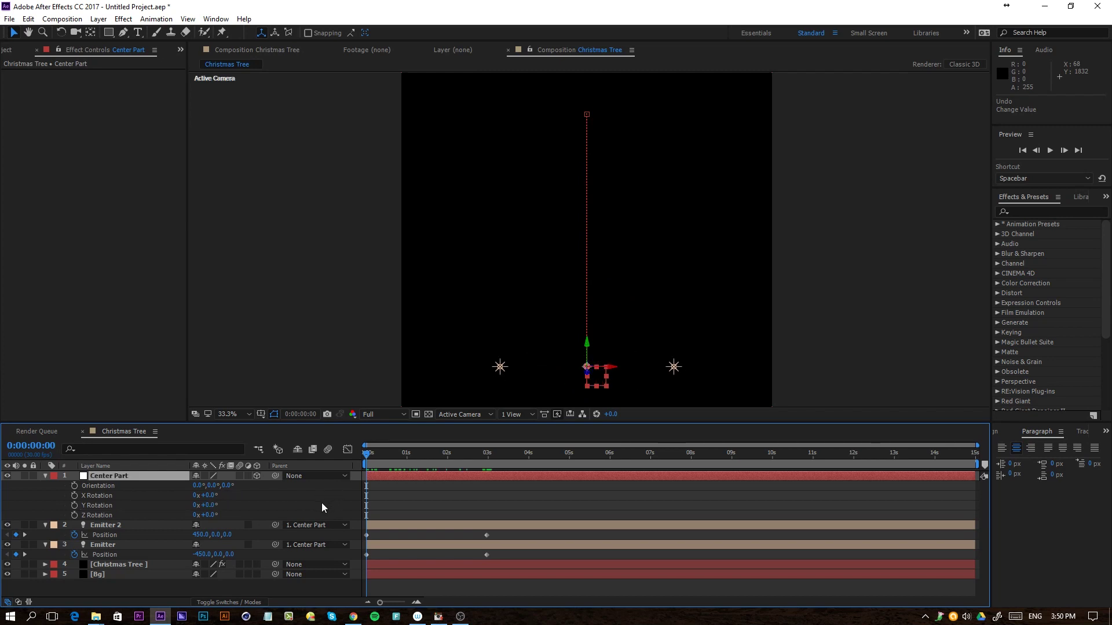
# Keyframe the Center Part null's Y Rotation at the start, set it to 3 full turns at 0:00:02:29, and preview the motion.
pyautogui.click(75, 505)
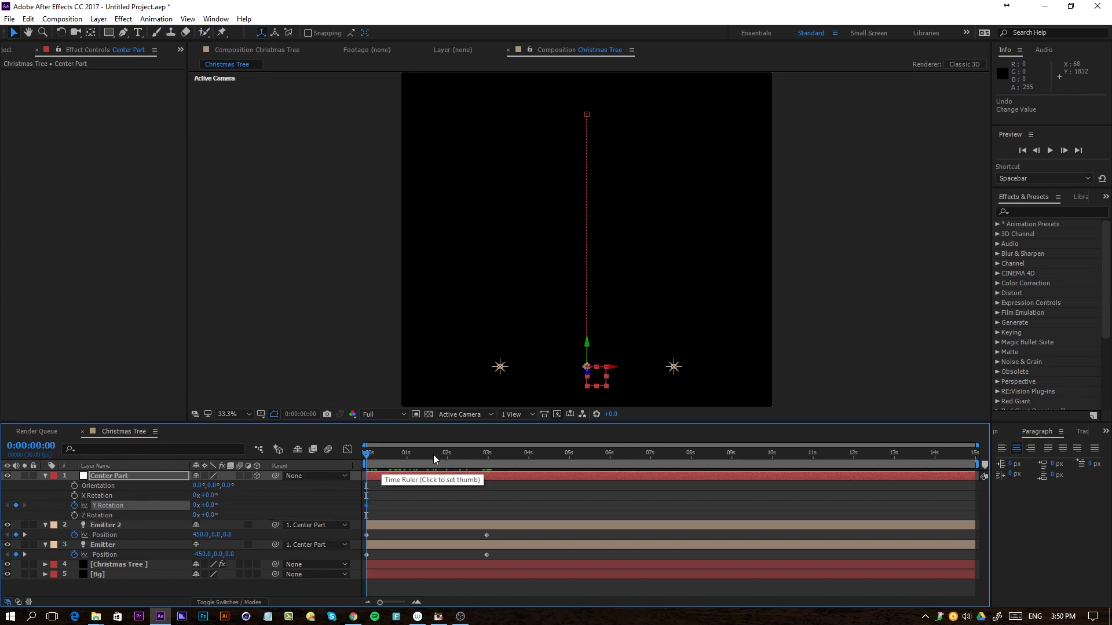
pyautogui.click(488, 461)
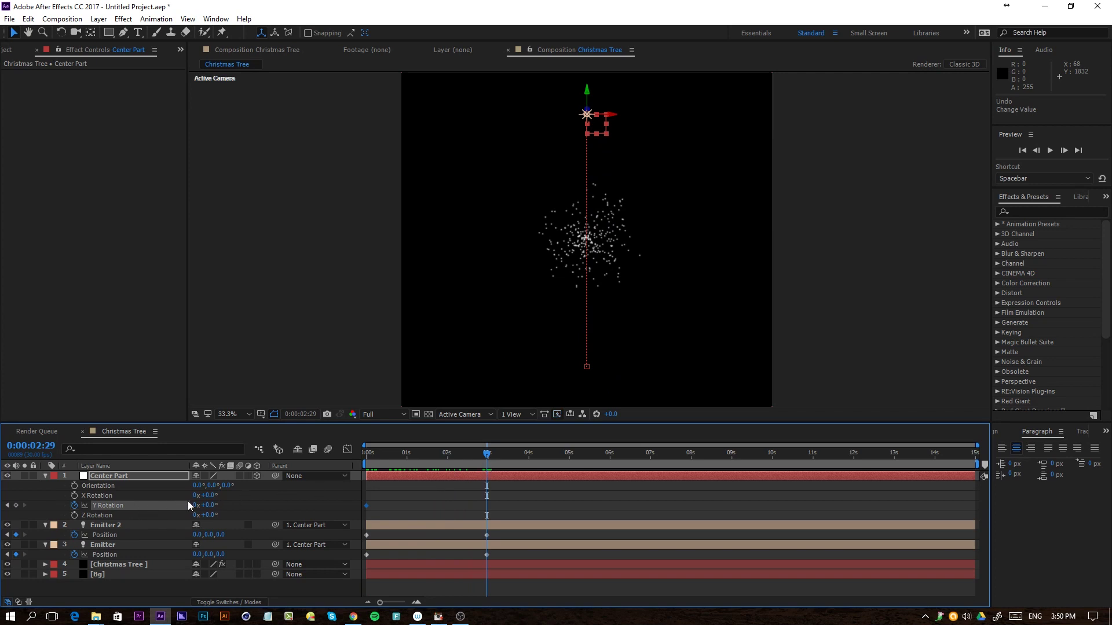
pyautogui.click(402, 506)
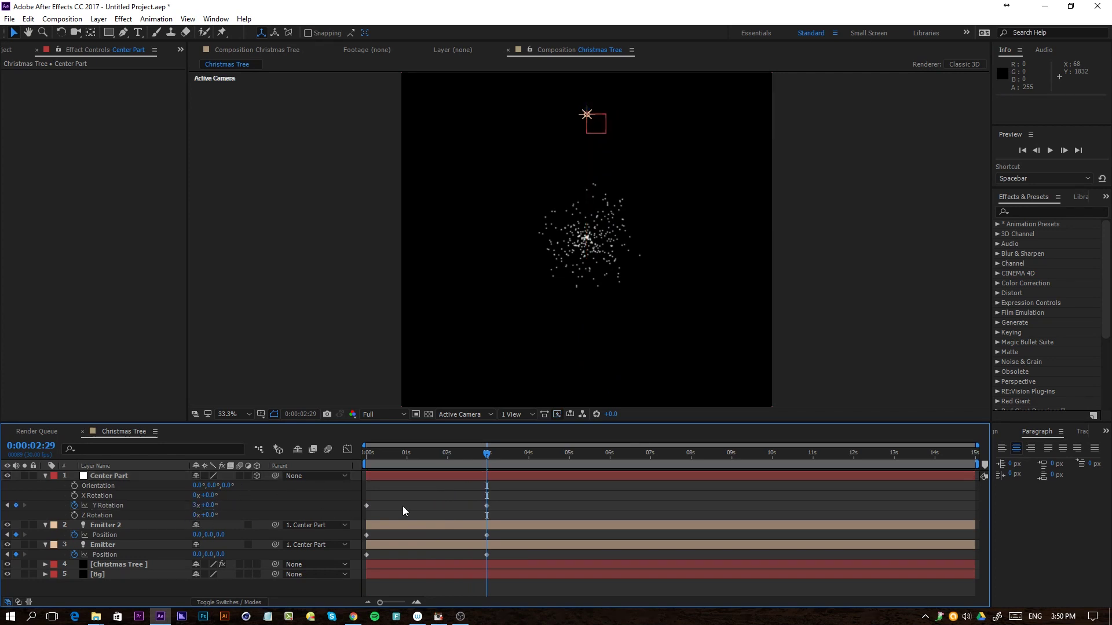
pyautogui.press('space')
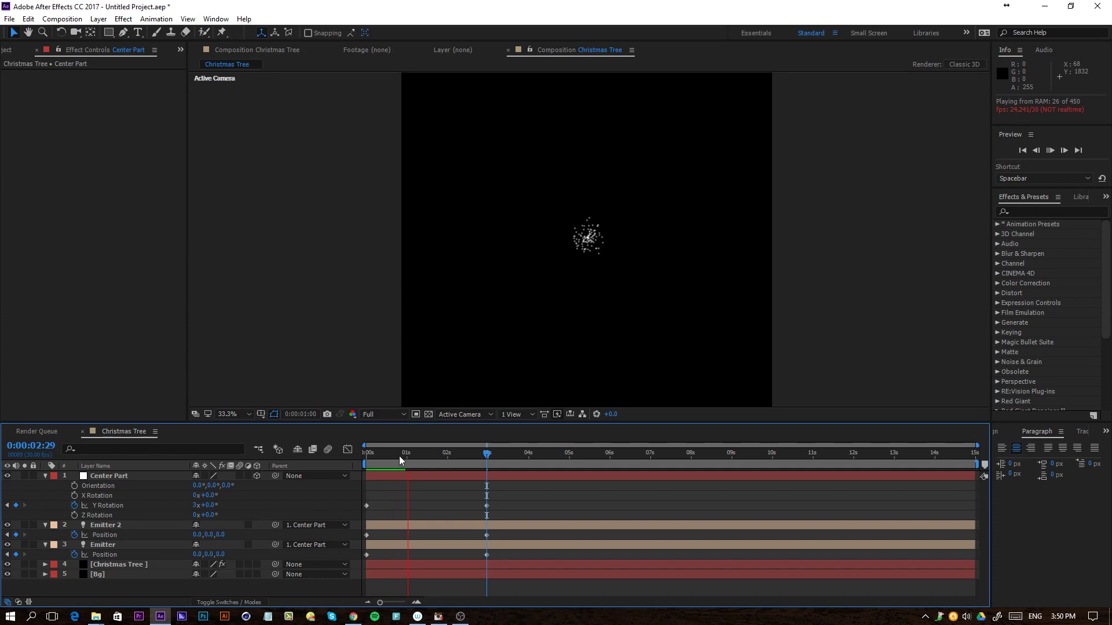
pyautogui.click(422, 467)
pyautogui.moveTo(425, 468); pyautogui.dragTo(406, 497)
# Add a two-node camera with the 35mm preset and scrub through the spiral motion.
pyautogui.rightClick(308, 590)
pyautogui.moveTo(374, 478)
pyautogui.click(211, 529)
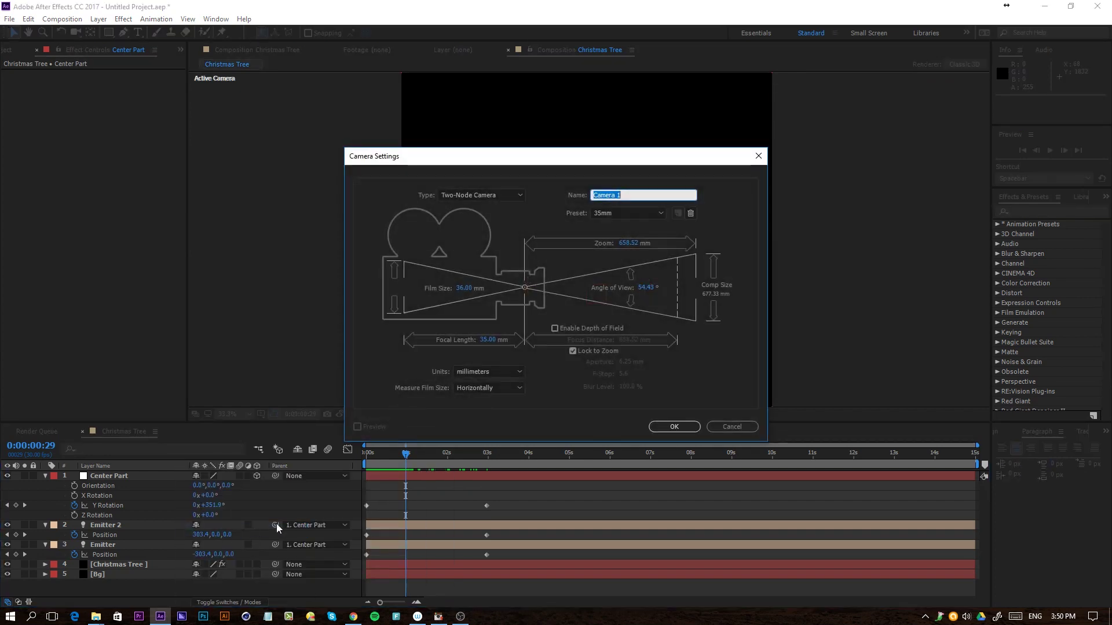
pyautogui.click(693, 431)
pyautogui.click(401, 453)
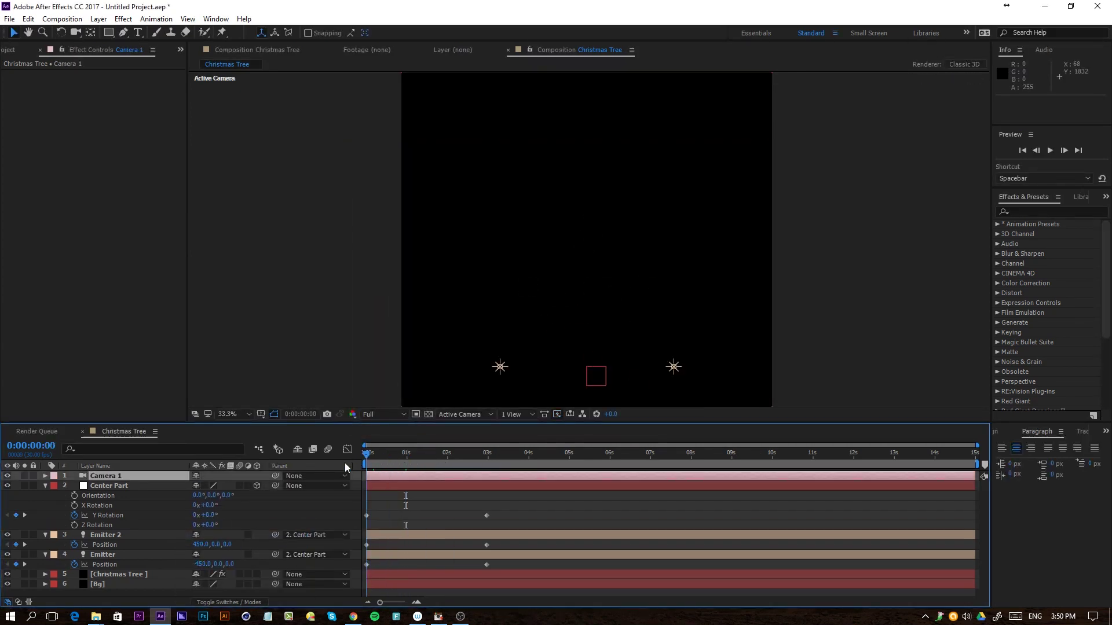
pyautogui.moveTo(405, 472)
pyautogui.mouseDown()
pyautogui.moveTo(422, 475)
pyautogui.moveTo(360, 475)
pyautogui.moveTo(425, 473)
pyautogui.mouseUp()
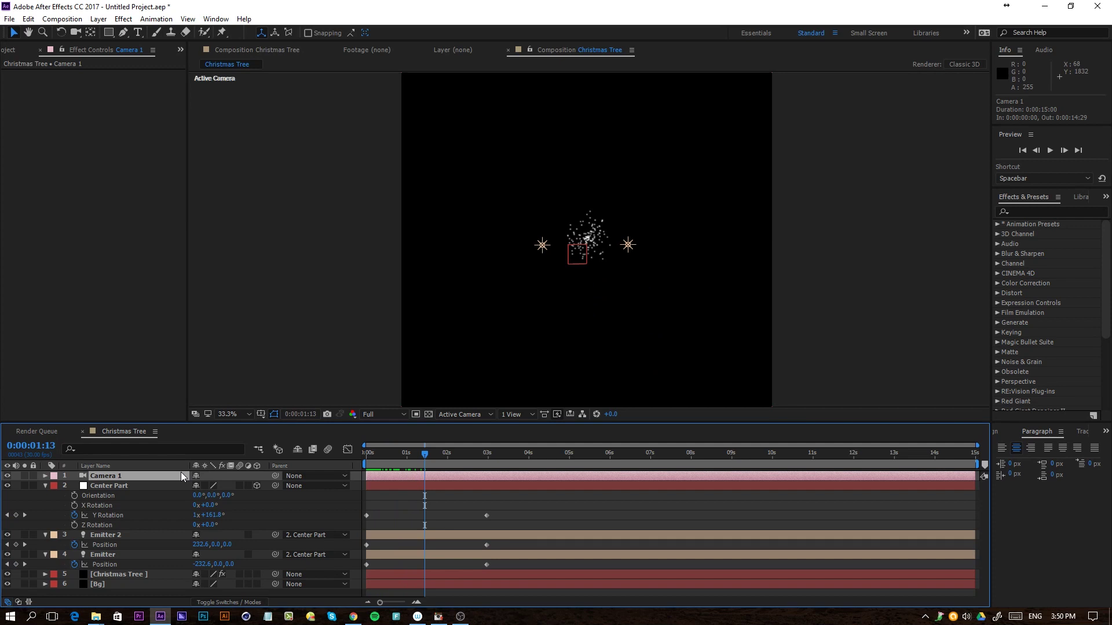
# Reveal Camera 1's position and try out different camera positions while checking the spiral motion.
pyautogui.press('p')
pyautogui.moveTo(218, 489); pyautogui.dragTo(2, 524)
pyautogui.moveTo(442, 453); pyautogui.dragTo(382, 464)
pyautogui.moveTo(219, 486); pyautogui.dragTo(546, 529)
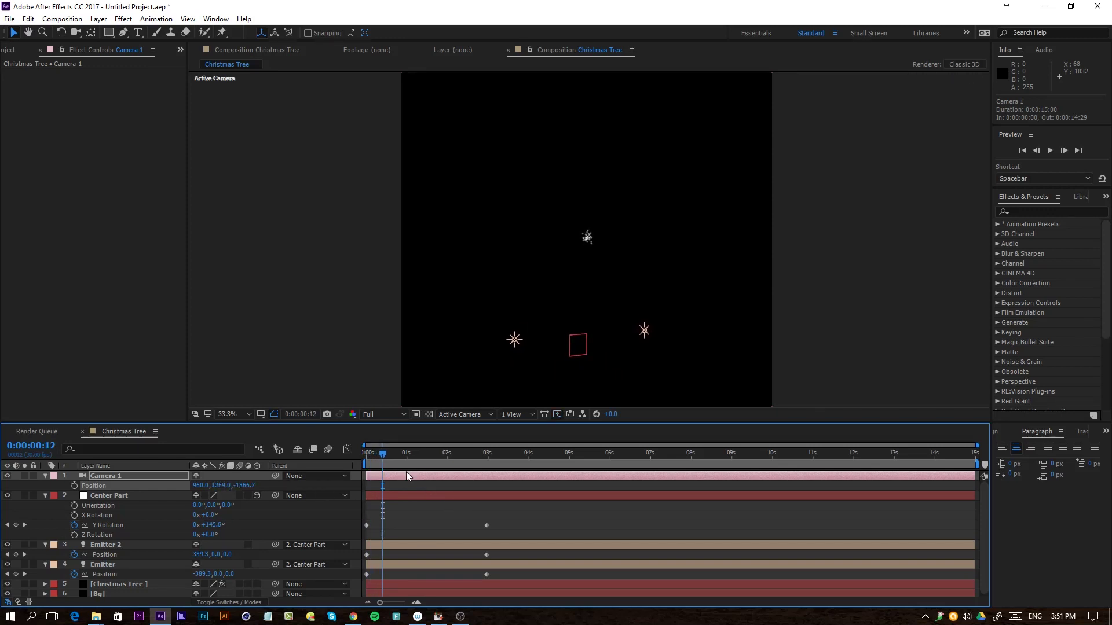
pyautogui.press('Home')
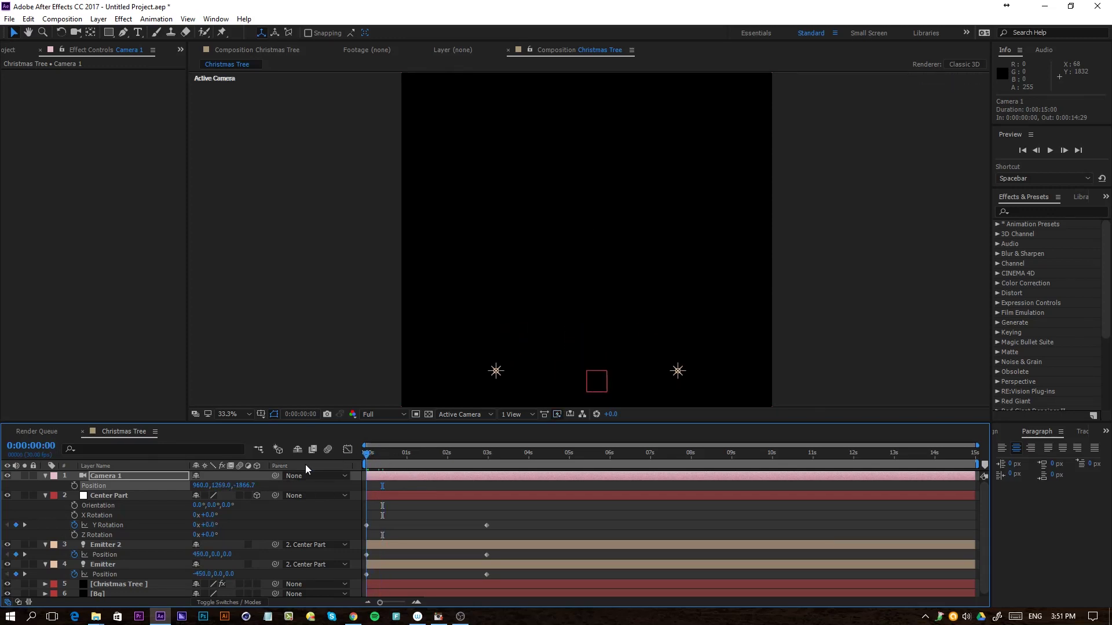
pyautogui.press('space')
pyautogui.moveTo(226, 488); pyautogui.dragTo(302, 488)
pyautogui.moveTo(418, 464); pyautogui.dragTo(339, 489)
# Delete Camera 1 and collapse the open properties of the Center Part null and both emitter lights.
pyautogui.click(101, 478)
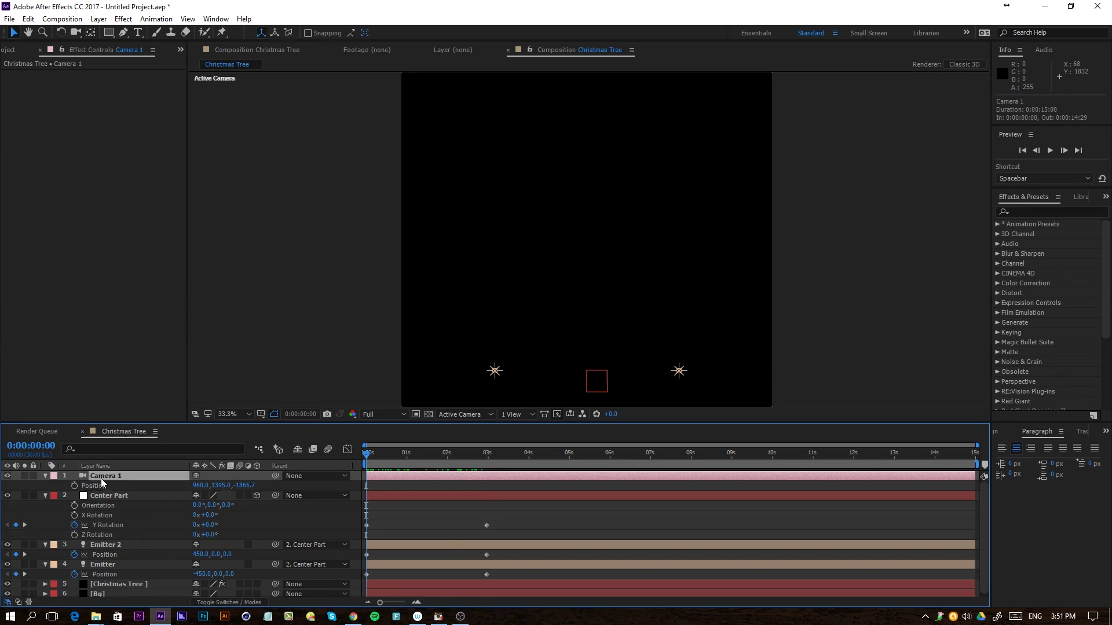
pyautogui.press('Delete')
pyautogui.click(106, 476)
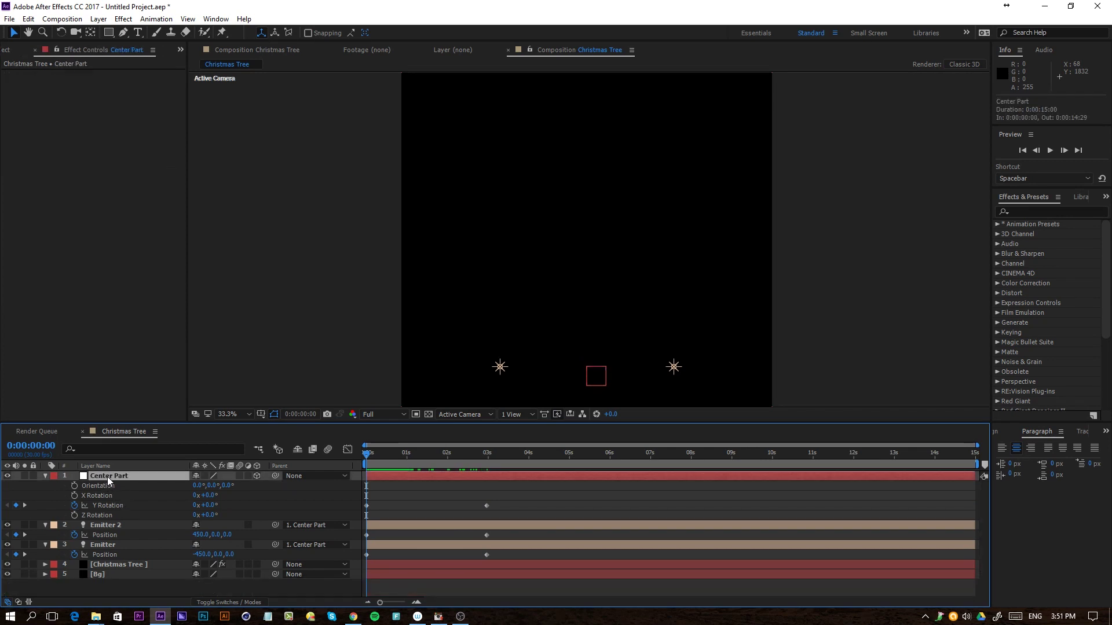
pyautogui.click(45, 476)
pyautogui.click(45, 486)
pyautogui.click(45, 495)
# Set Particular's Emitter Type to Light(s) on the Christmas Tree layer and scrub through the particle spiral.
pyautogui.rightClick(103, 560)
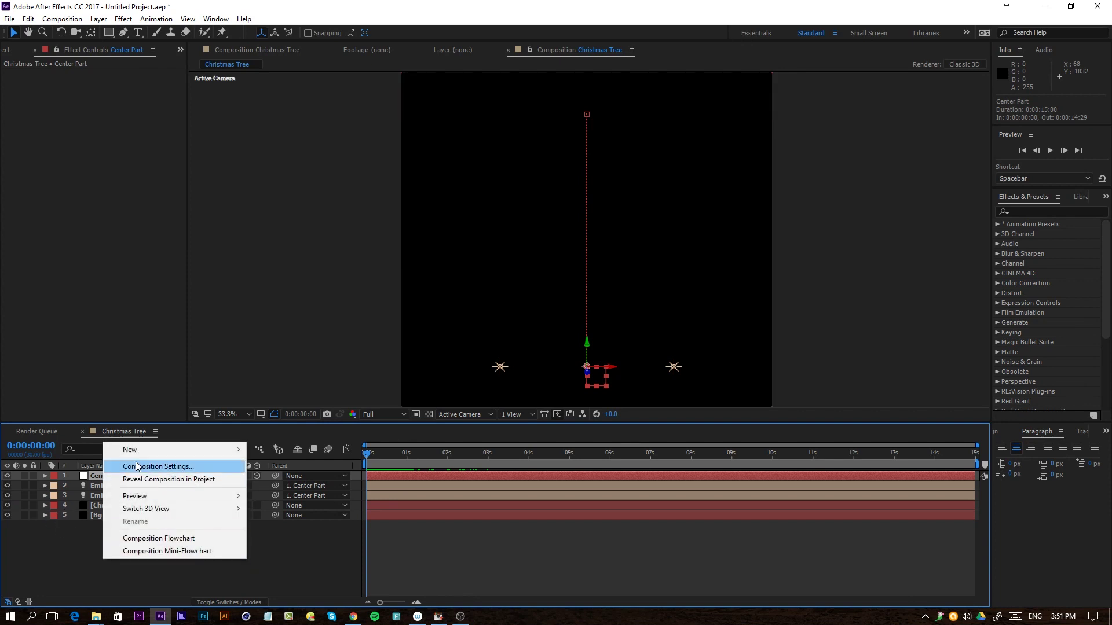
pyautogui.click(84, 506)
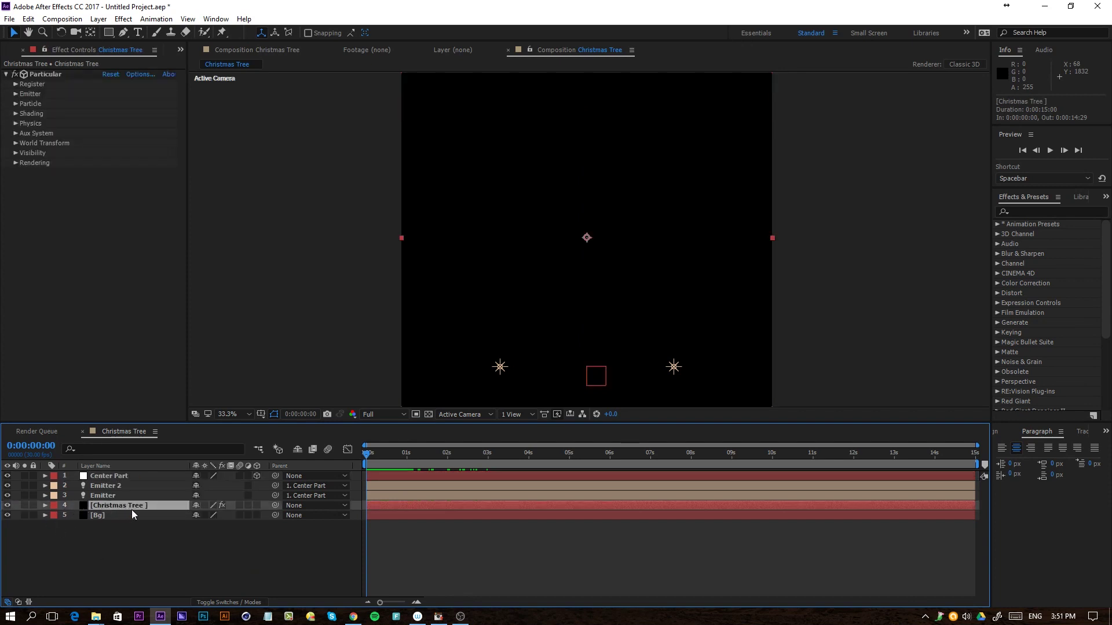
pyautogui.click(17, 94)
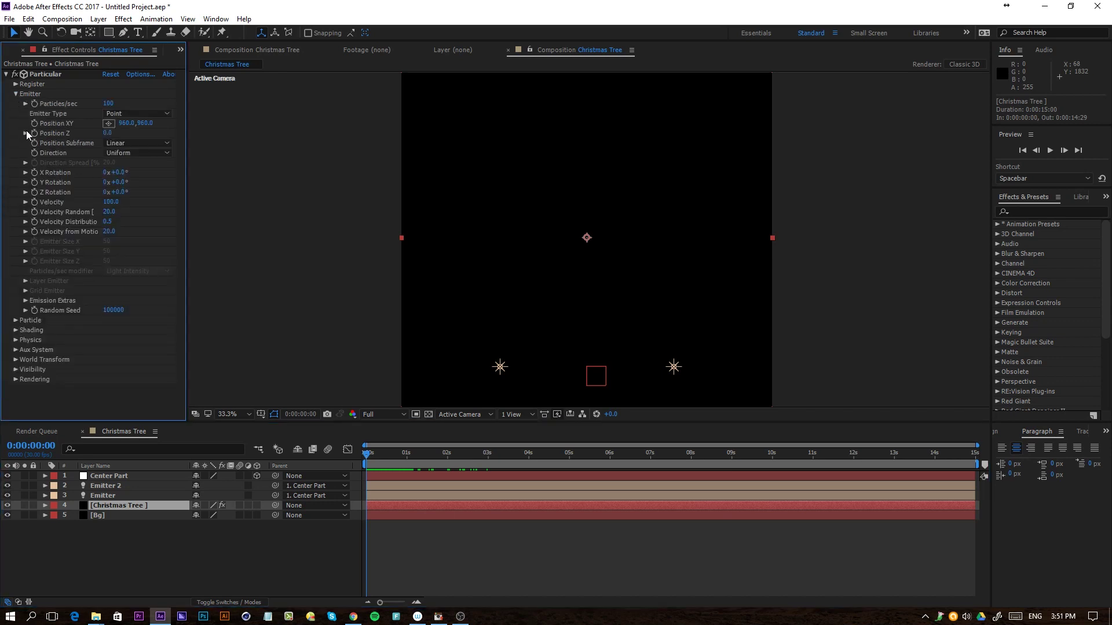
pyautogui.click(111, 114)
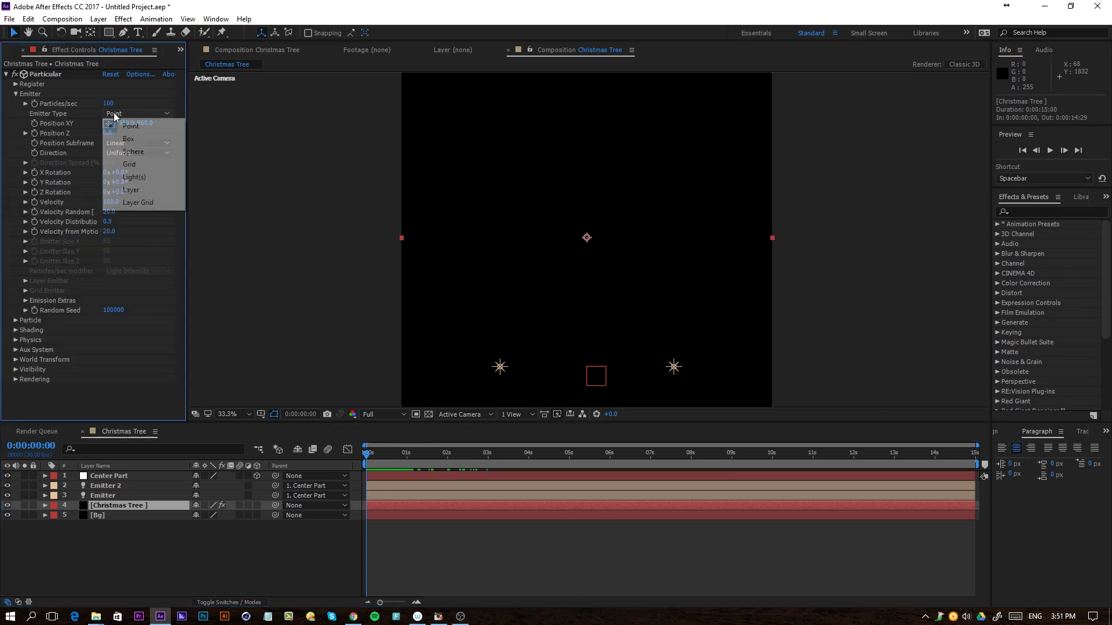
pyautogui.click(153, 177)
pyautogui.moveTo(371, 457); pyautogui.dragTo(461, 462)
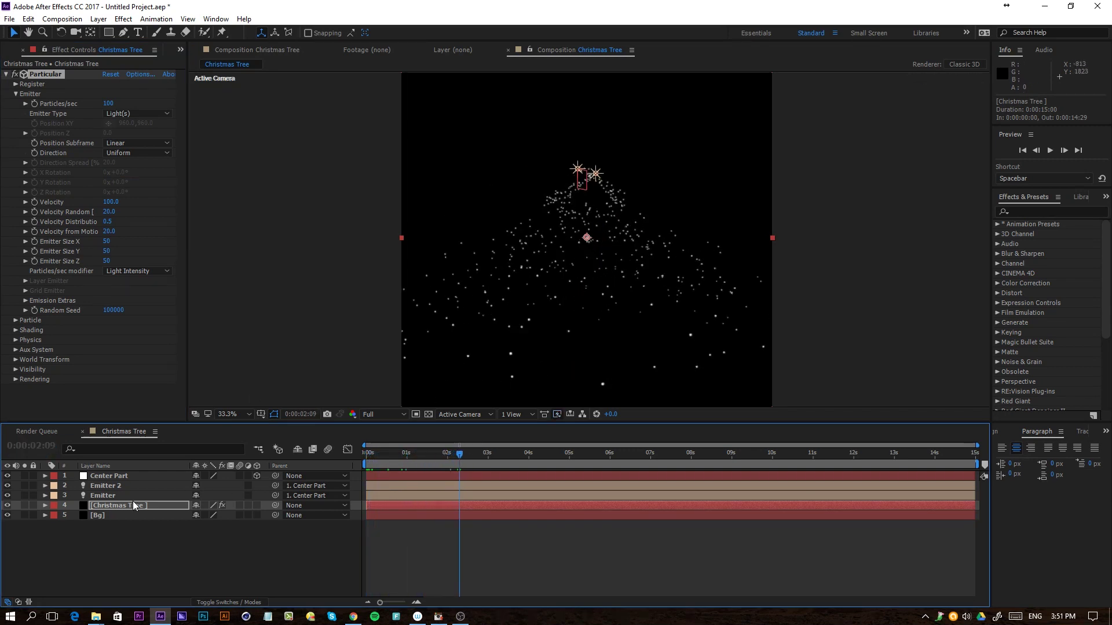
# Set Particular's Velocity Random, Velocity Distribution and Velocity from Motion to 0 and preview the particles.
pyautogui.click(109, 213)
pyautogui.press('space')
pyautogui.click(108, 212)
pyautogui.write('0')
pyautogui.click(107, 221)
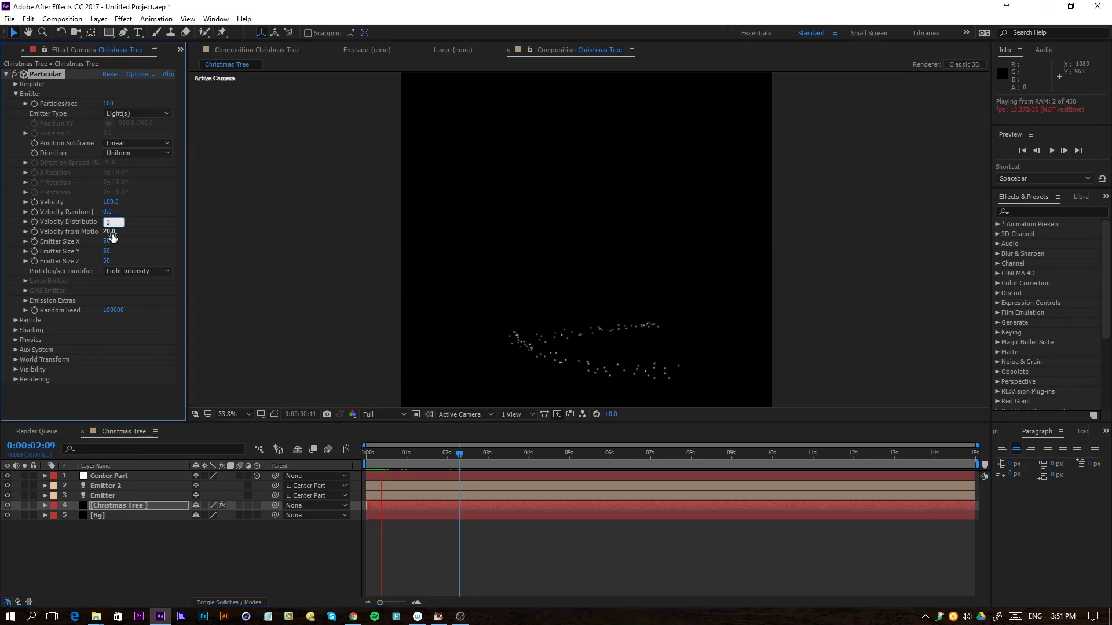
pyautogui.write('0')
pyautogui.click(107, 232)
pyautogui.write('0')
pyautogui.press('Return')
pyautogui.moveTo(373, 456); pyautogui.dragTo(457, 467)
pyautogui.press('space')
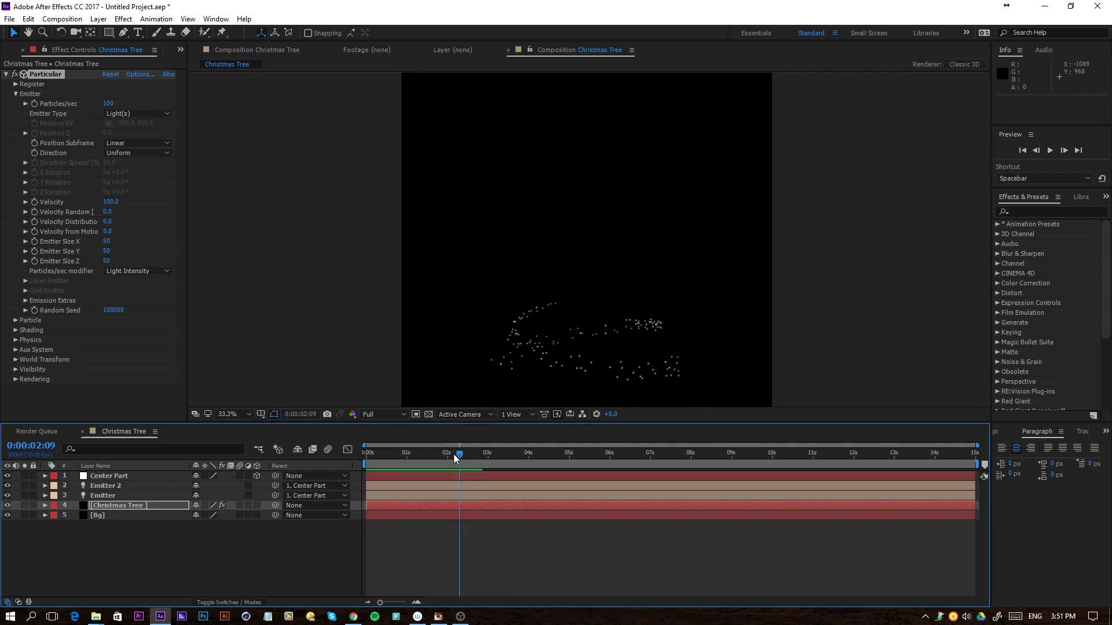
# Set the particle Size to 3 and Size Random to 100% in Particular's Particle settings.
pyautogui.moveTo(454, 454); pyautogui.dragTo(450, 454)
pyautogui.click(16, 321)
pyautogui.scroll(-3, 15, 324)
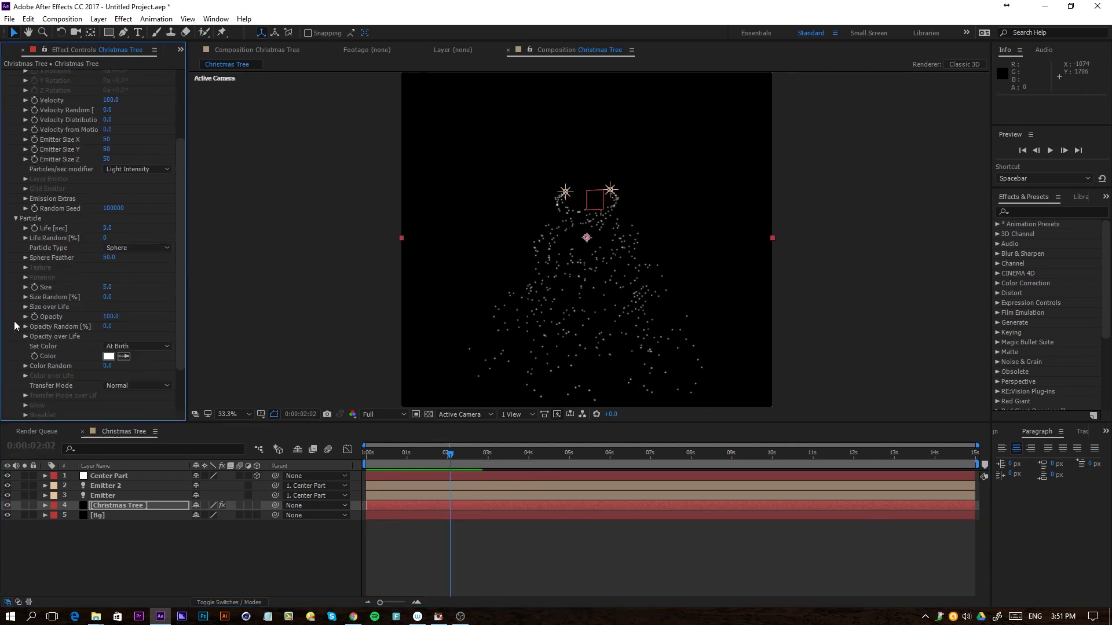
pyautogui.click(107, 287)
pyautogui.write('3')
pyautogui.press('Return')
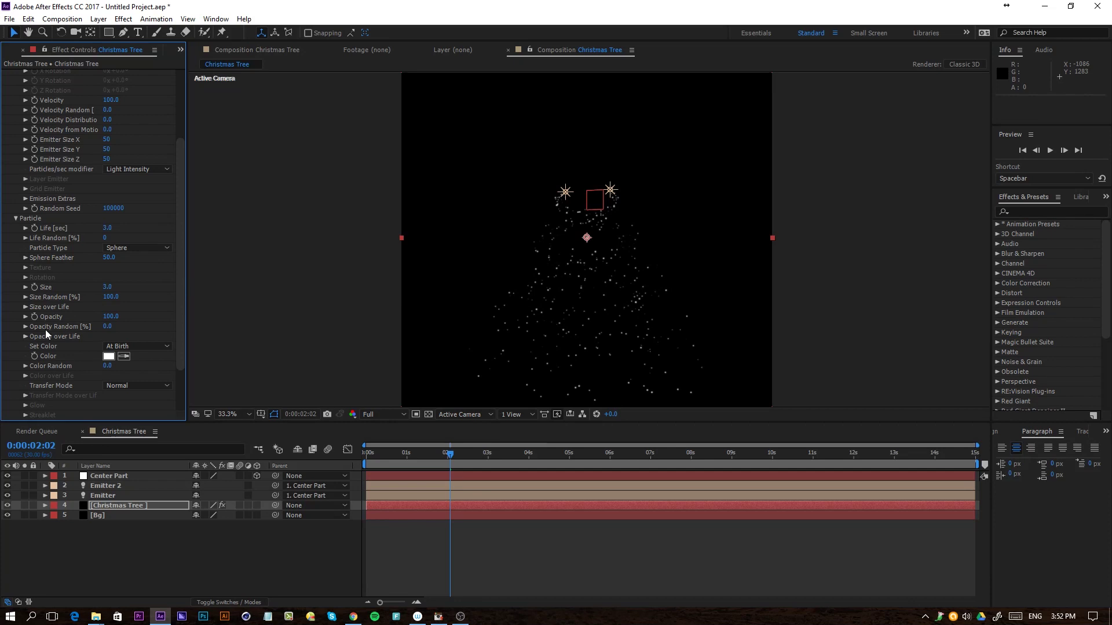
# Change Opacity over Life to a straight fade from full opacity at birth to zero, and preview the animation.
pyautogui.click(25, 337)
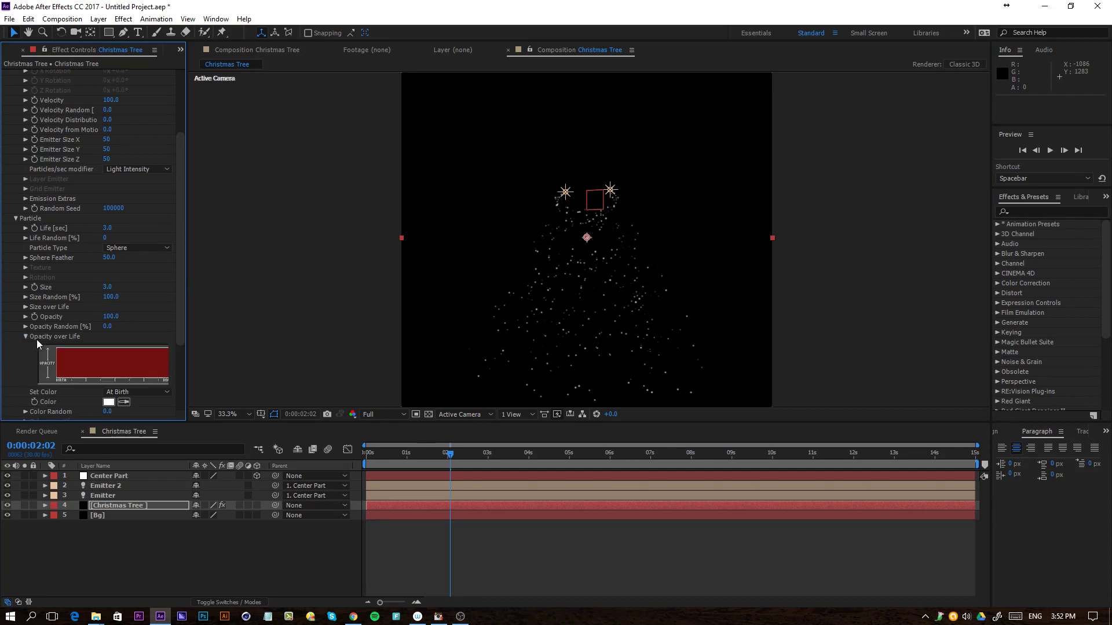
pyautogui.moveTo(187, 348); pyautogui.dragTo(236, 353)
pyautogui.click(183, 356)
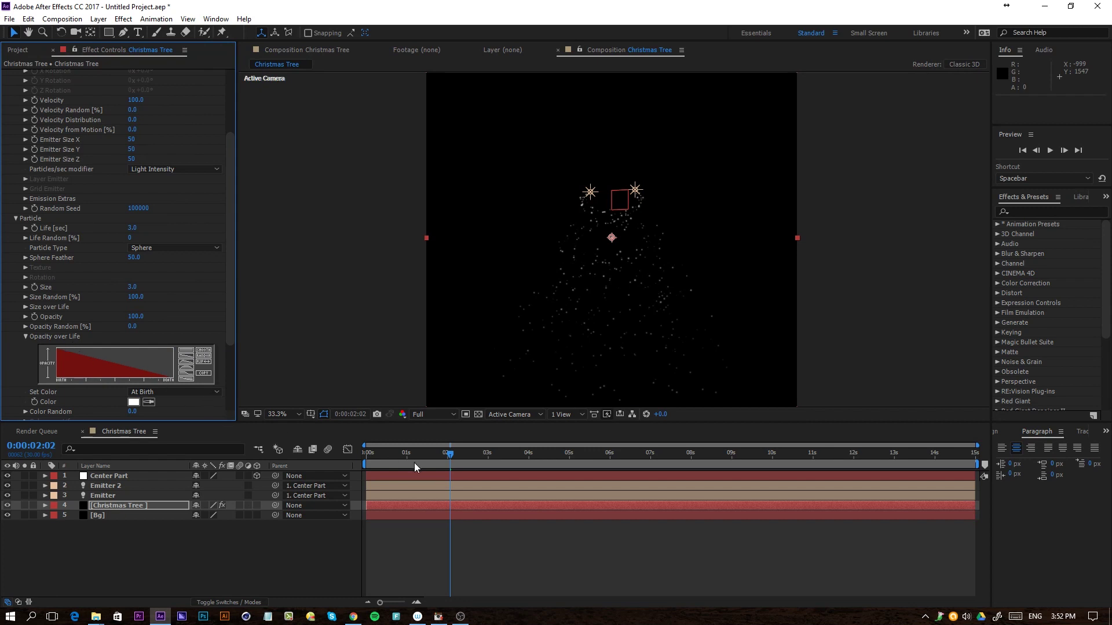
pyautogui.click(468, 537)
pyautogui.press('space')
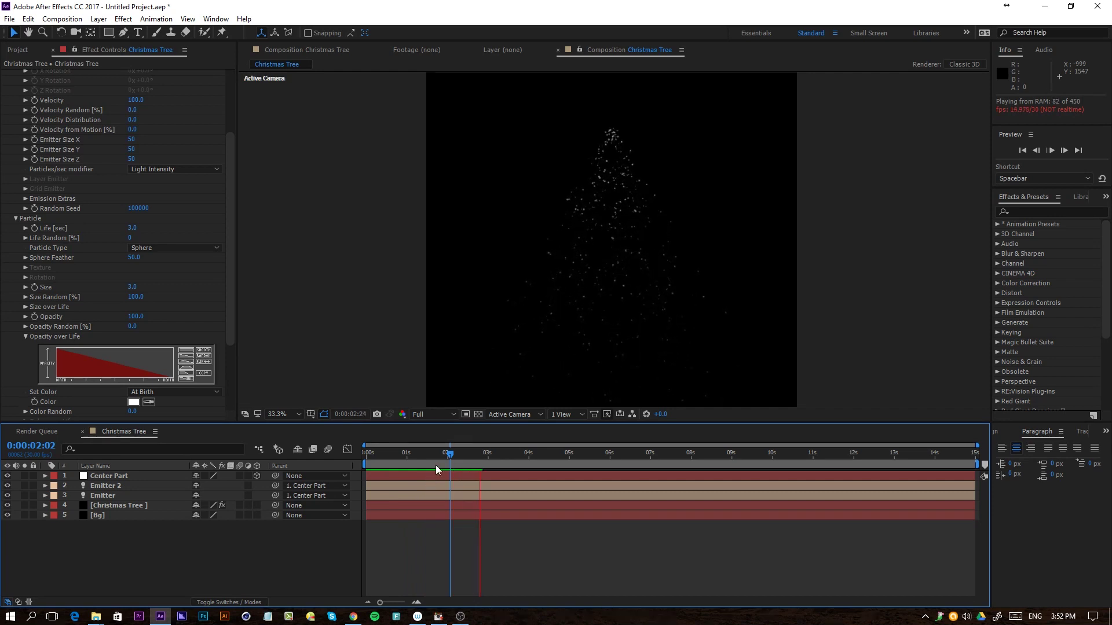
pyautogui.press('space')
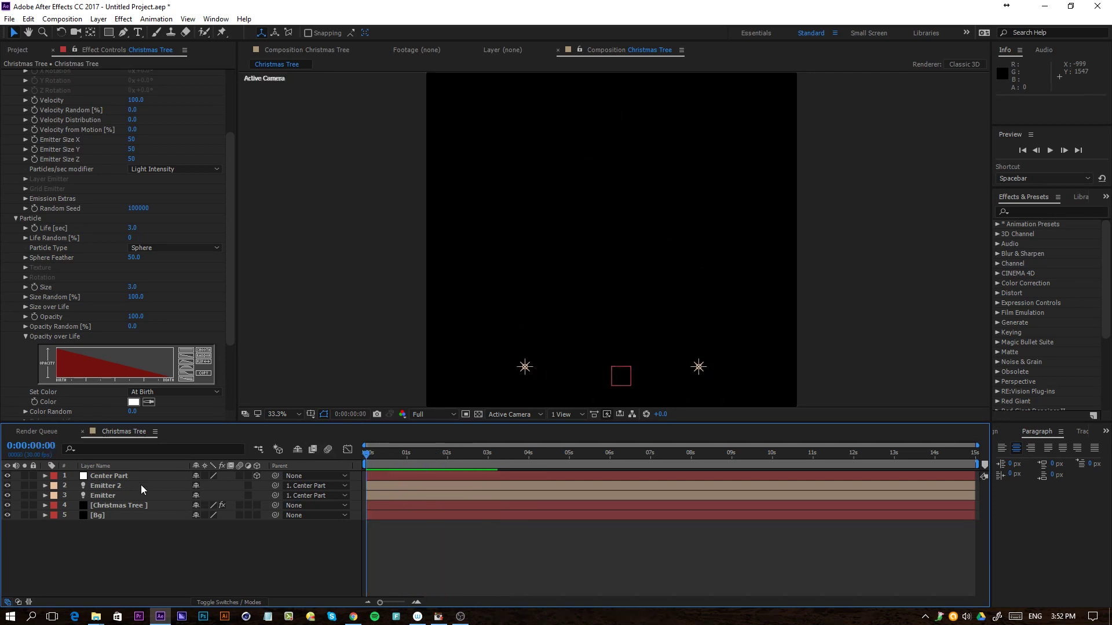
# Duplicate the Christmas Tree layer and set the copy's Emitter Size X, Y and Z to 0.
pyautogui.click(110, 506)
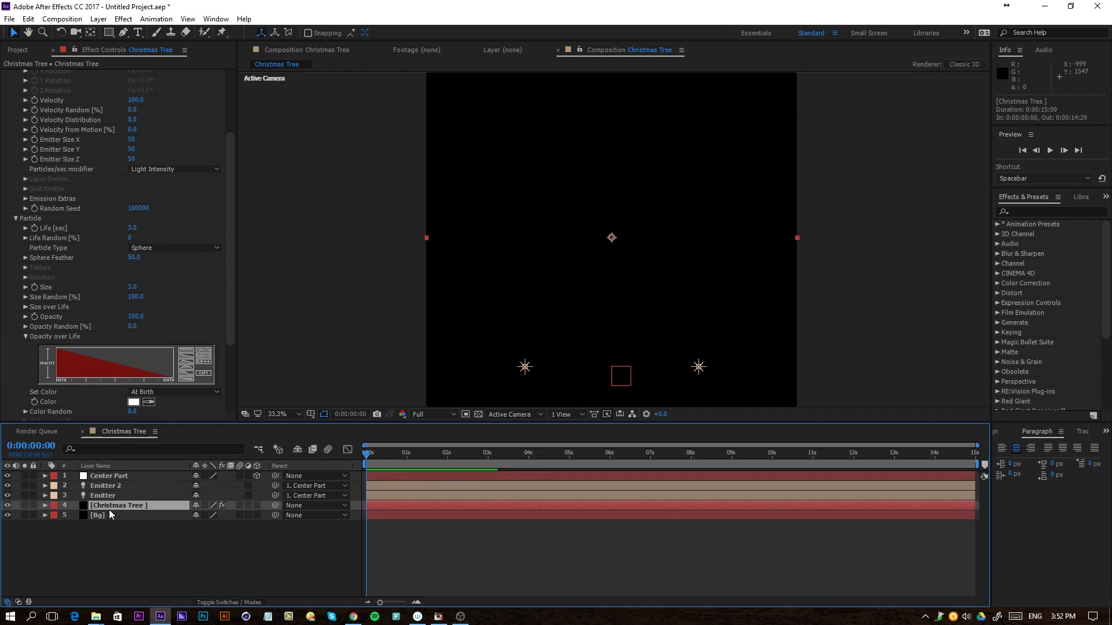
pyautogui.hotkey('ctrl', 'd')
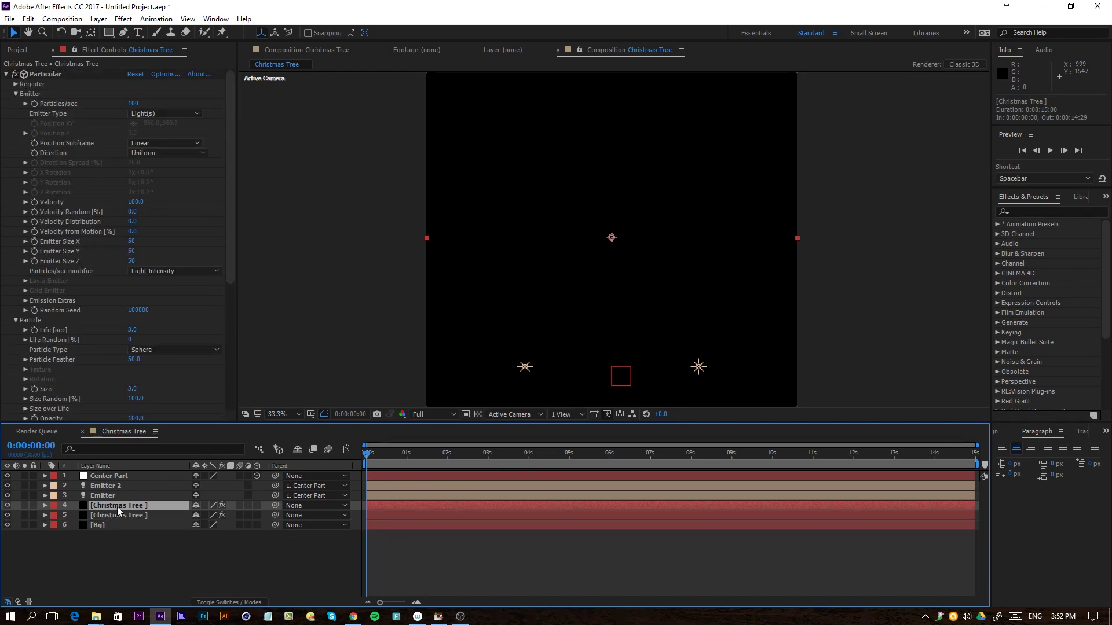
pyautogui.click(133, 241)
pyautogui.write('0')
pyautogui.press('Tab')
pyautogui.write('0')
pyautogui.press('Tab')
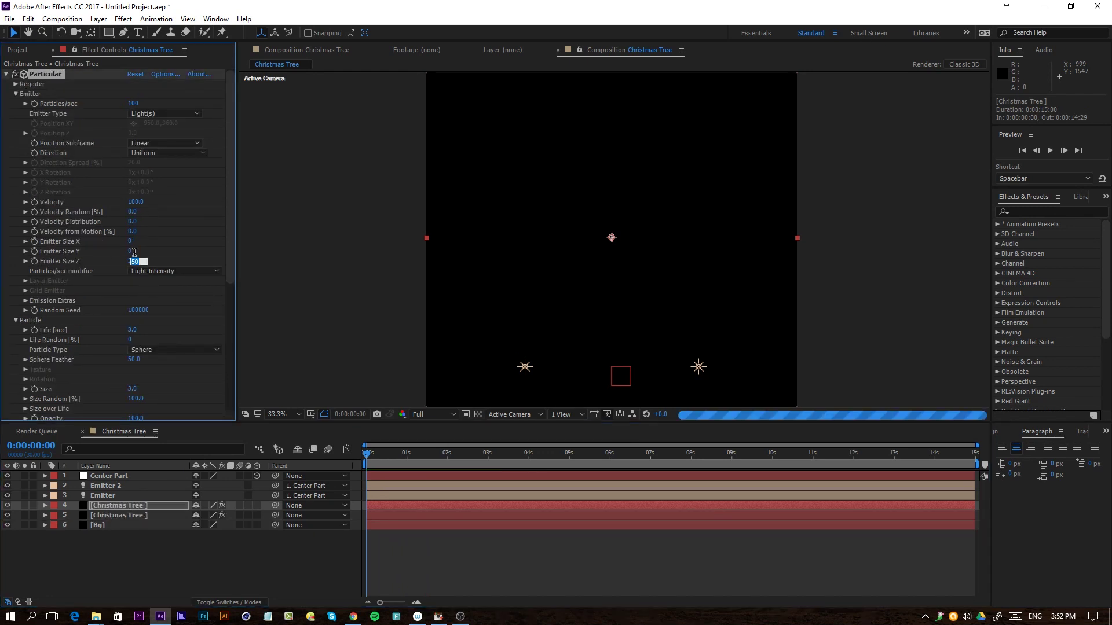
pyautogui.write('0')
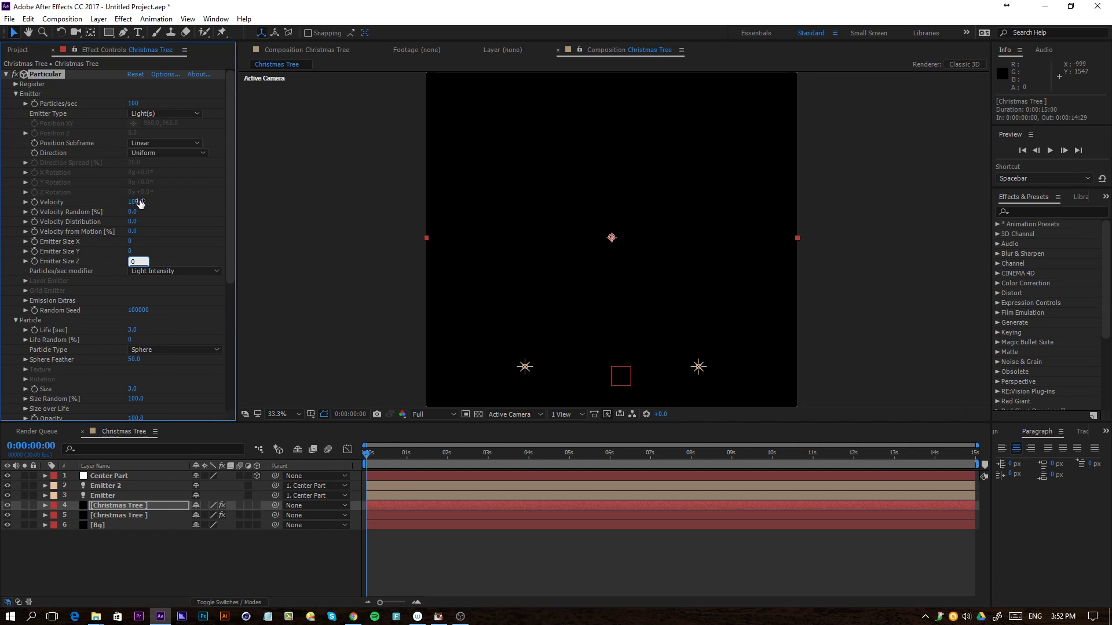
# Set the duplicate Christmas Tree layer's particle Velocity to 0 and preview the combined spiral.
pyautogui.click(139, 202)
pyautogui.write('0')
pyautogui.moveTo(364, 456)
pyautogui.mouseDown()
pyautogui.moveTo(430, 467)
pyautogui.moveTo(366, 454)
pyautogui.mouseUp()
pyautogui.press('space')
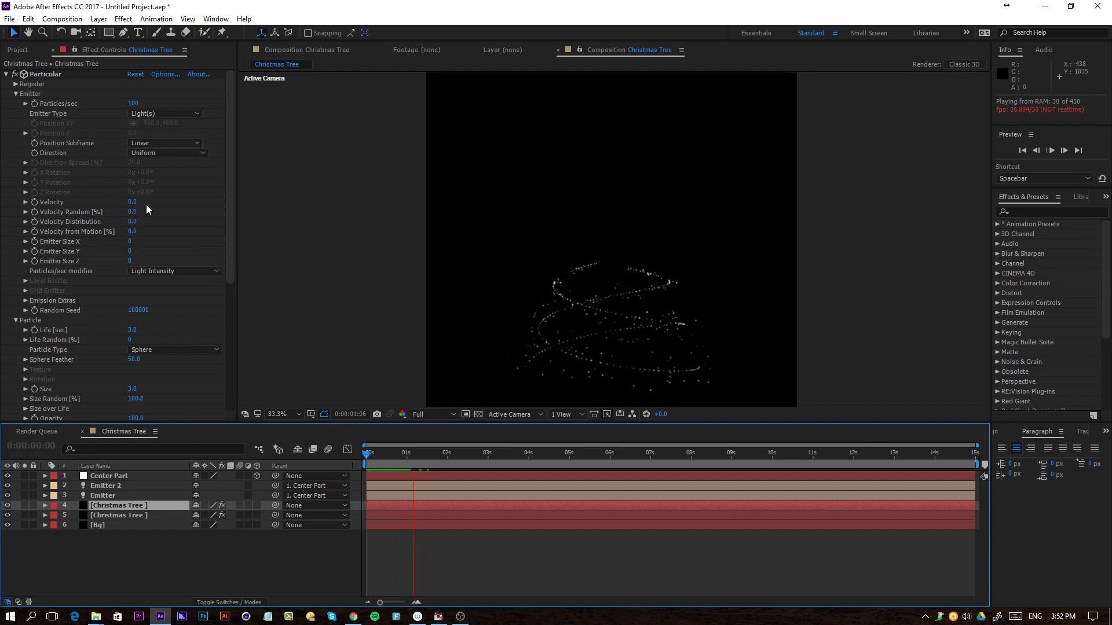
pyautogui.press('space')
# Set Velocity Random to 30% on the original Christmas Tree layer and preview the animation.
pyautogui.click(147, 515)
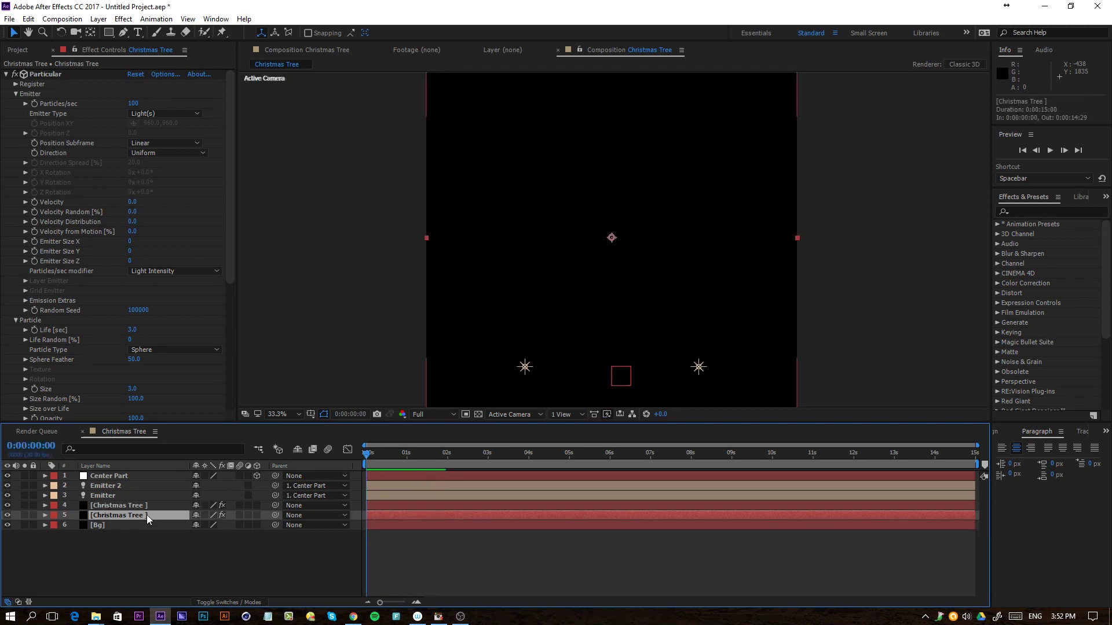
pyautogui.click(133, 212)
pyautogui.write('30')
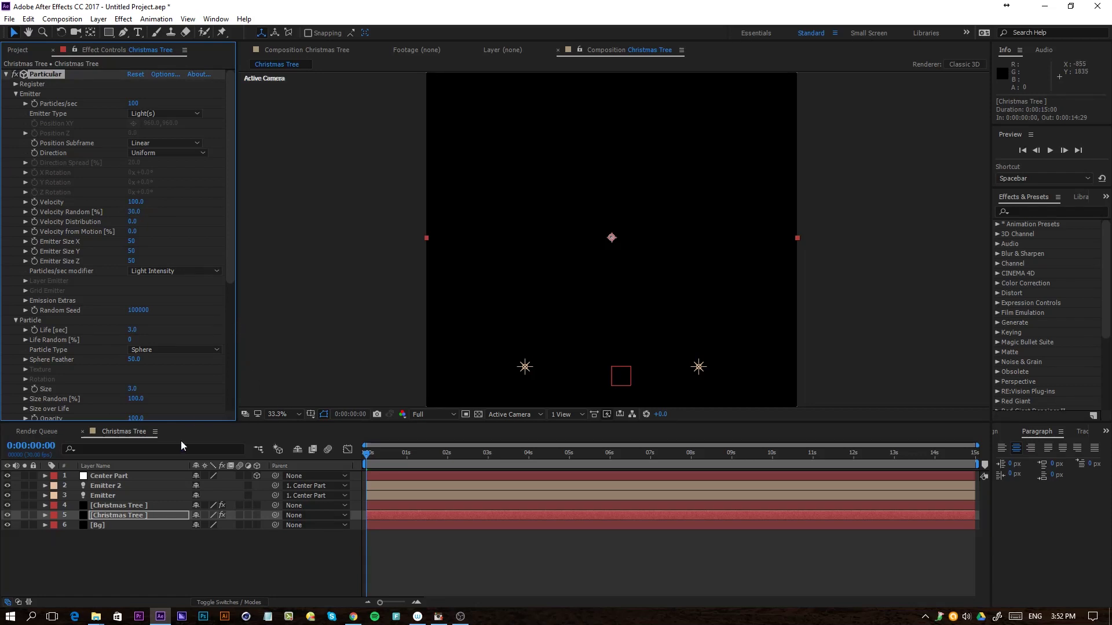
pyautogui.click(132, 504)
pyautogui.press('space')
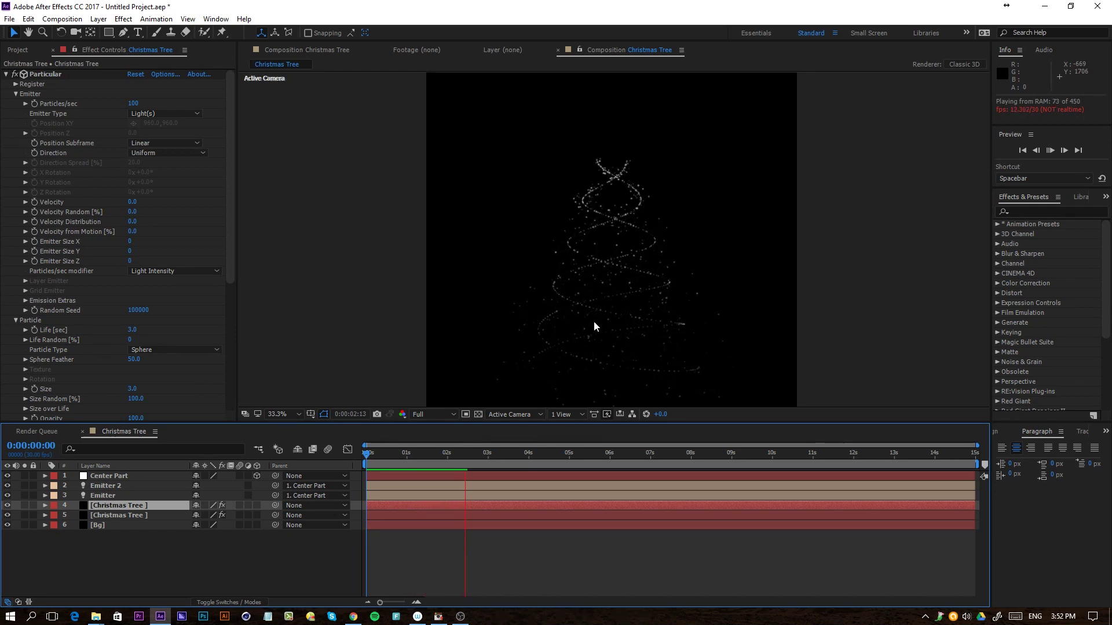
pyautogui.press('space')
# Try a much higher particle rate on the duplicate Christmas Tree layer, settling on 200 Particles/sec.
pyautogui.moveTo(417, 454); pyautogui.dragTo(474, 463)
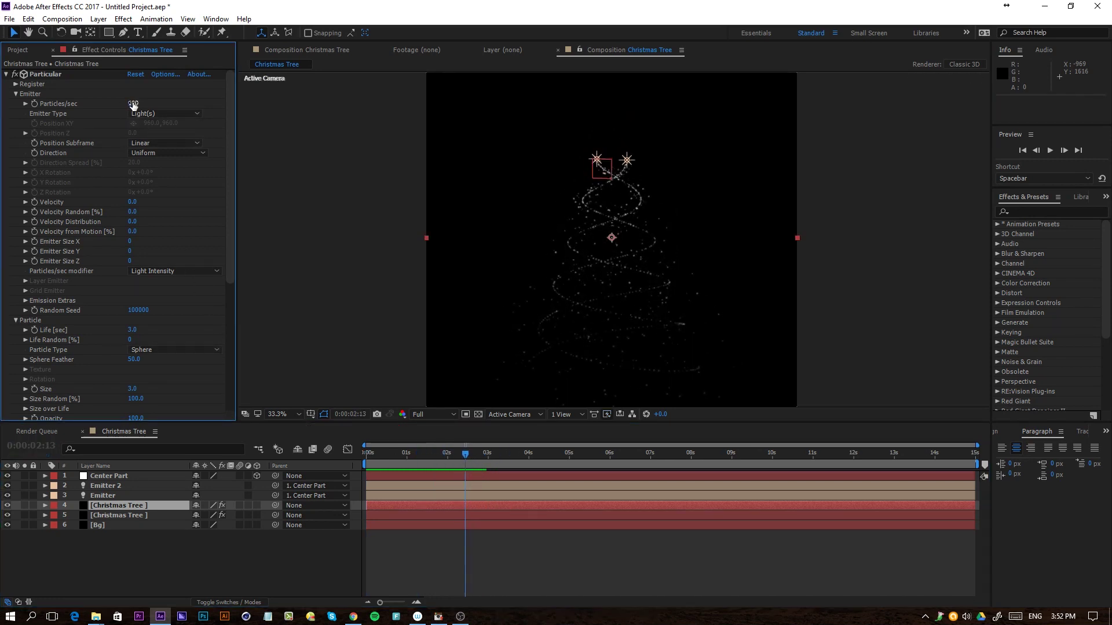
pyautogui.moveTo(134, 103); pyautogui.dragTo(548, 251)
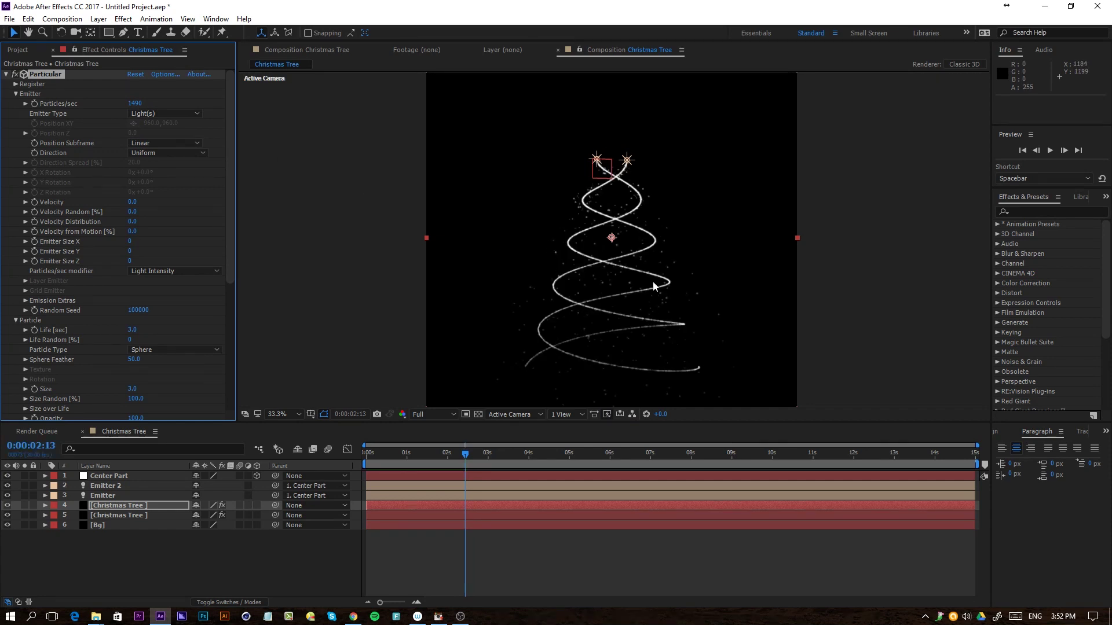
pyautogui.click(134, 103)
pyautogui.write('200')
pyautogui.press('Return')
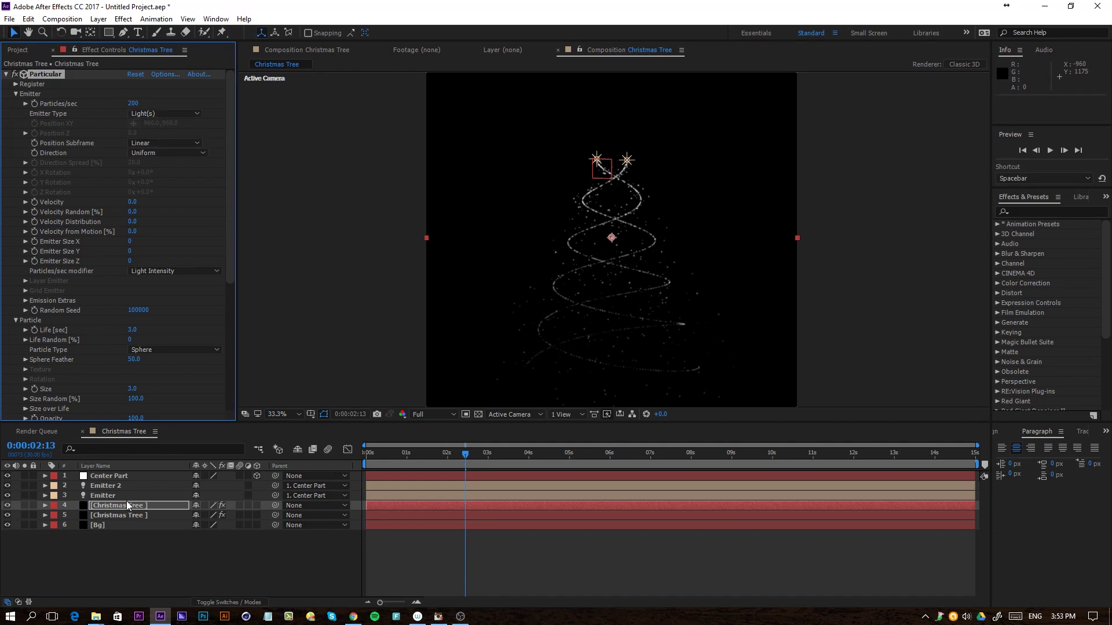
# Give the Center Part null and both emitter lights the Blue label colour.
pyautogui.click(111, 496)
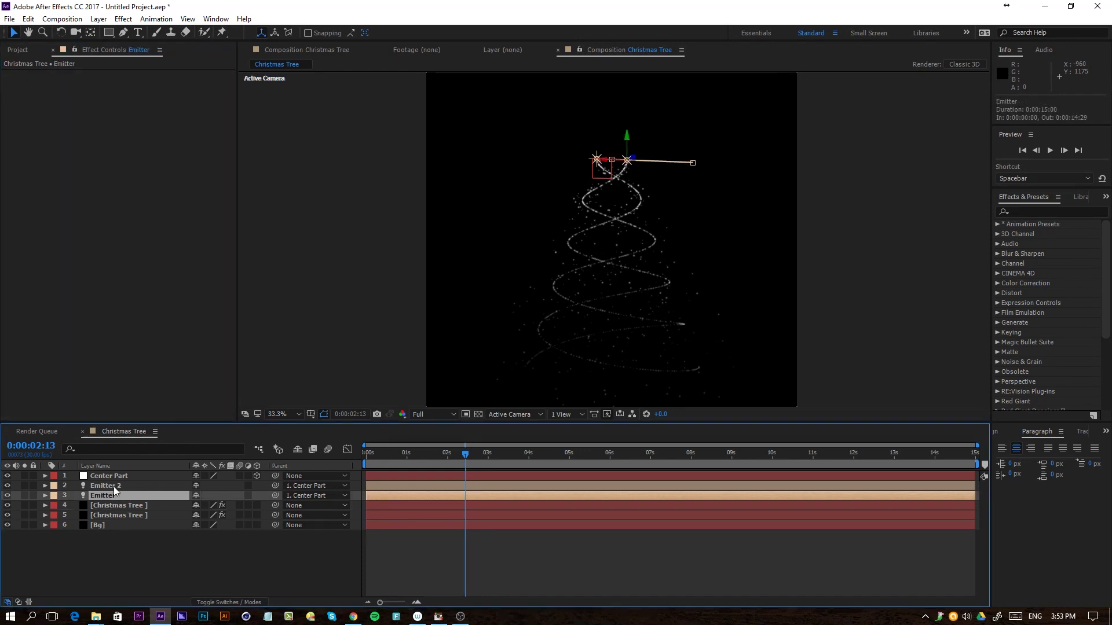
pyautogui.keyDown('shift'); pyautogui.click(113, 488); pyautogui.keyUp('shift')
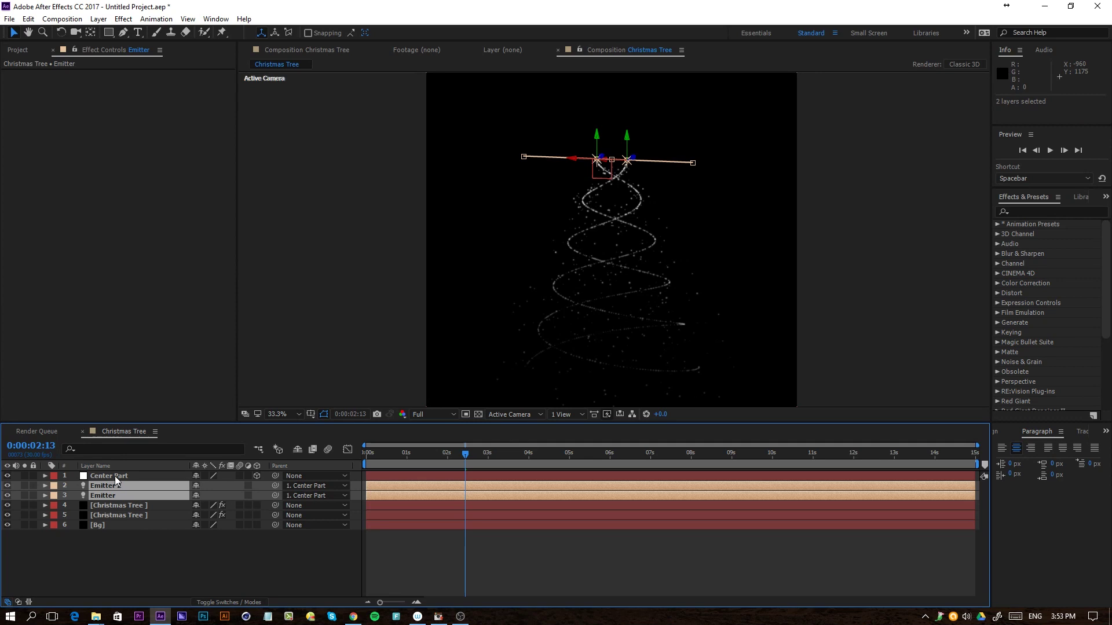
pyautogui.keyDown('shift'); pyautogui.click(115, 476); pyautogui.keyUp('shift')
pyautogui.click(54, 486)
pyautogui.click(135, 371)
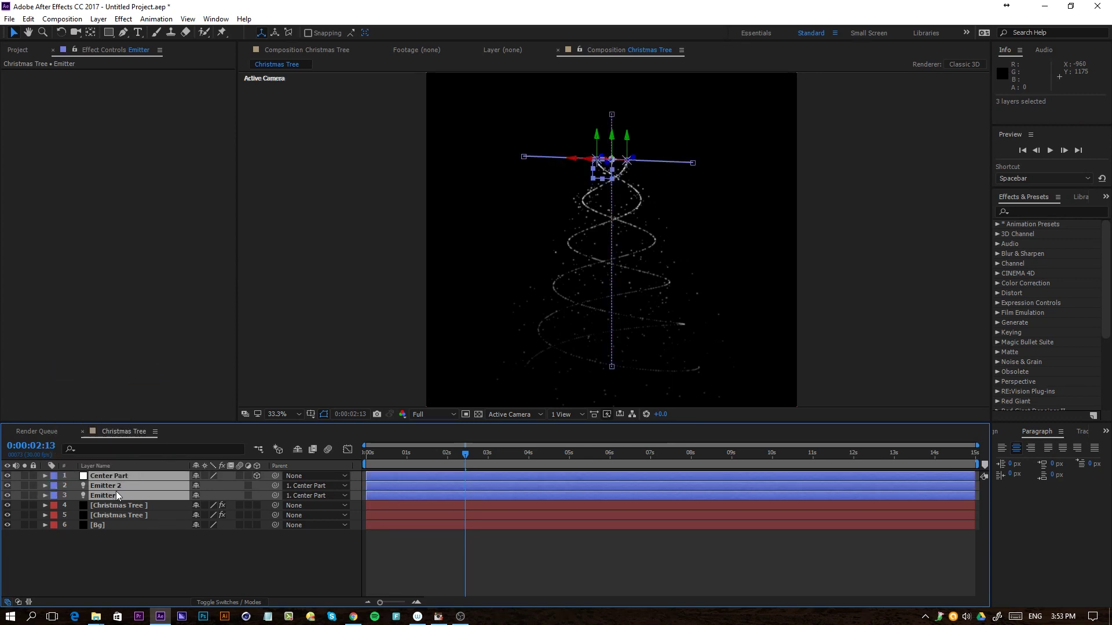
# Duplicate the Center Part null with both emitter lights, group the copies above the originals, and label them Yellow.
pyautogui.hotkey('ctrl', 'd')
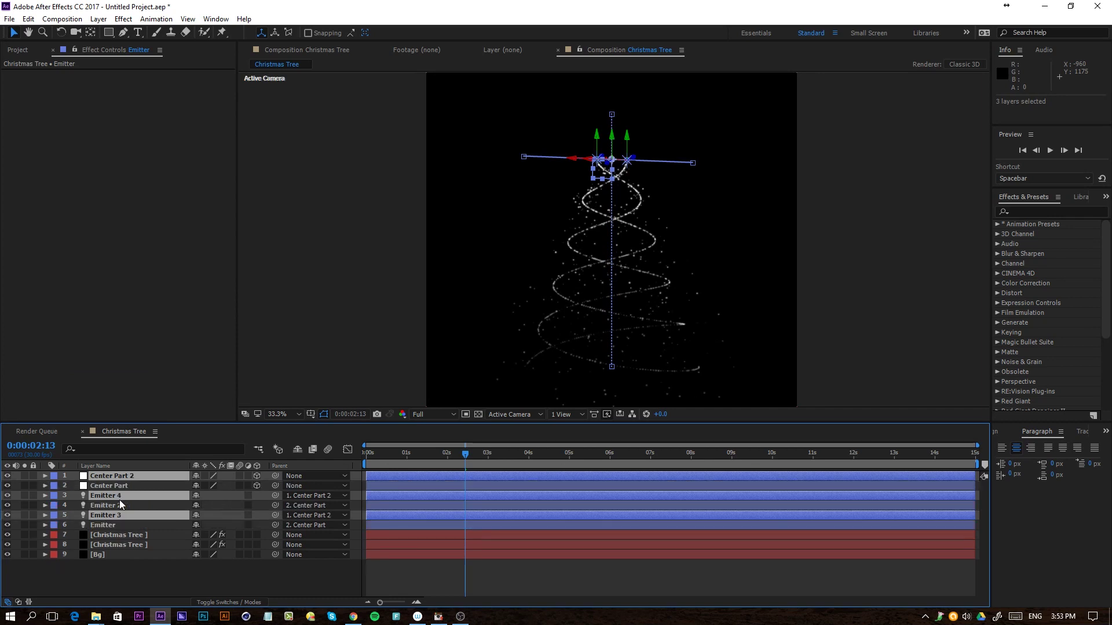
pyautogui.moveTo(117, 496); pyautogui.dragTo(126, 485)
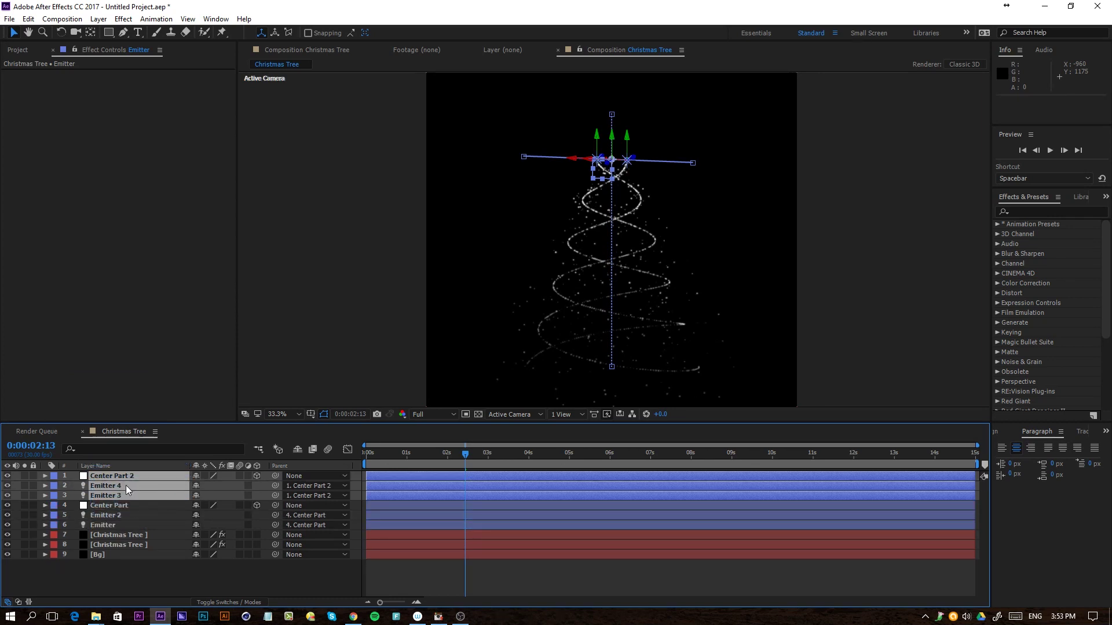
pyautogui.click(54, 475)
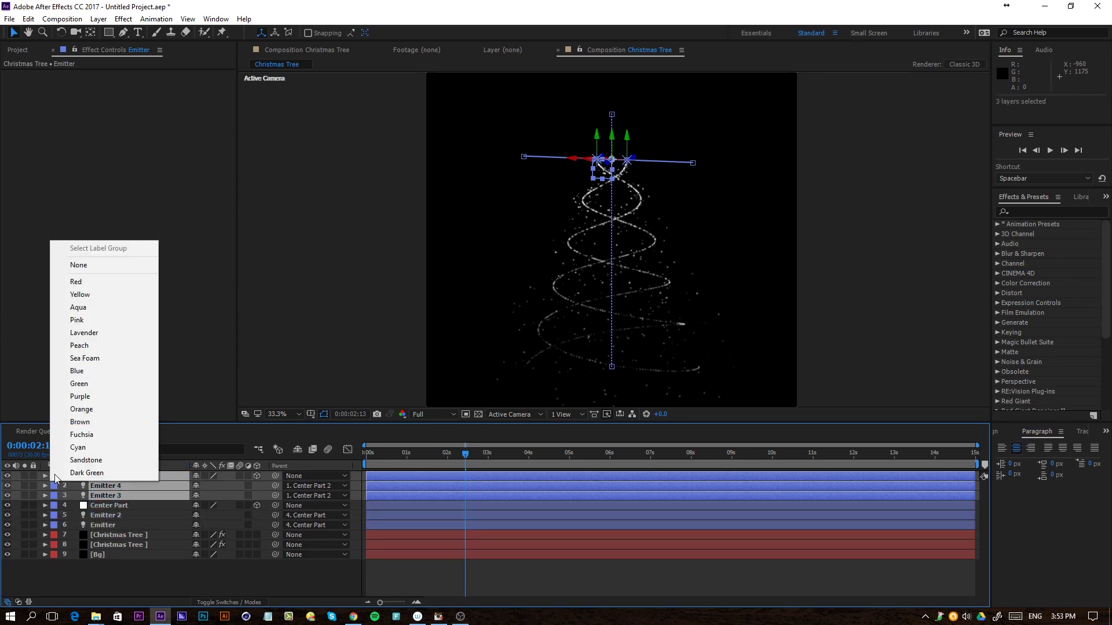
pyautogui.click(90, 294)
pyautogui.click(95, 557)
# Rename both duplicated emitter lights in the yellow group to "Light".
pyautogui.click(106, 487)
pyautogui.click(109, 495)
pyautogui.press('Return')
pyautogui.write('Light')
pyautogui.press('Return')
pyautogui.click(112, 486)
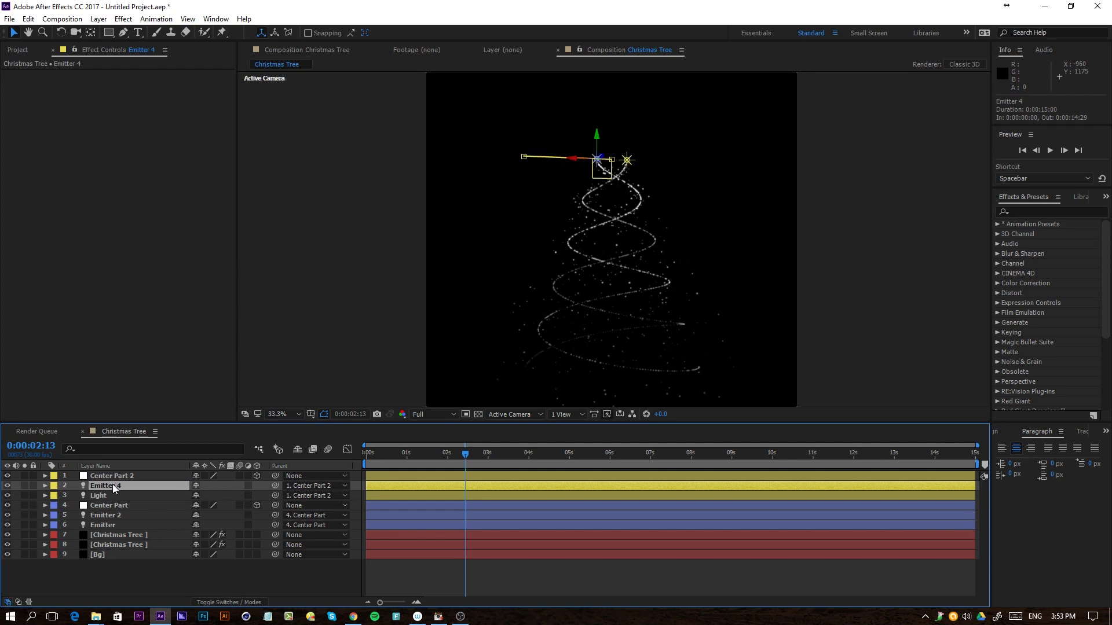
pyautogui.press('Return')
pyautogui.write('Light')
pyautogui.press('Return')
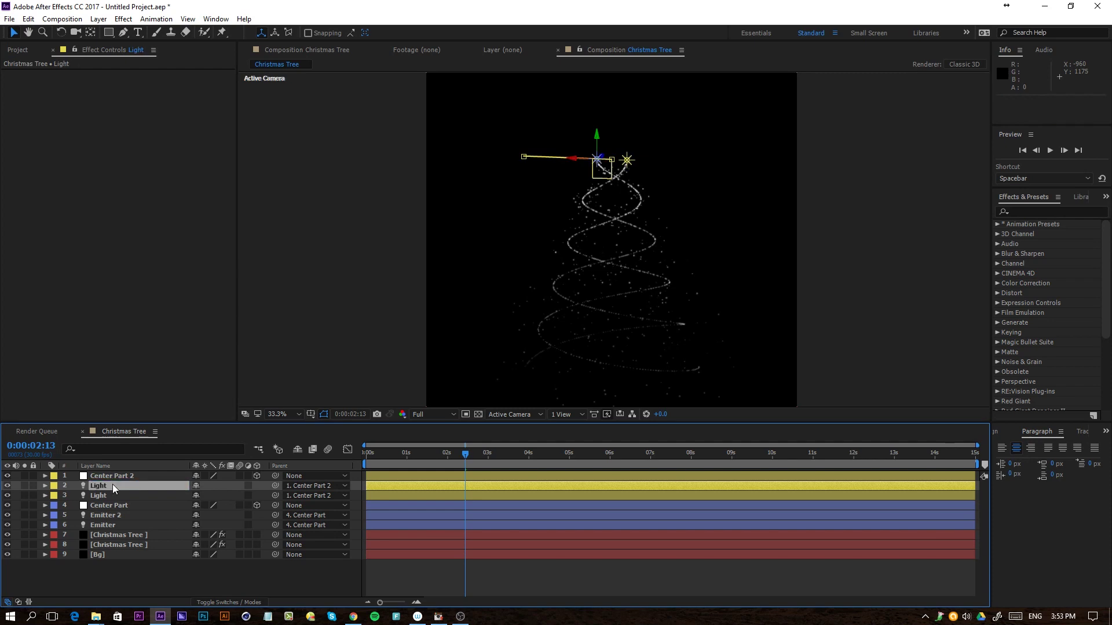
pyautogui.click(117, 475)
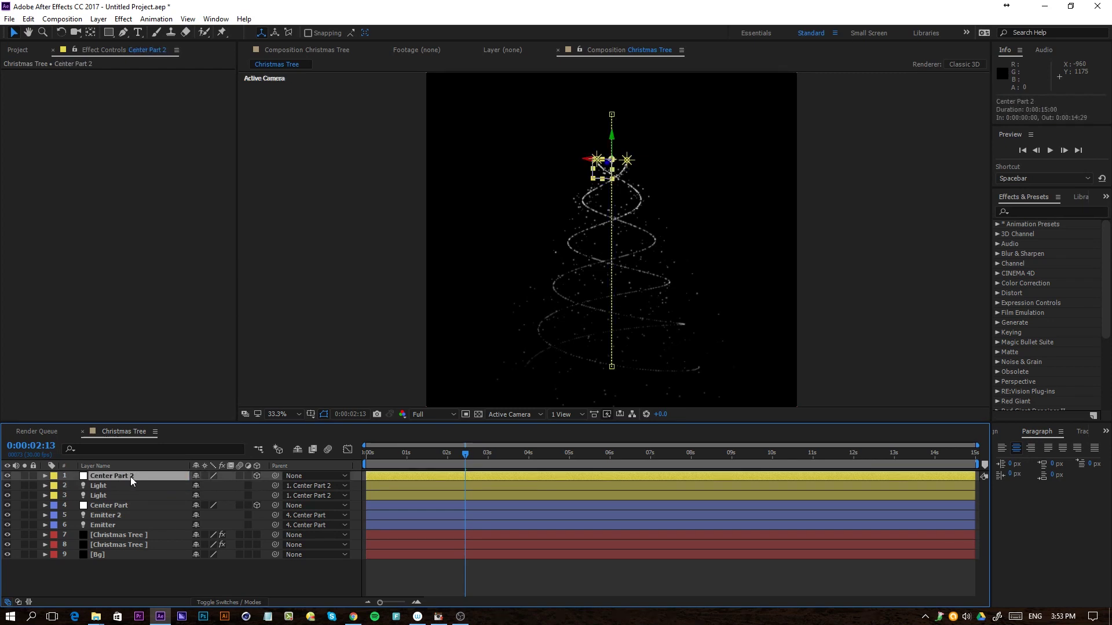
# Duplicate the upper Christmas Tree particle layer, label the copy Yellow, and place it directly below the yellow Light layers.
pyautogui.click(96, 535)
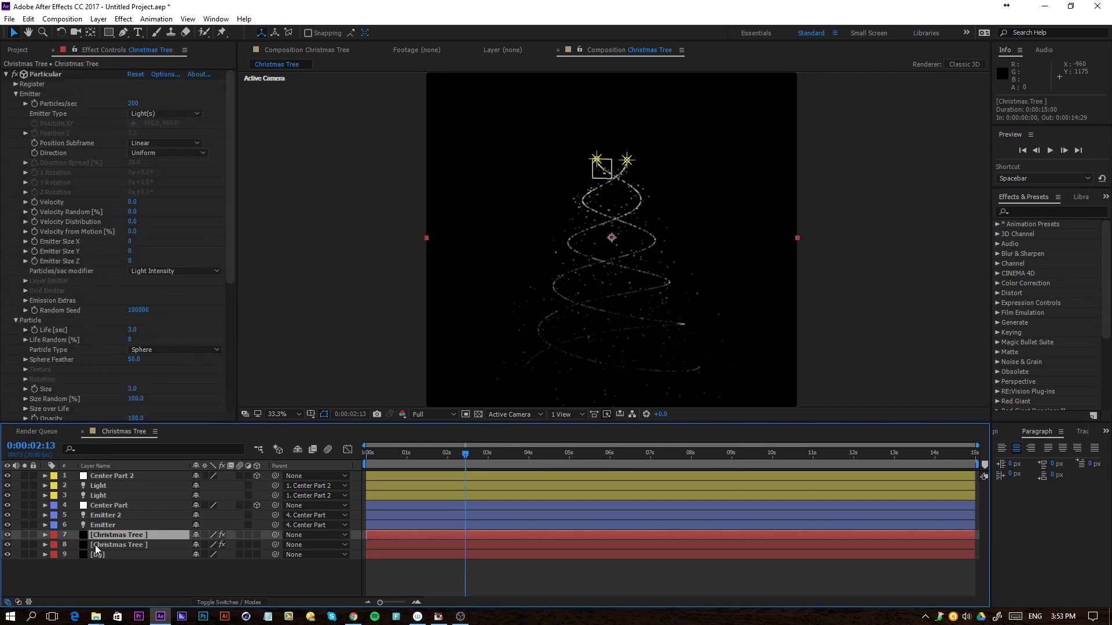
pyautogui.hotkey('ctrl', 'd')
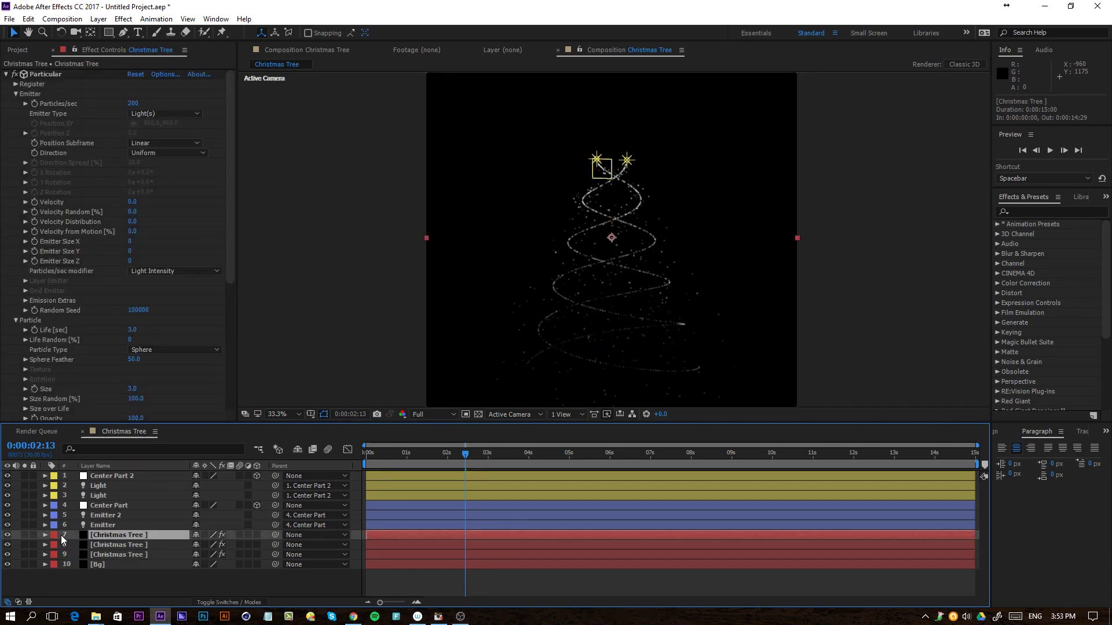
pyautogui.click(54, 535)
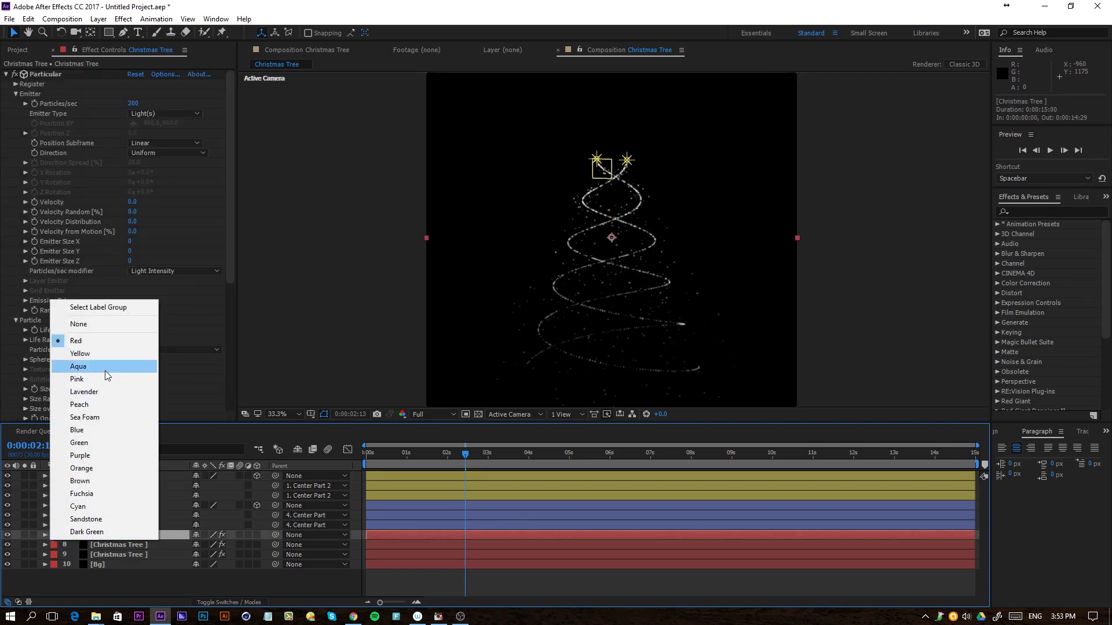
pyautogui.click(110, 354)
pyautogui.moveTo(122, 533); pyautogui.dragTo(120, 499)
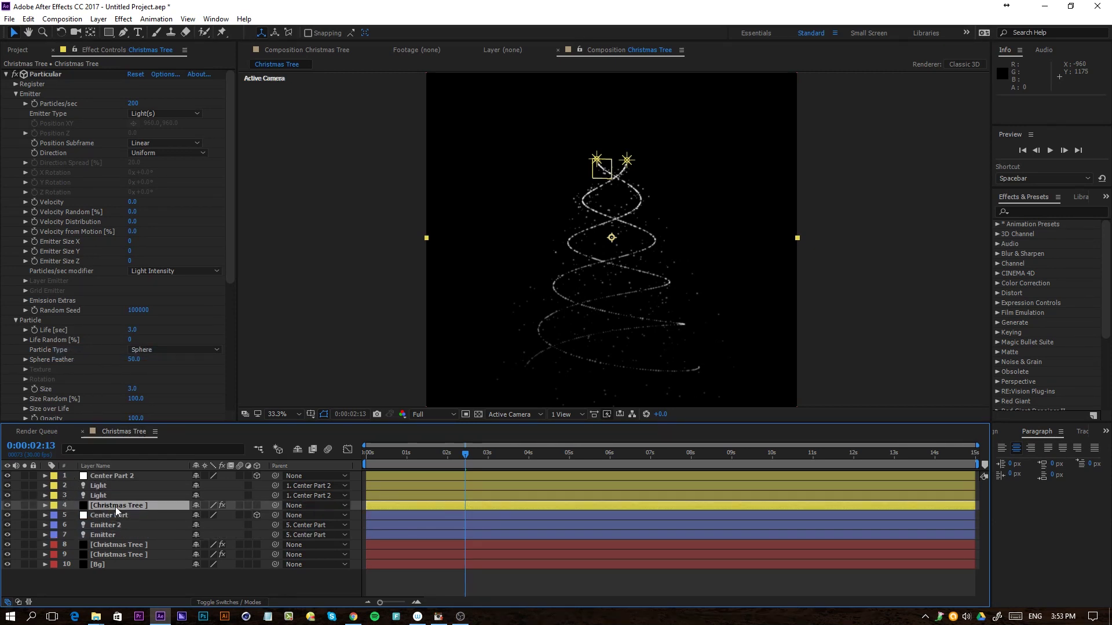
# Set the yellow Christmas Tree layer's Particular light emitter name prefix to "Light".
pyautogui.click(165, 73)
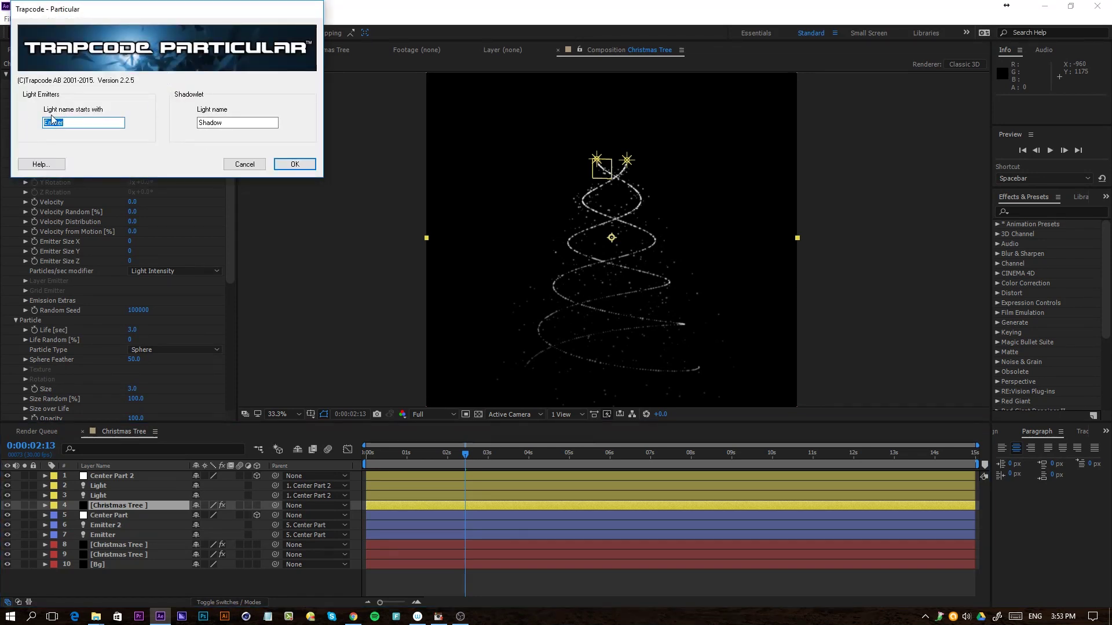
pyautogui.write('Ligh')
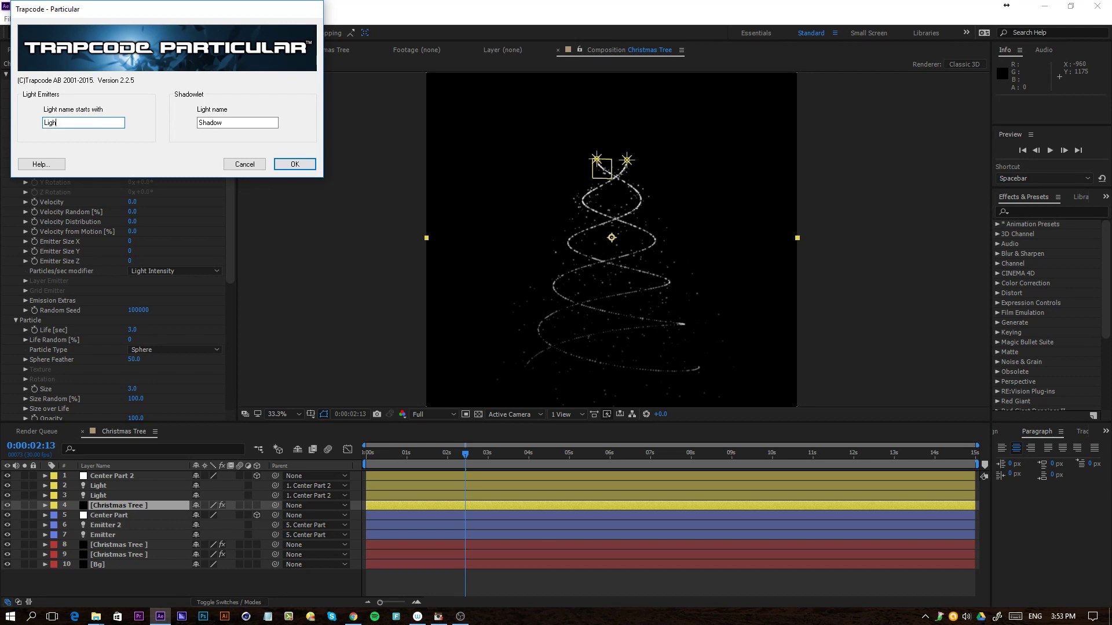
pyautogui.click(295, 165)
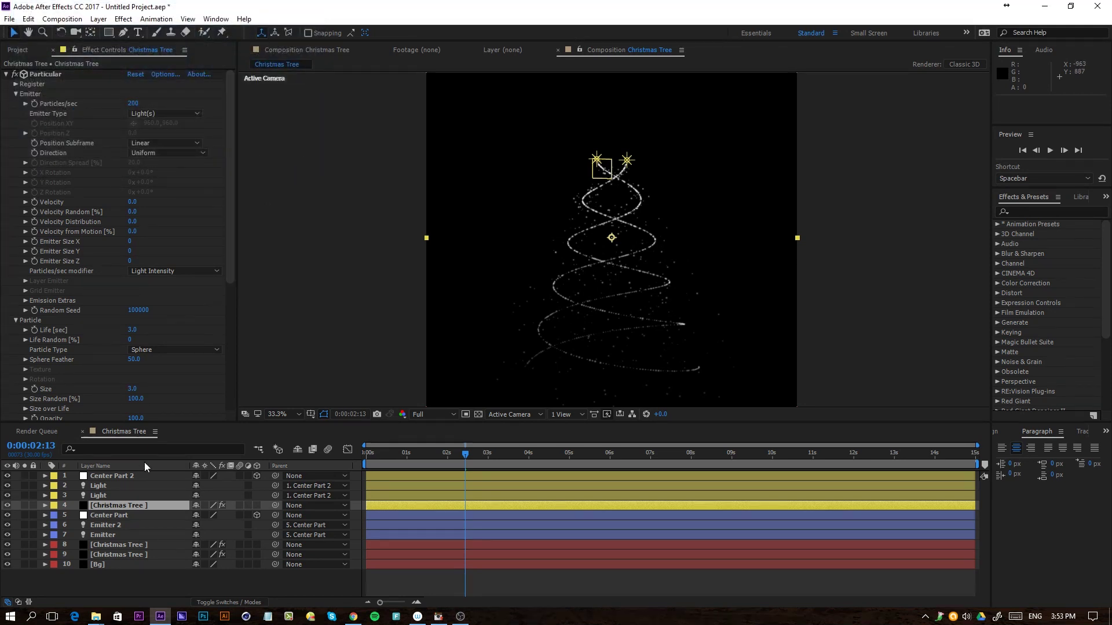
# Shift the Center Part 2 null and both Light layers one frame later in the timeline, then reveal their keyframes.
pyautogui.click(122, 485)
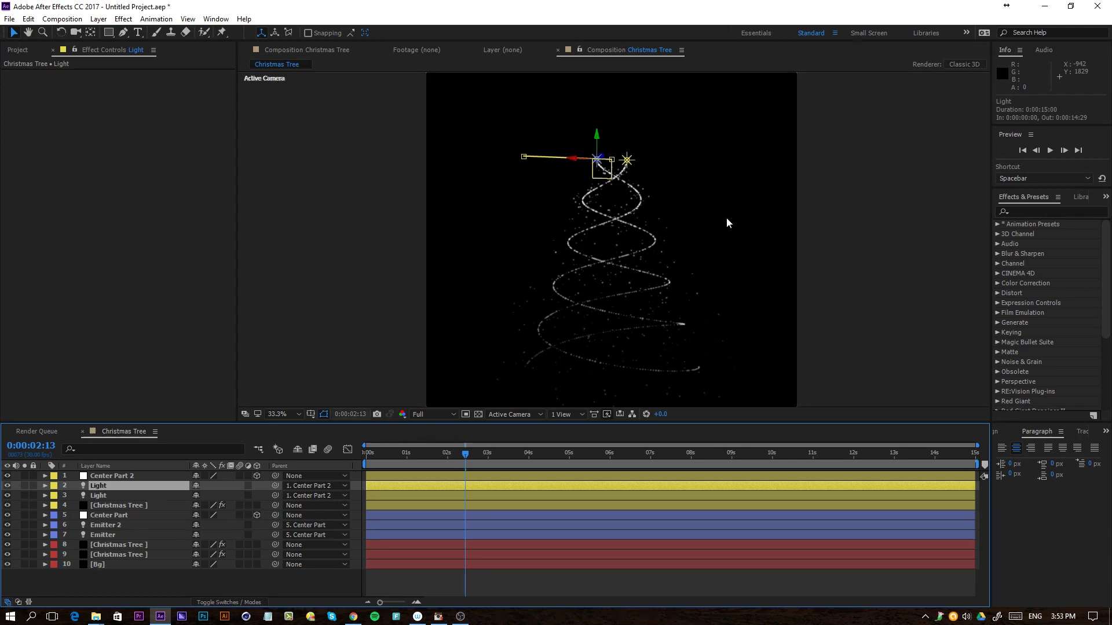
pyautogui.click(128, 478)
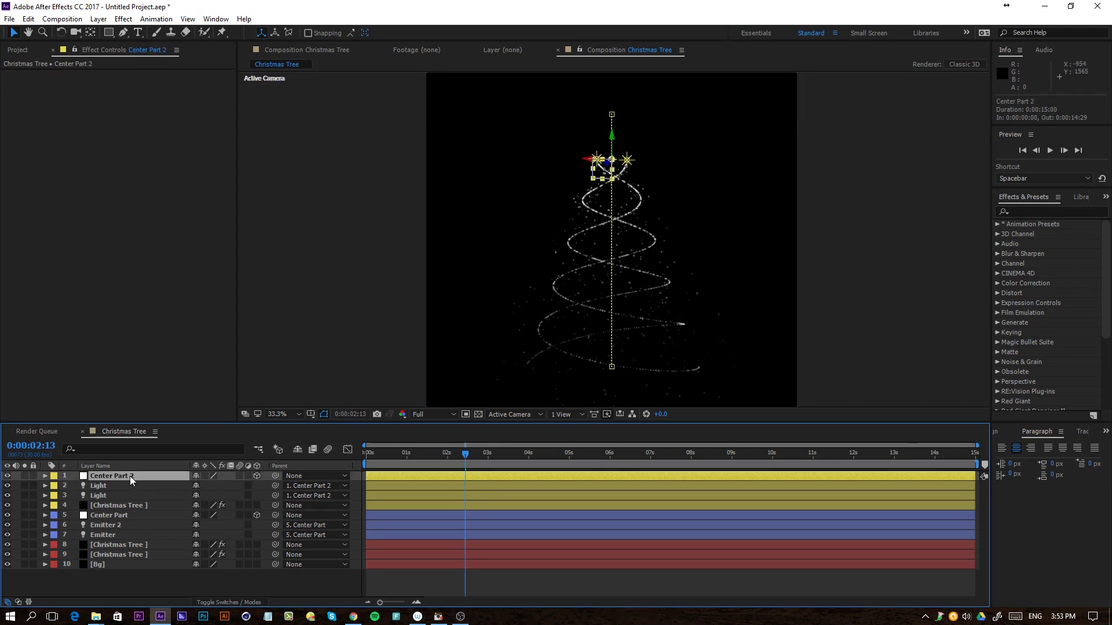
pyautogui.keyDown('shift'); pyautogui.click(107, 494); pyautogui.keyUp('shift')
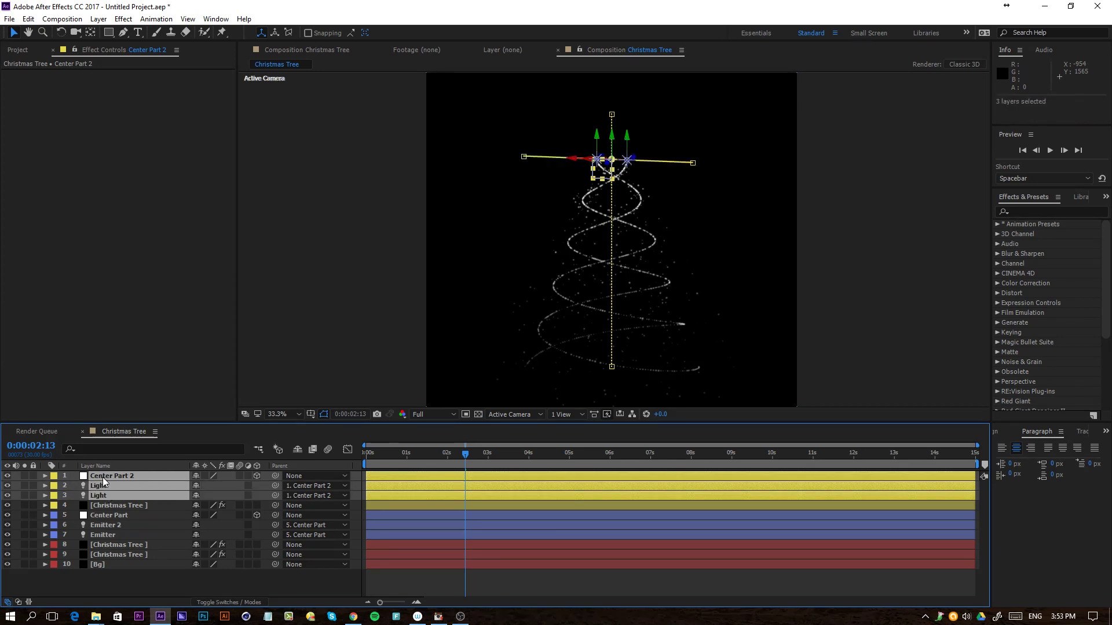
pyautogui.press('u')
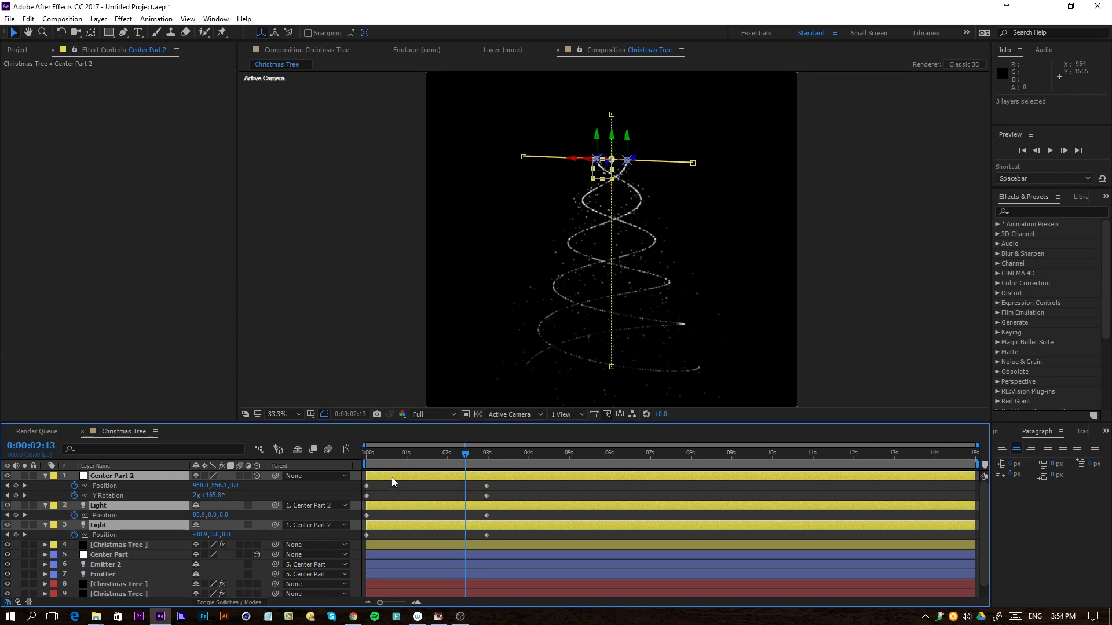
pyautogui.press('u')
pyautogui.moveTo(390, 477); pyautogui.dragTo(392, 480)
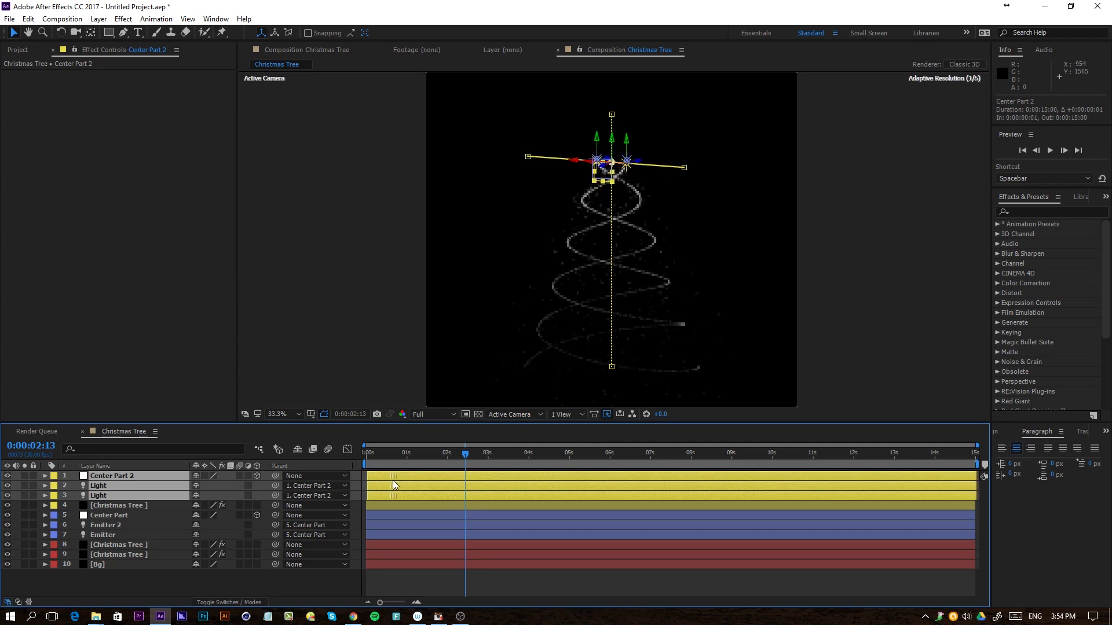
pyautogui.press('u')
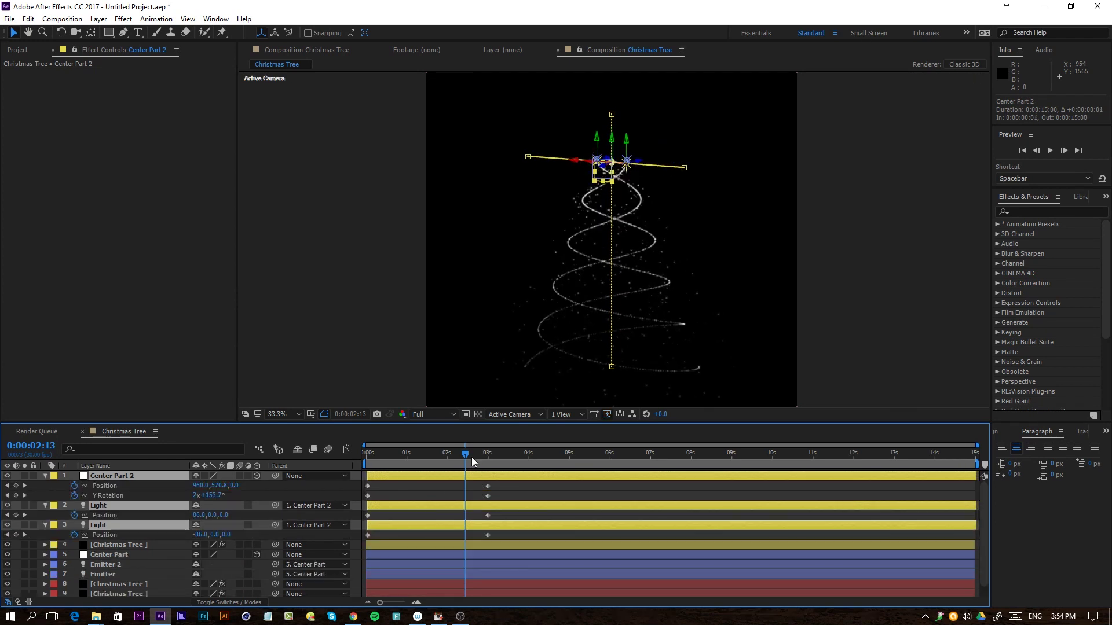
# At 3 seconds, set Center Part 2's Y position to 367 and the two Lights' X positions to -4 and -12.
pyautogui.moveTo(471, 459); pyautogui.dragTo(483, 457)
pyautogui.click(490, 485)
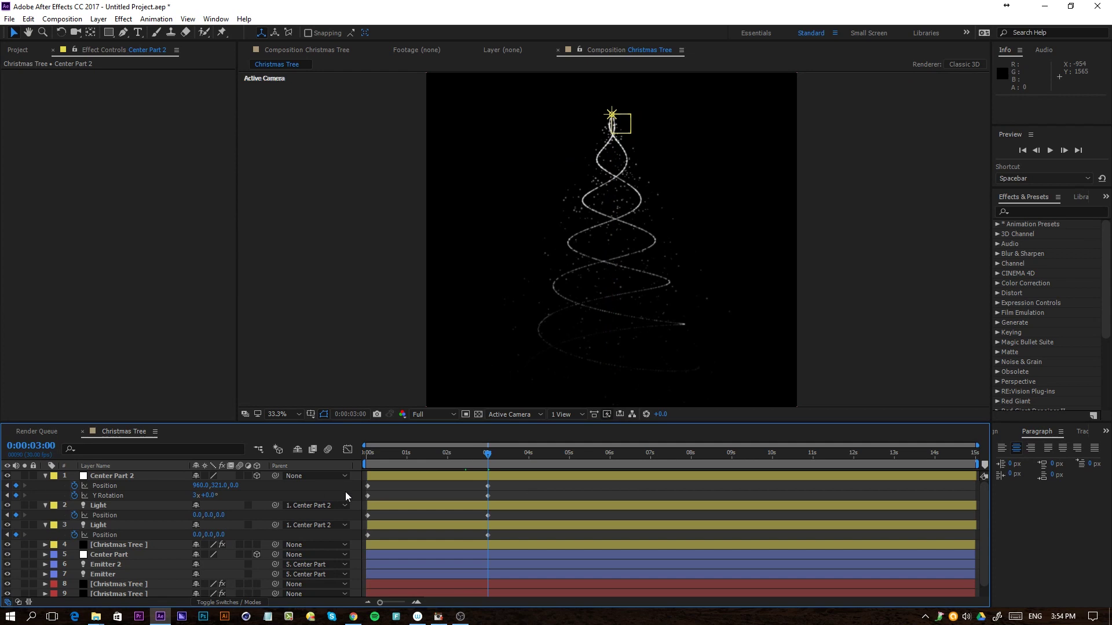
pyautogui.click(144, 474)
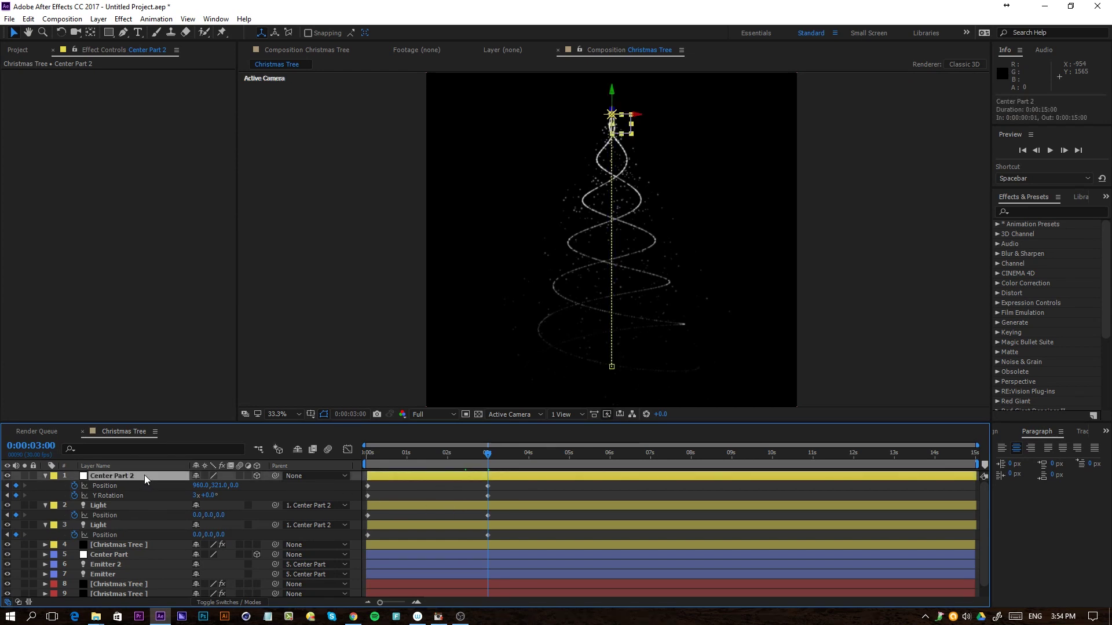
pyautogui.moveTo(212, 485); pyautogui.dragTo(244, 484)
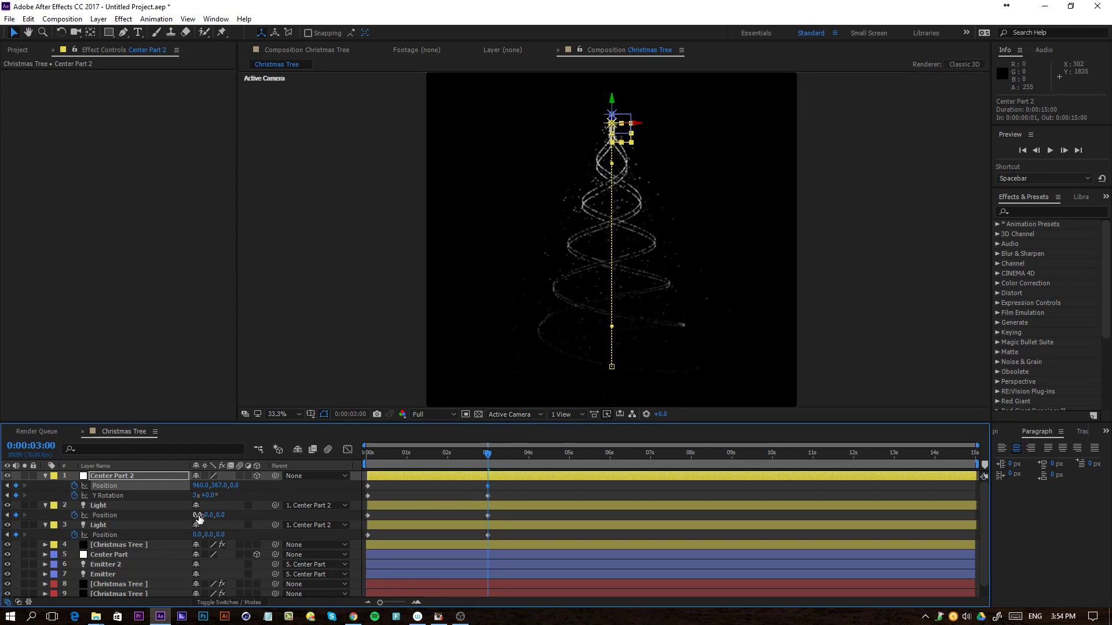
pyautogui.moveTo(197, 515); pyautogui.dragTo(191, 533)
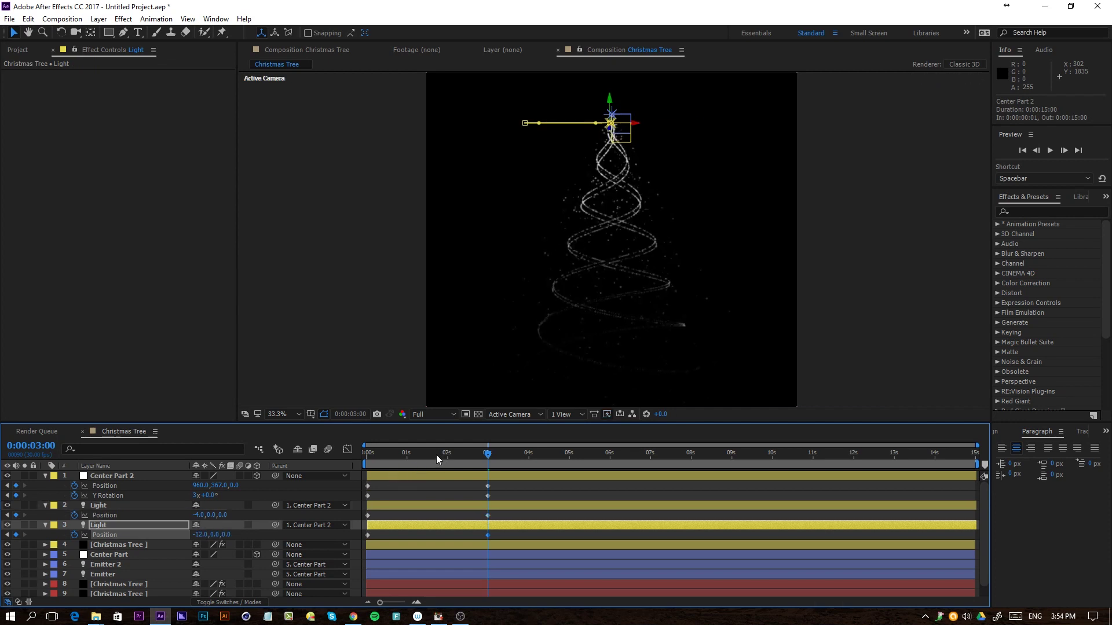
# At the first keyframe, widen the two Lights' X positions to 526 and -500, then preview the spiral.
pyautogui.moveTo(437, 454); pyautogui.dragTo(314, 468)
pyautogui.moveTo(199, 516); pyautogui.dragTo(214, 522)
pyautogui.hotkey('ctrl', 'z')
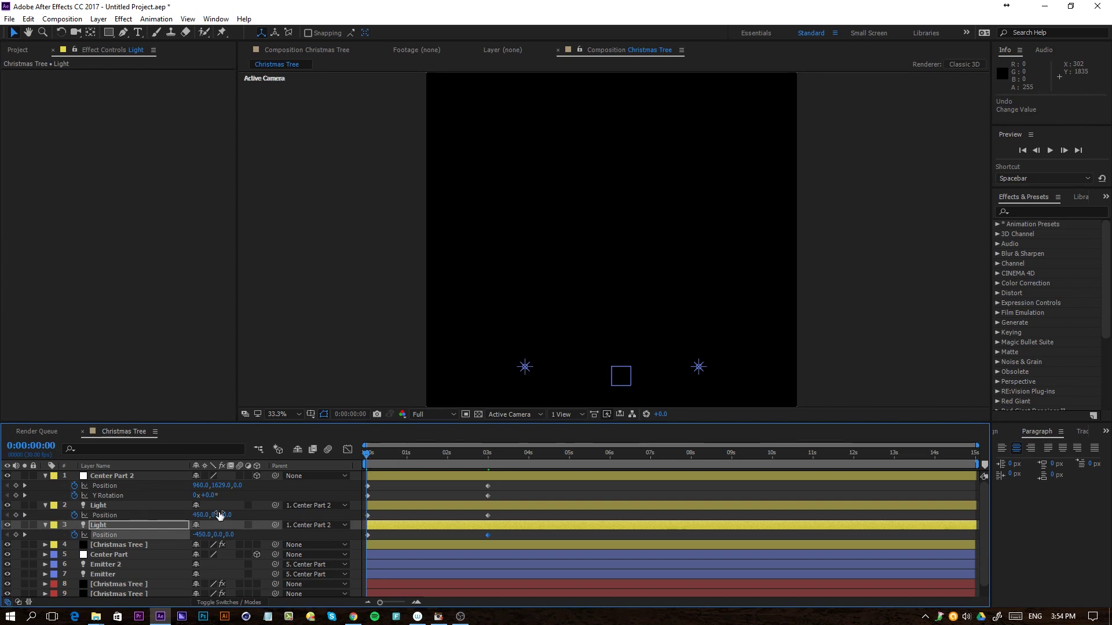
pyautogui.click(26, 516)
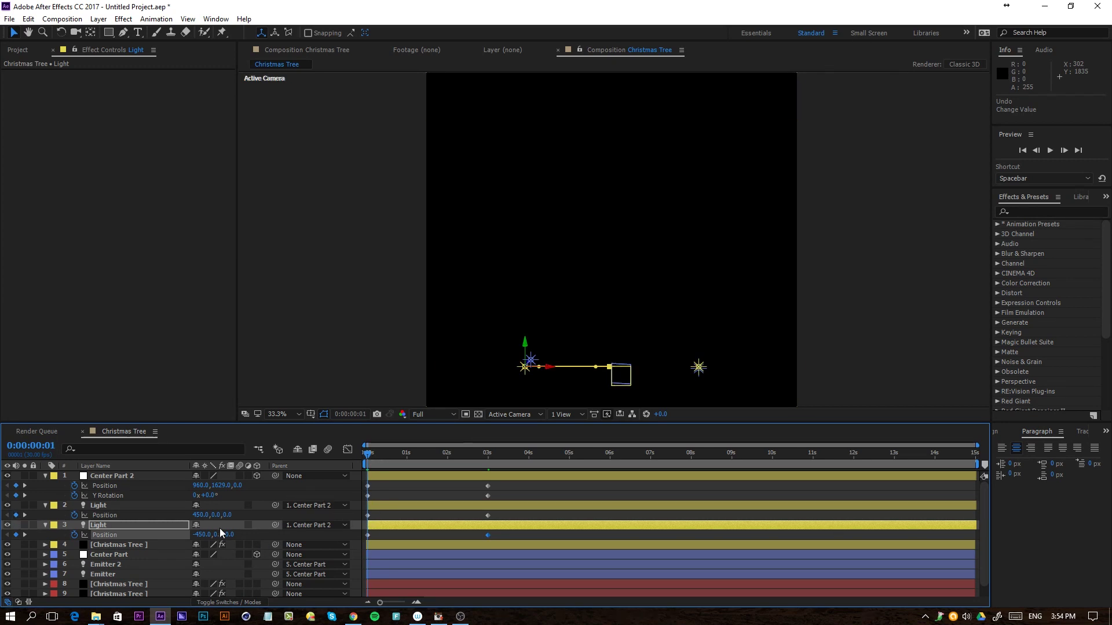
pyautogui.moveTo(200, 515); pyautogui.dragTo(280, 522)
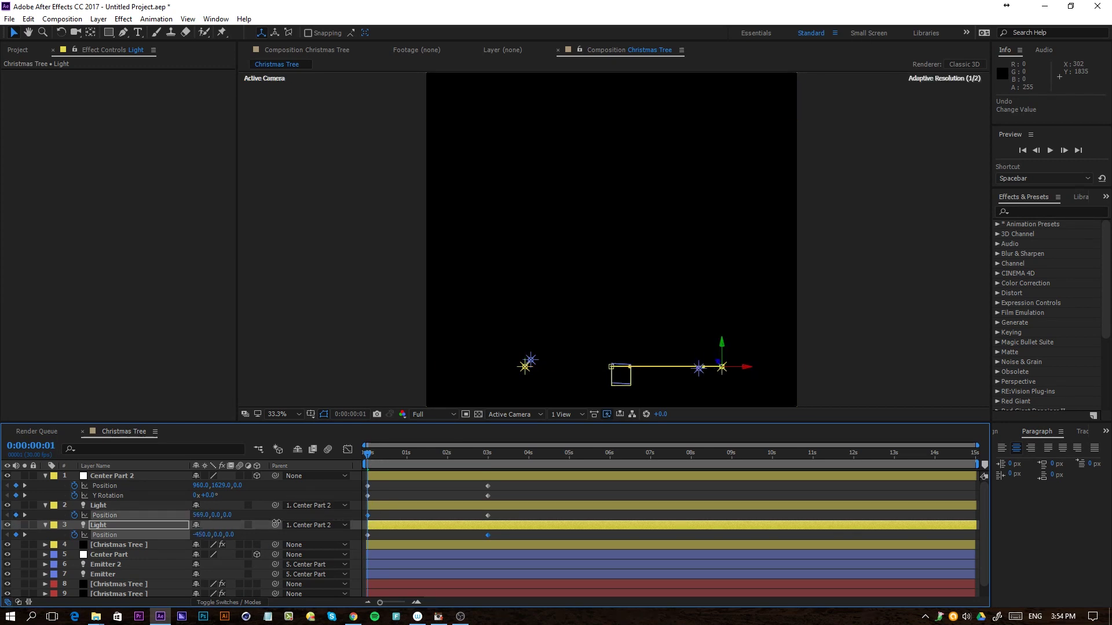
pyautogui.moveTo(202, 515); pyautogui.dragTo(173, 537)
pyautogui.press('space')
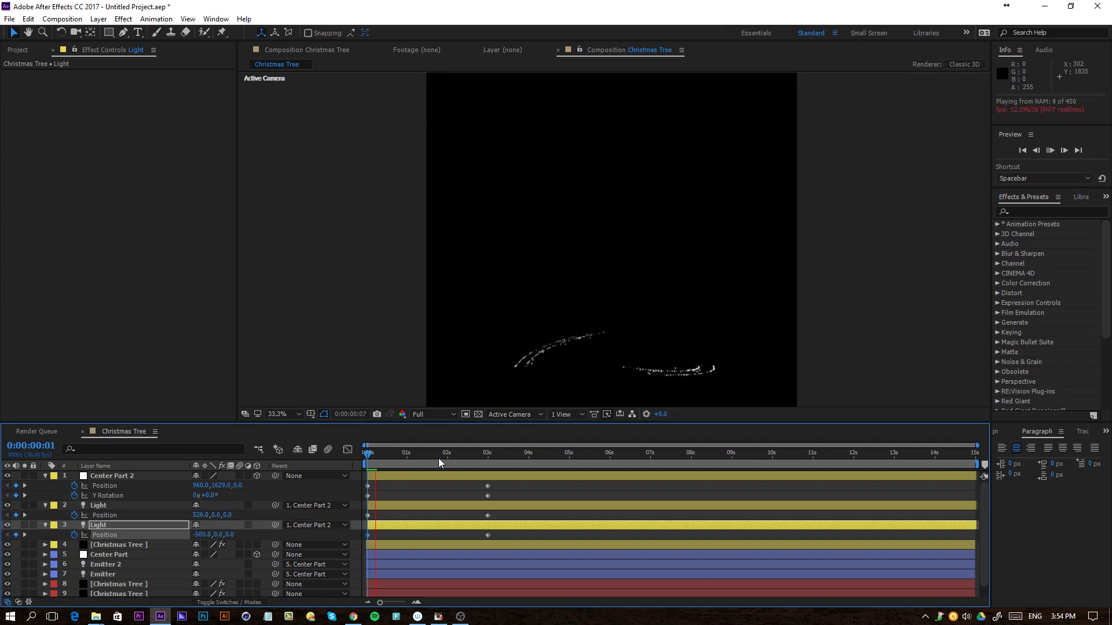
pyautogui.moveTo(395, 454); pyautogui.dragTo(412, 453)
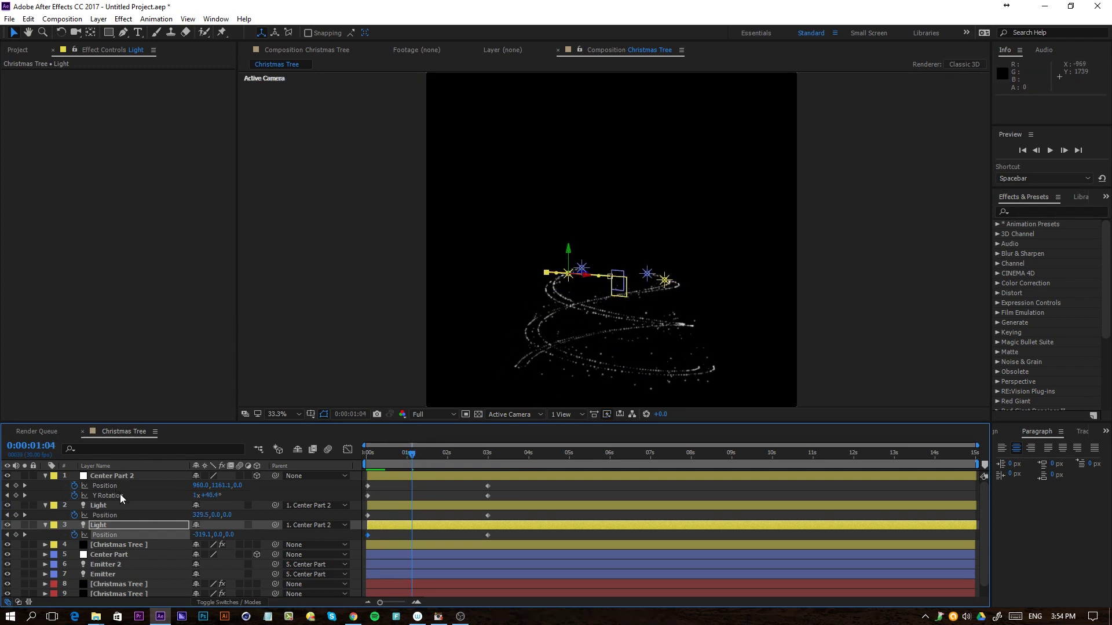
# Set Particles/sec to 5000 on the yellow Christmas Tree layer.
pyautogui.click(128, 544)
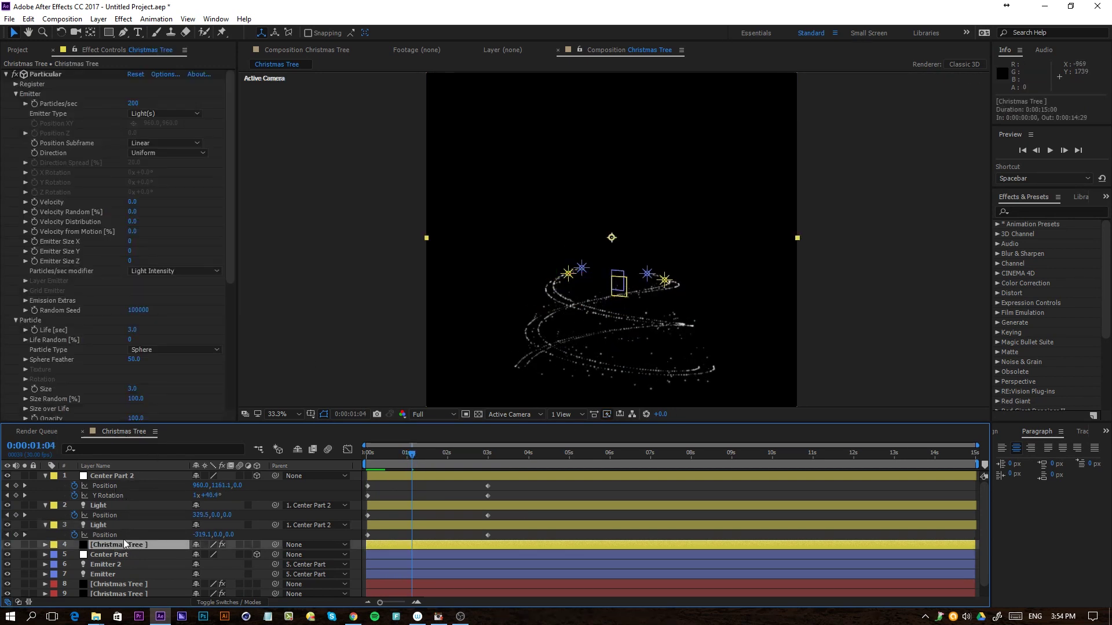
pyautogui.moveTo(132, 103); pyautogui.dragTo(305, 121)
pyautogui.click(137, 104)
pyautogui.write('5000')
pyautogui.press('Return')
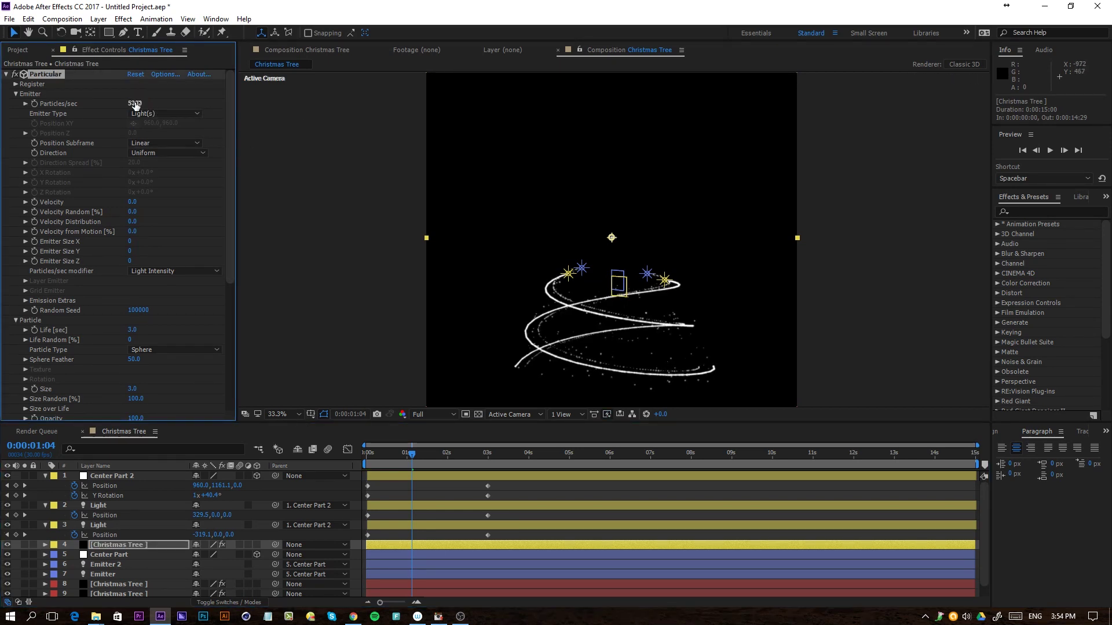
# Set the yellow layer's Position Subframe to 10x Linear and its particle Size to 1.
pyautogui.click(159, 143)
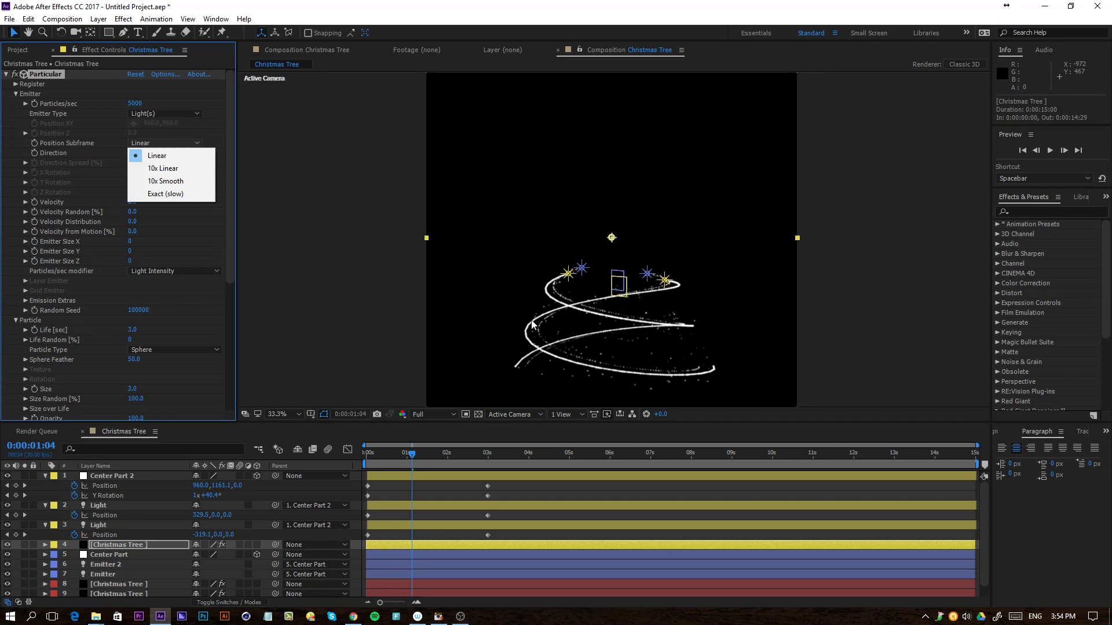
pyautogui.click(162, 168)
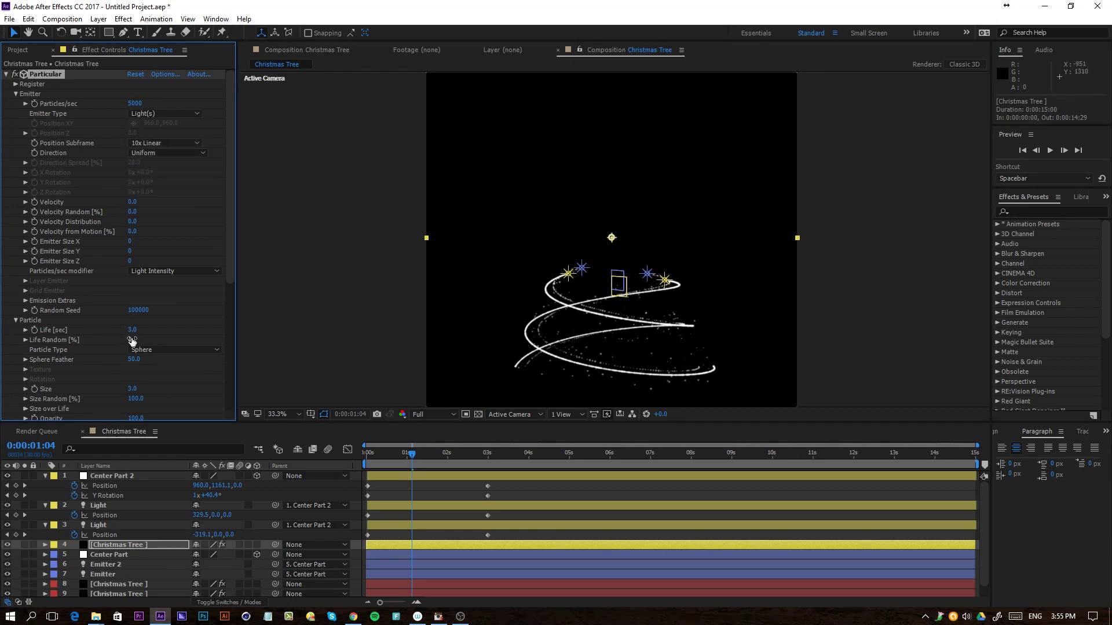
pyautogui.click(133, 389)
pyautogui.press('Return')
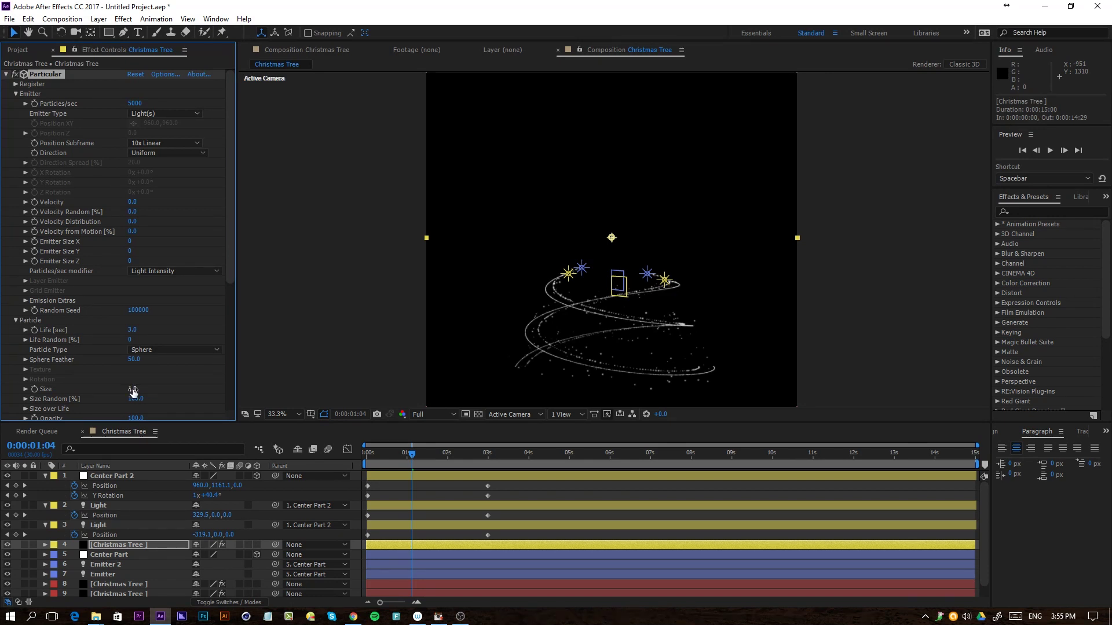
# Set the Turbulence Field's Affect Position to 135 in the yellow Christmas Tree layer's Physics settings.
pyautogui.moveTo(230, 272)
pyautogui.mouseDown()
pyautogui.moveTo(227, 366)
pyautogui.moveTo(230, 354)
pyautogui.moveTo(50, 379)
pyautogui.mouseUp()
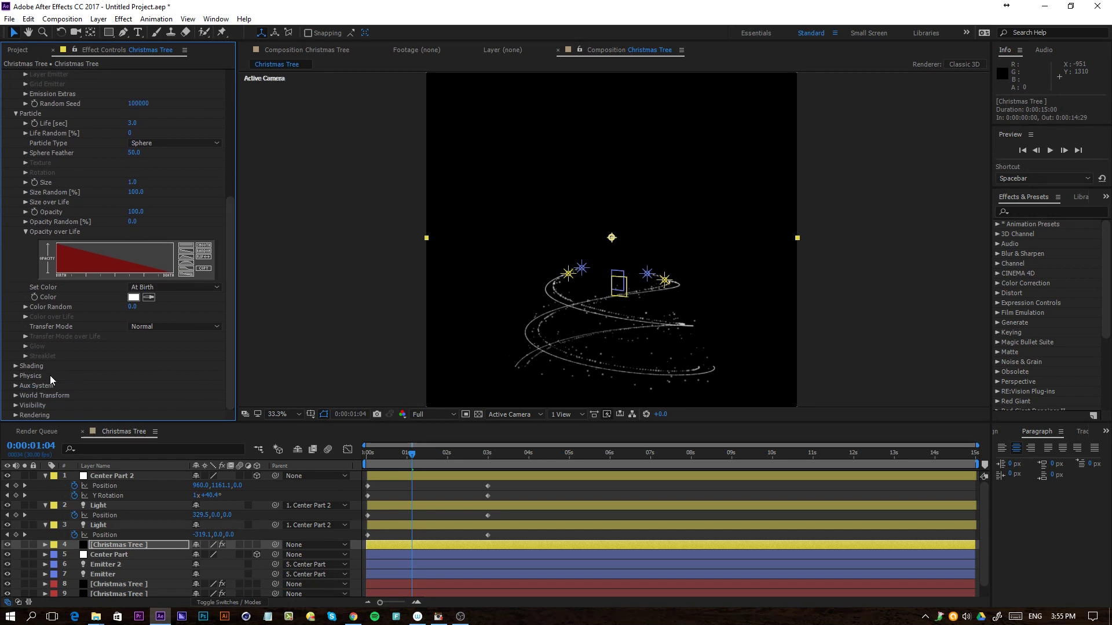
pyautogui.click(16, 376)
pyautogui.scroll(-3, 18, 371)
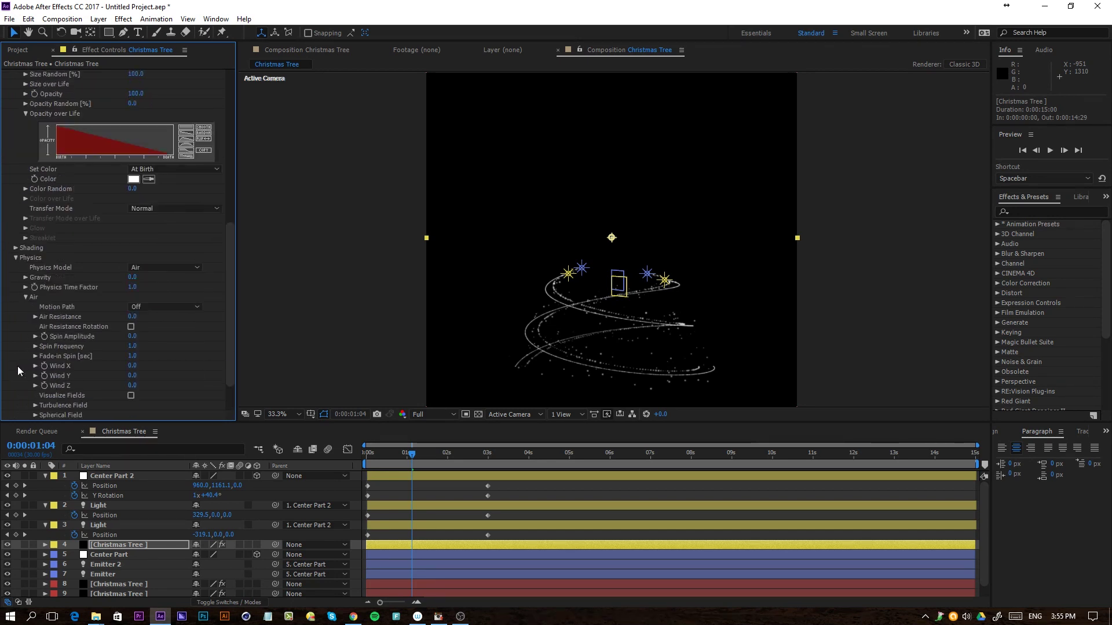
pyautogui.scroll(-2, 17, 371)
pyautogui.click(35, 356)
pyautogui.scroll(-2, 33, 352)
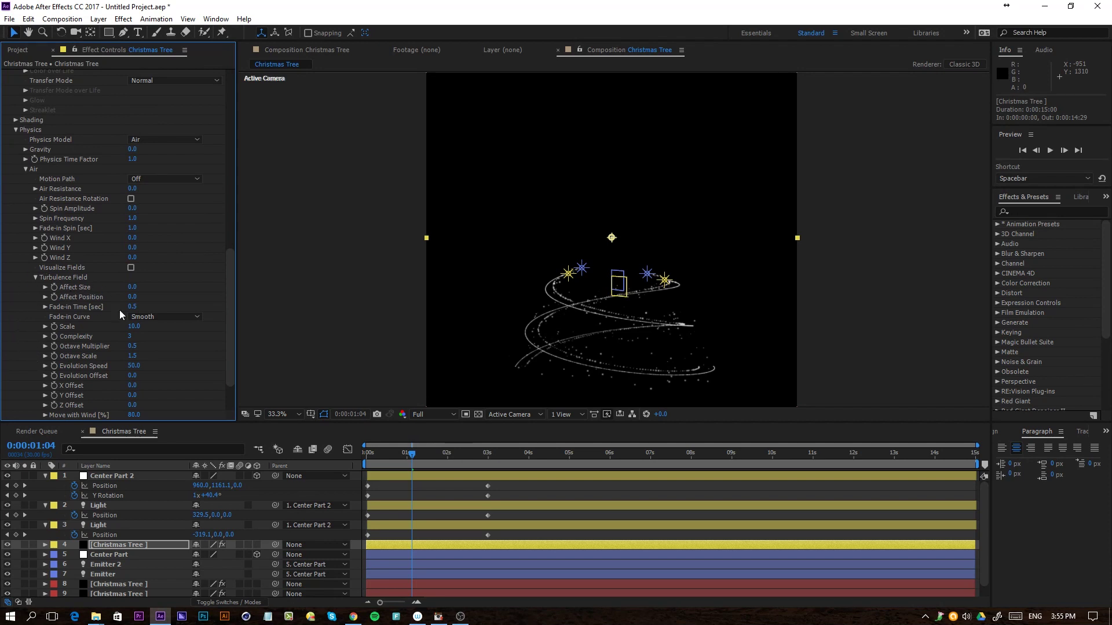
pyautogui.moveTo(131, 296); pyautogui.dragTo(229, 296)
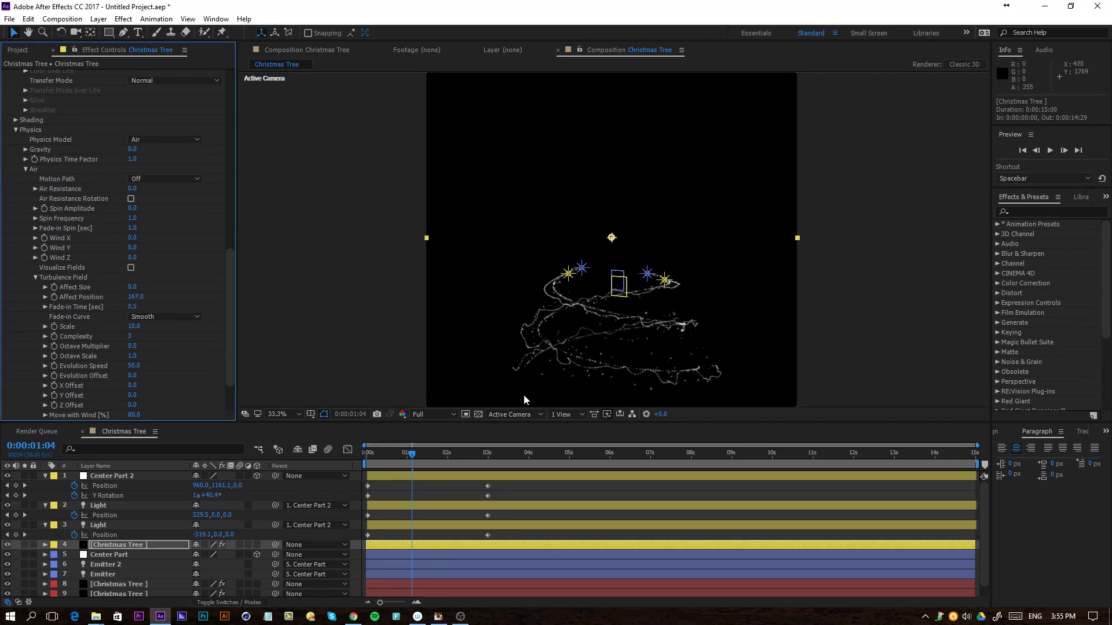
pyautogui.moveTo(132, 296); pyautogui.dragTo(114, 296)
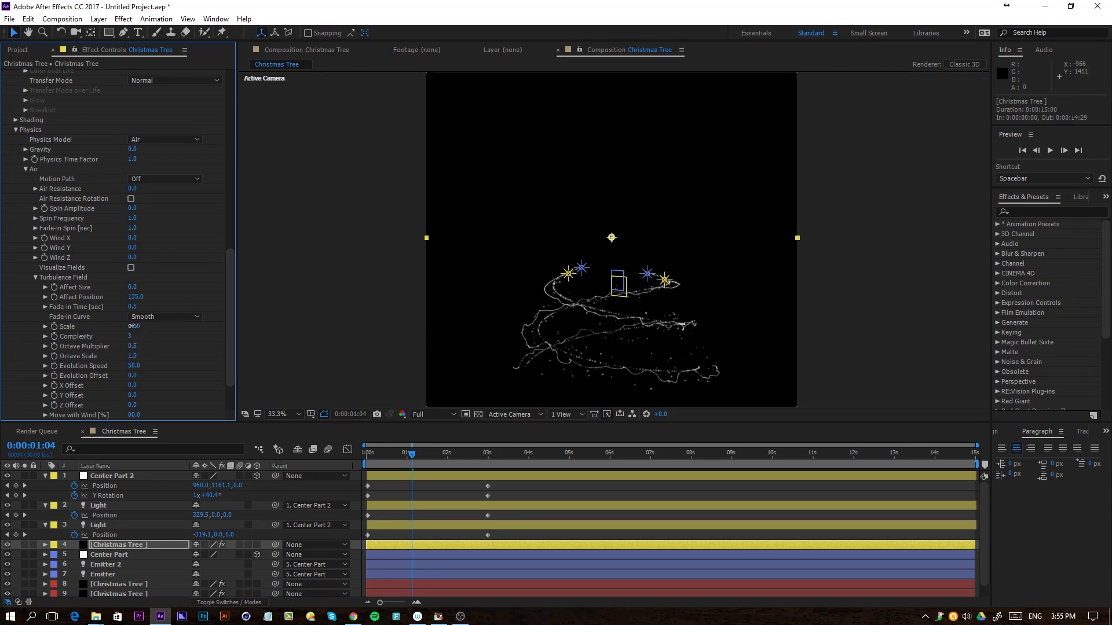
# Set the yellow Christmas Tree layer's Turbulence Field Scale to 6 and preview the spiral up to 0:00:01:24.
pyautogui.moveTo(130, 326); pyautogui.dragTo(119, 339)
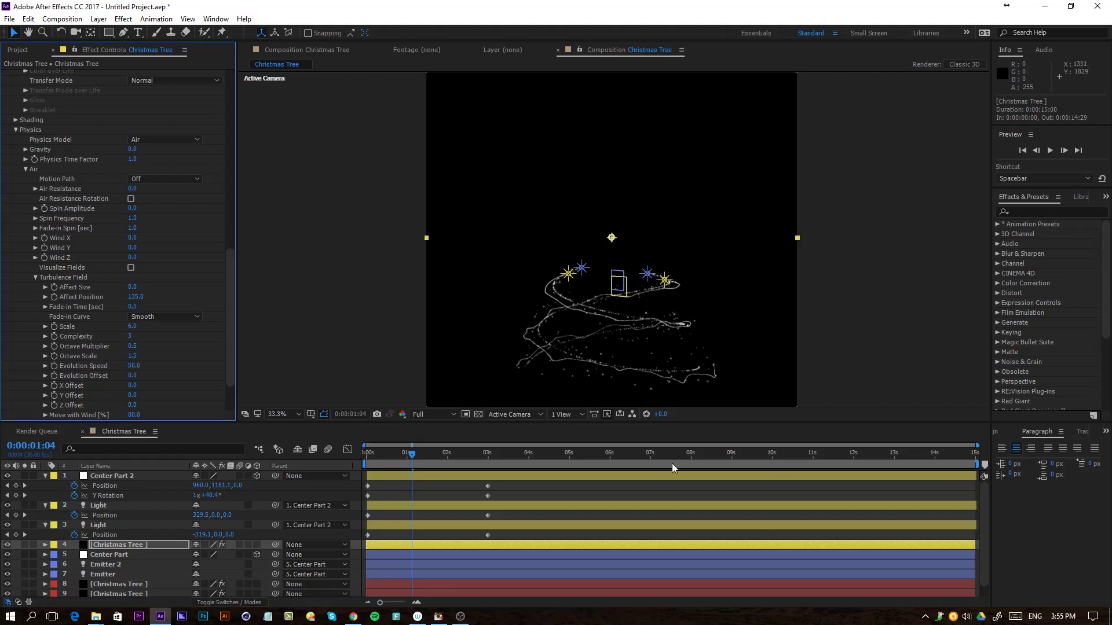
pyautogui.click(651, 500)
pyautogui.press('space')
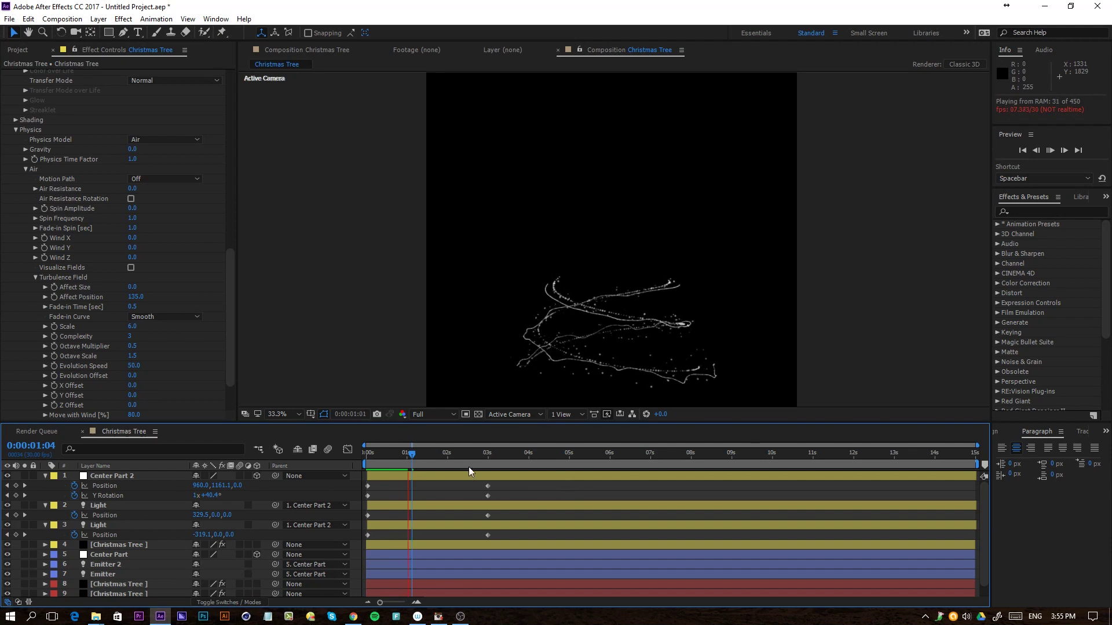
pyautogui.click(440, 454)
# Duplicate Center Part 2, both Lights and the yellow Christmas Tree layer, stack the copies on top and shift them 6 frames later.
pyautogui.click(131, 477)
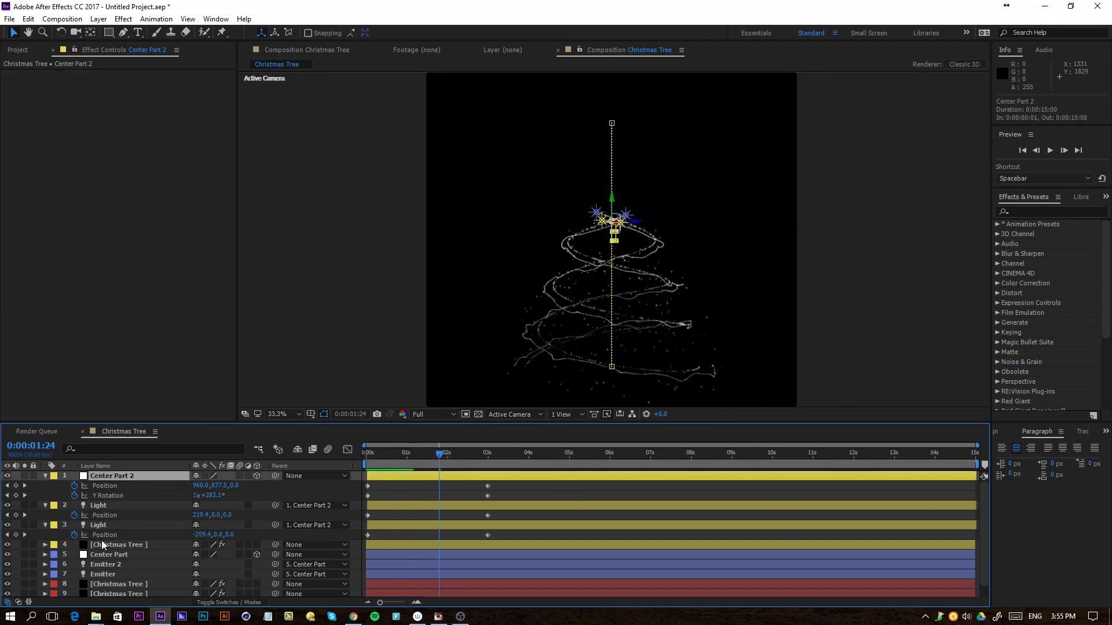
pyautogui.click(105, 547)
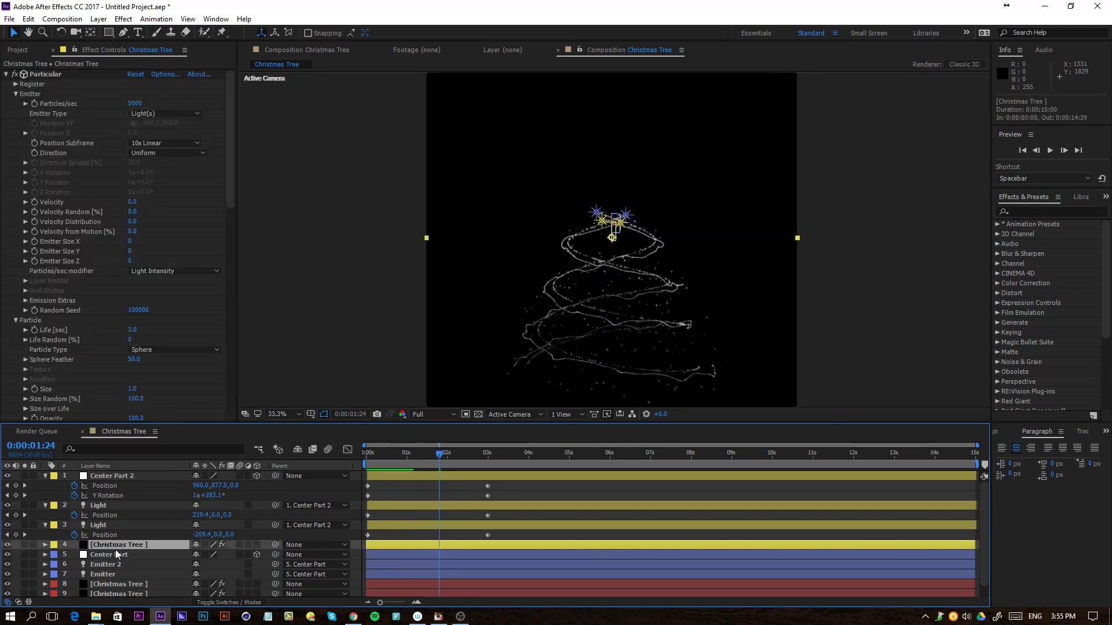
pyautogui.click(109, 476)
pyautogui.keyDown('shift'); pyautogui.click(98, 526); pyautogui.keyUp('shift')
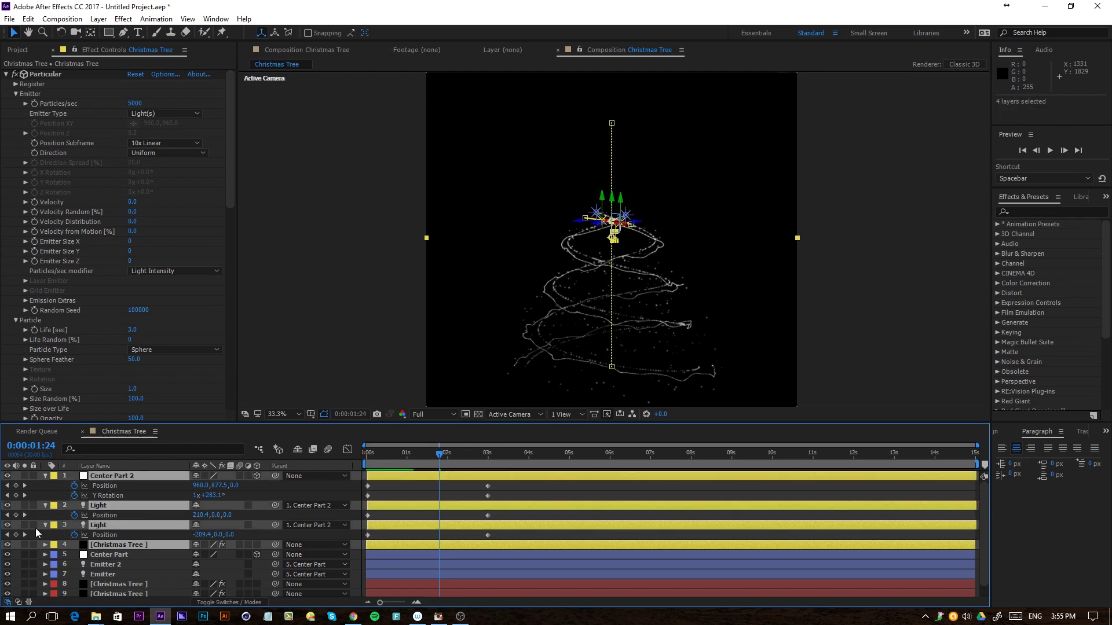
pyautogui.hotkey('ctrl', 'd')
pyautogui.moveTo(119, 515); pyautogui.dragTo(129, 482)
pyautogui.moveTo(407, 477); pyautogui.dragTo(416, 481)
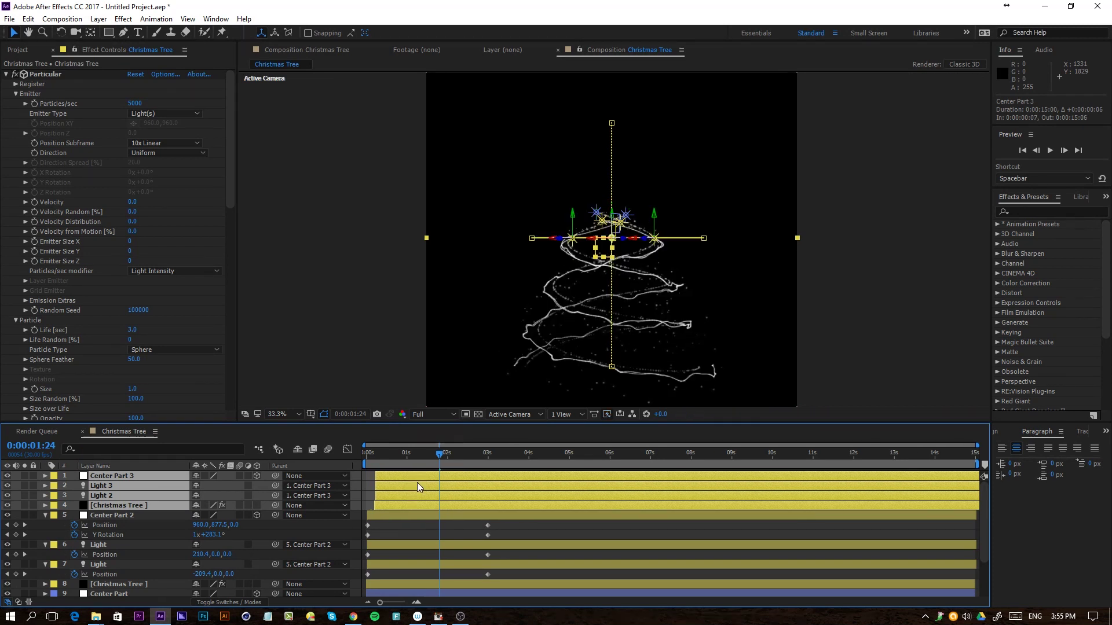
# Preview the animation with the delayed copies of the spiral trails.
pyautogui.click(419, 532)
pyautogui.press('space')
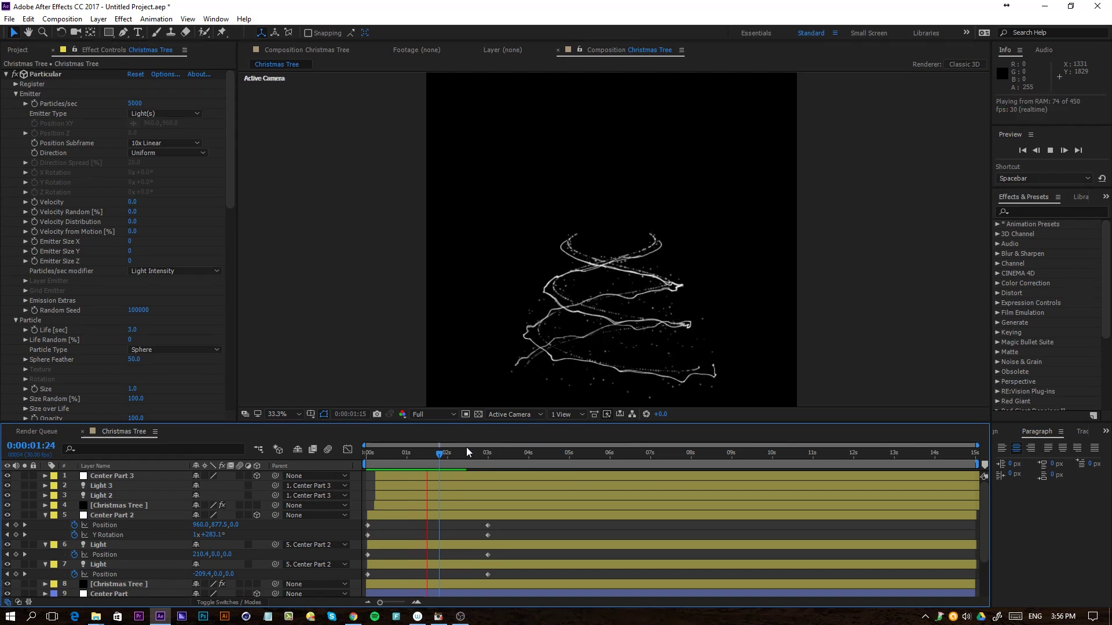
pyautogui.click(499, 455)
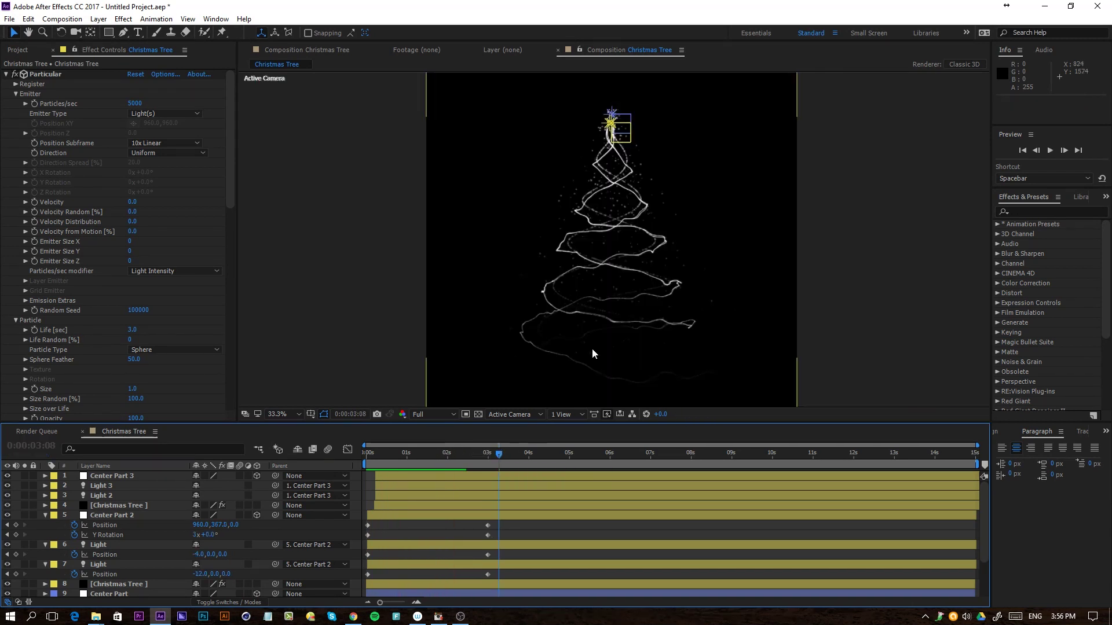
# Keyframe Particles/sec on the duplicated yellow Christmas Tree layer at 5000 on 0:00:03:00 and 0 on 0:00:03:01.
pyautogui.click(487, 454)
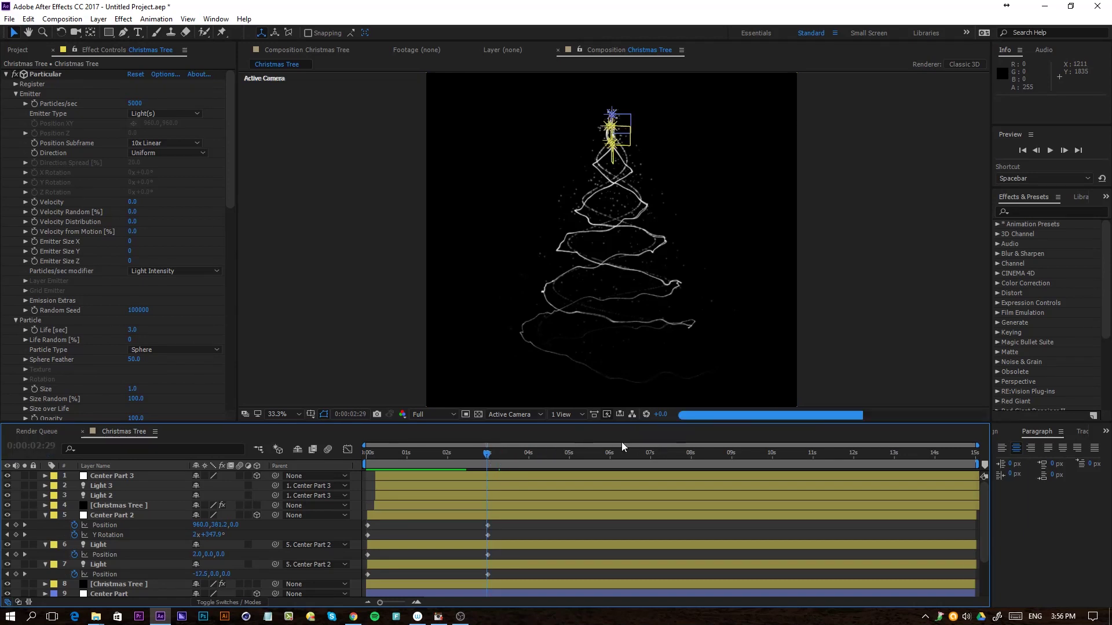
pyautogui.moveTo(489, 453)
pyautogui.mouseDown()
pyautogui.moveTo(523, 454)
pyautogui.moveTo(488, 455)
pyautogui.mouseUp()
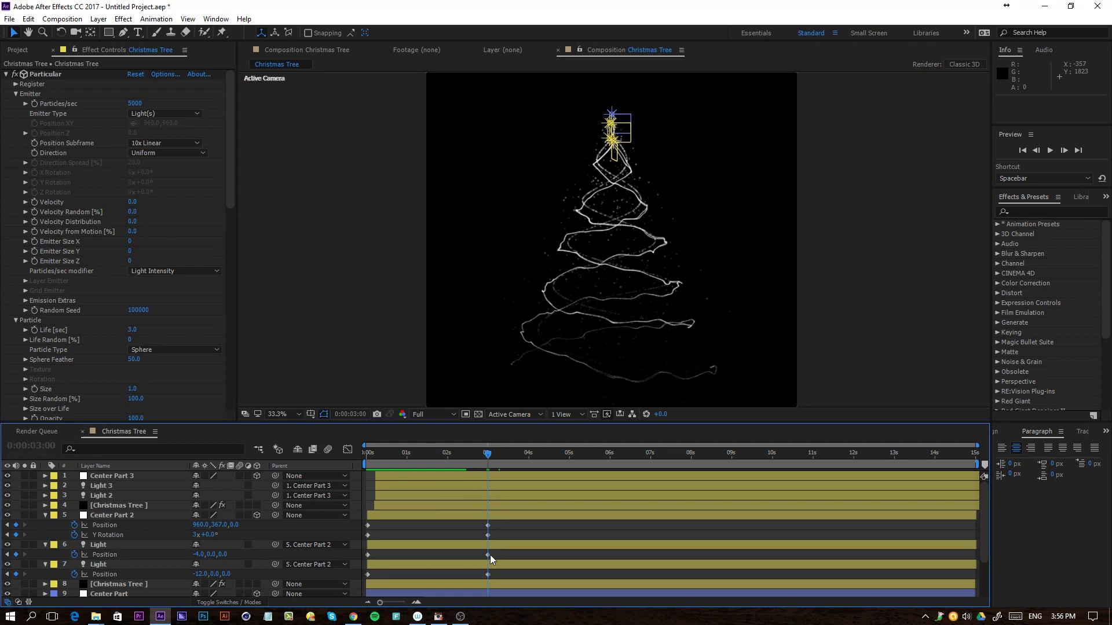
pyautogui.click(109, 506)
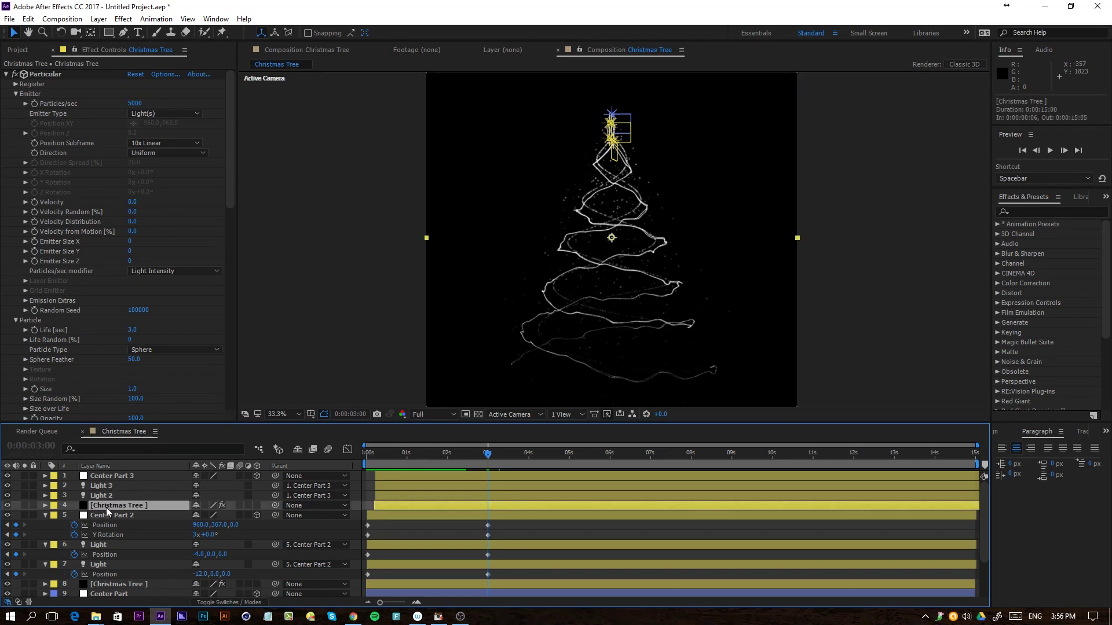
pyautogui.click(36, 102)
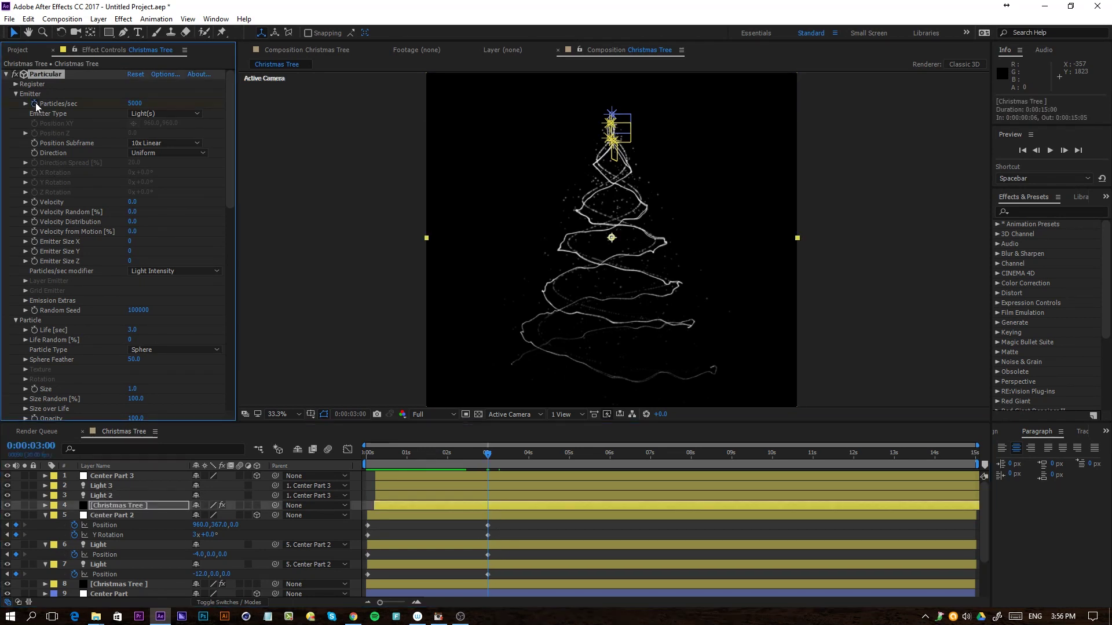
pyautogui.press('pagedown')
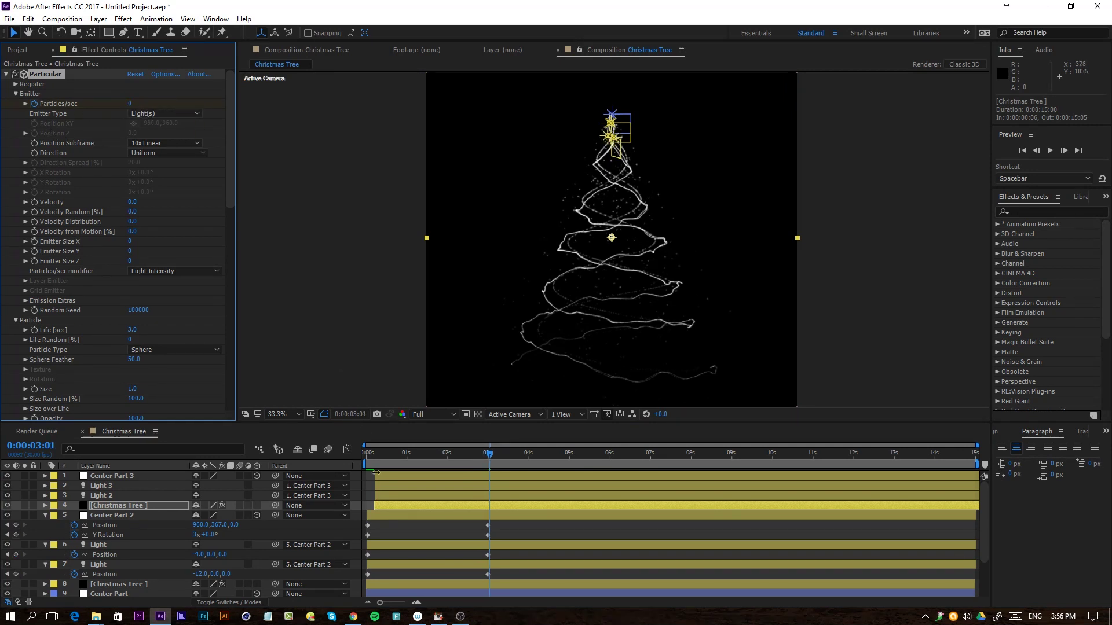
# Keyframe Particles/sec on the original yellow Christmas Tree layer at 5000 on 0:00:03:00 and 0 on 0:00:03:01.
pyautogui.press('u')
pyautogui.scroll(-2, 472, 538)
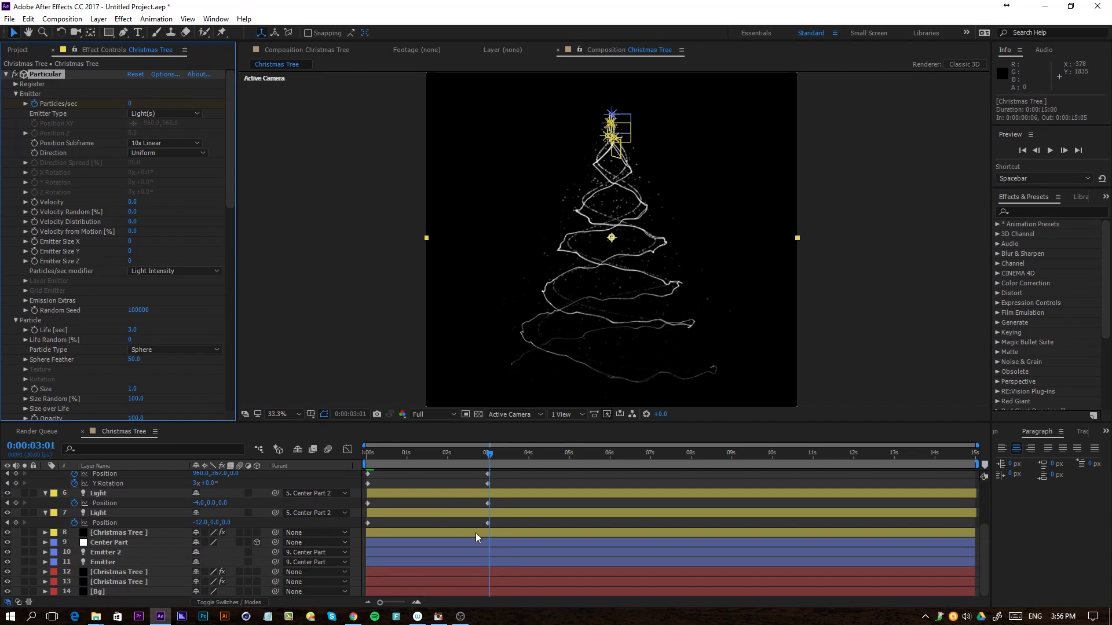
pyautogui.scroll(1, 485, 527)
pyautogui.press('u')
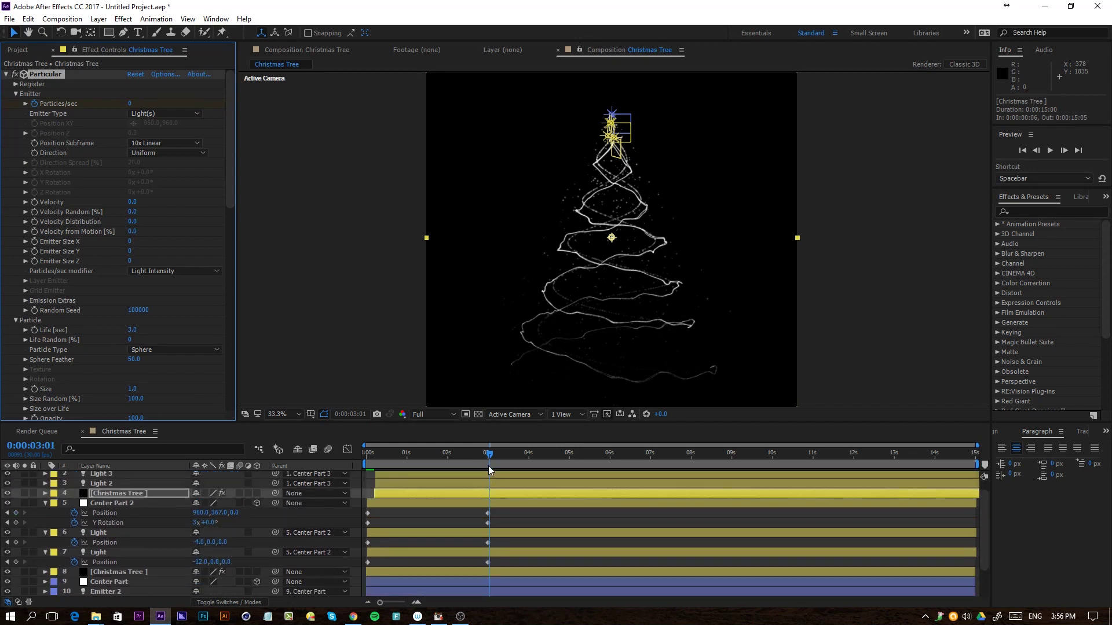
pyautogui.click(124, 572)
pyautogui.scroll(-2, 124, 572)
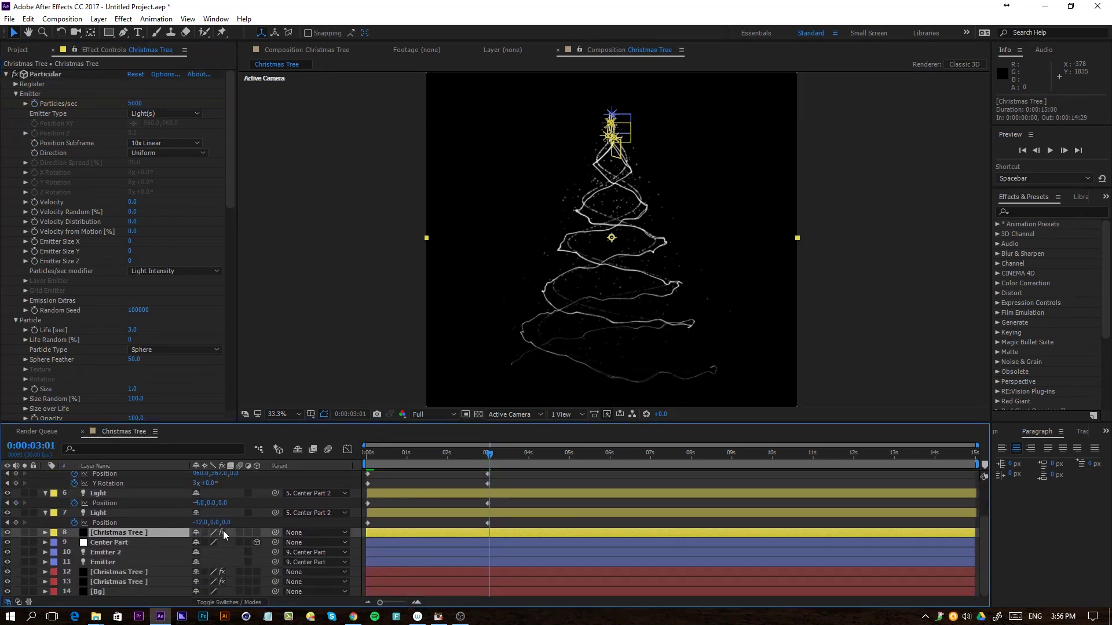
pyautogui.press('j')
pyautogui.click(115, 105)
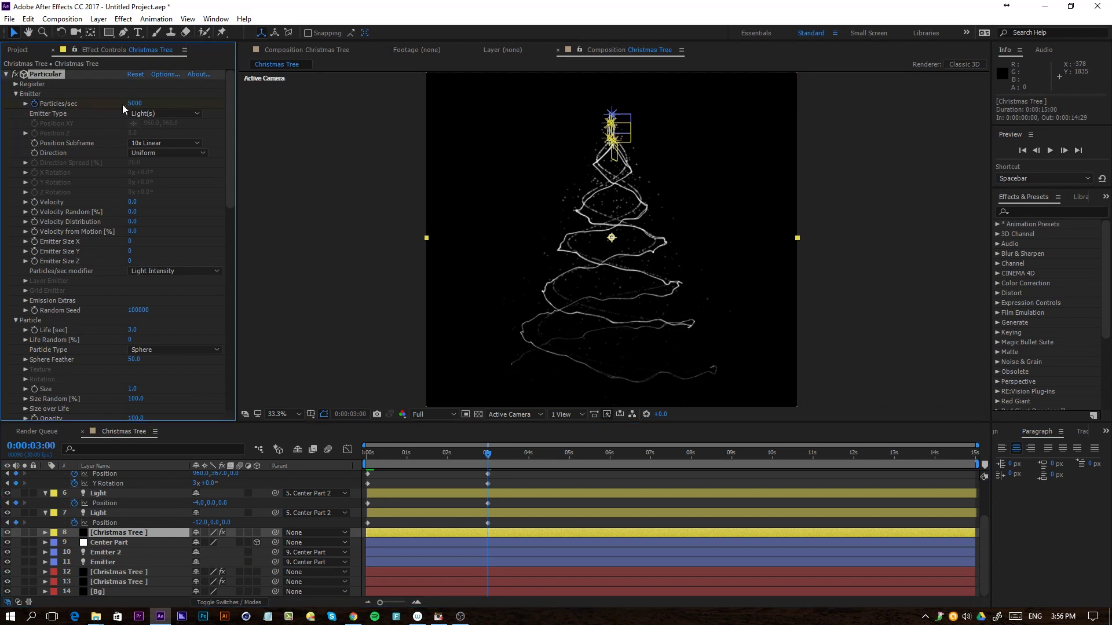
pyautogui.moveTo(134, 104); pyautogui.dragTo(87, 104)
pyautogui.press('pagedown')
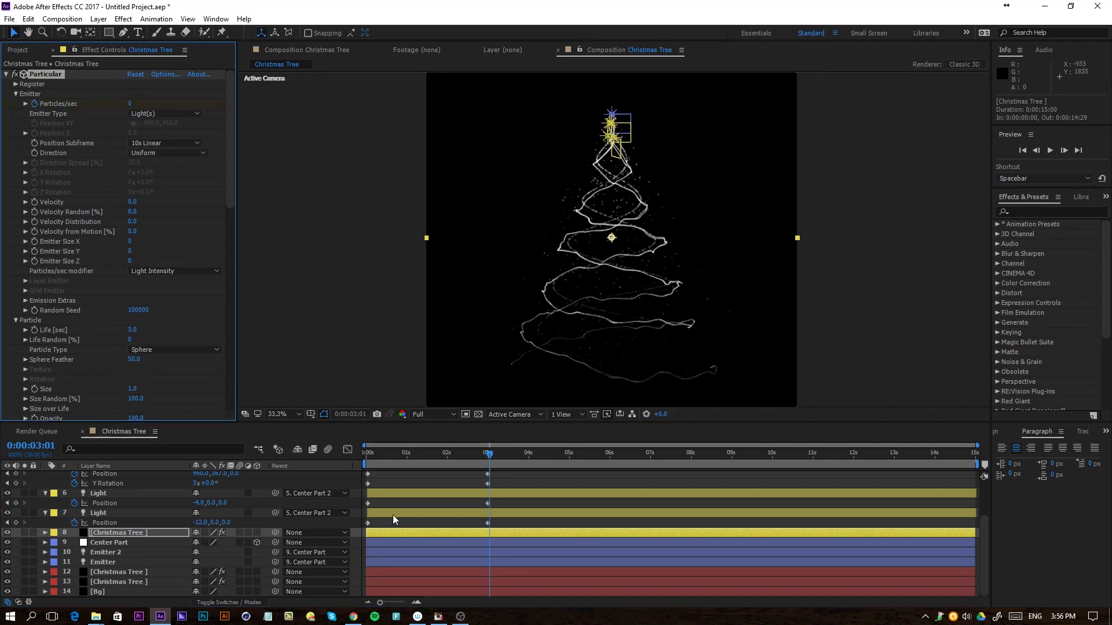
# Keyframe Particles/sec on the upper red Christmas Tree layer at 200 on 0:00:03:00 and 0 one frame later, and reveal its keyframes.
pyautogui.click(120, 572)
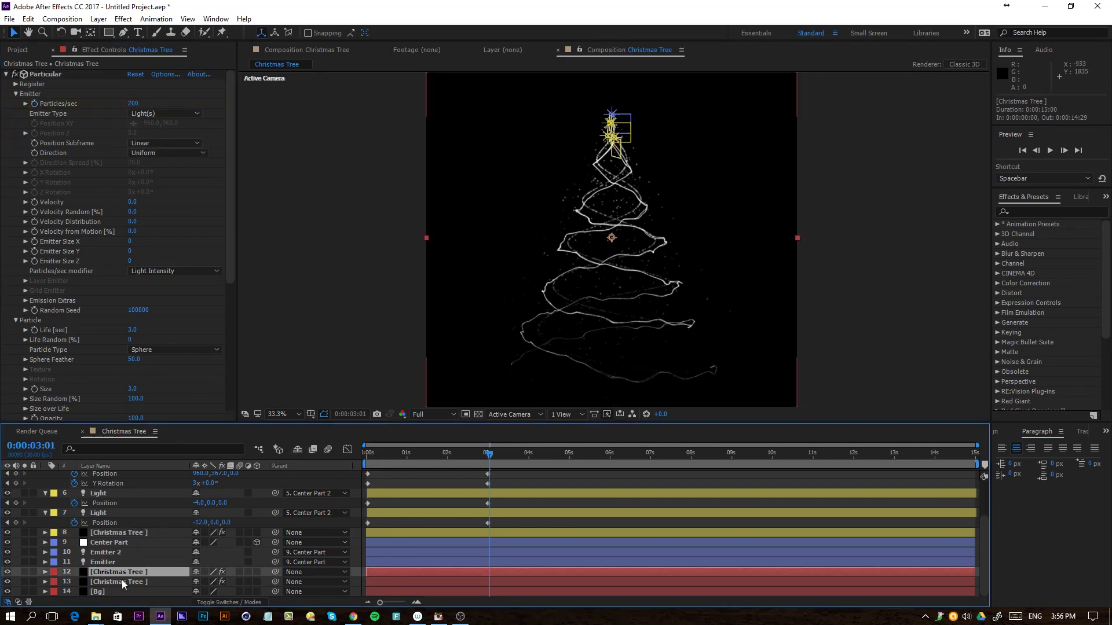
pyautogui.press('pageup')
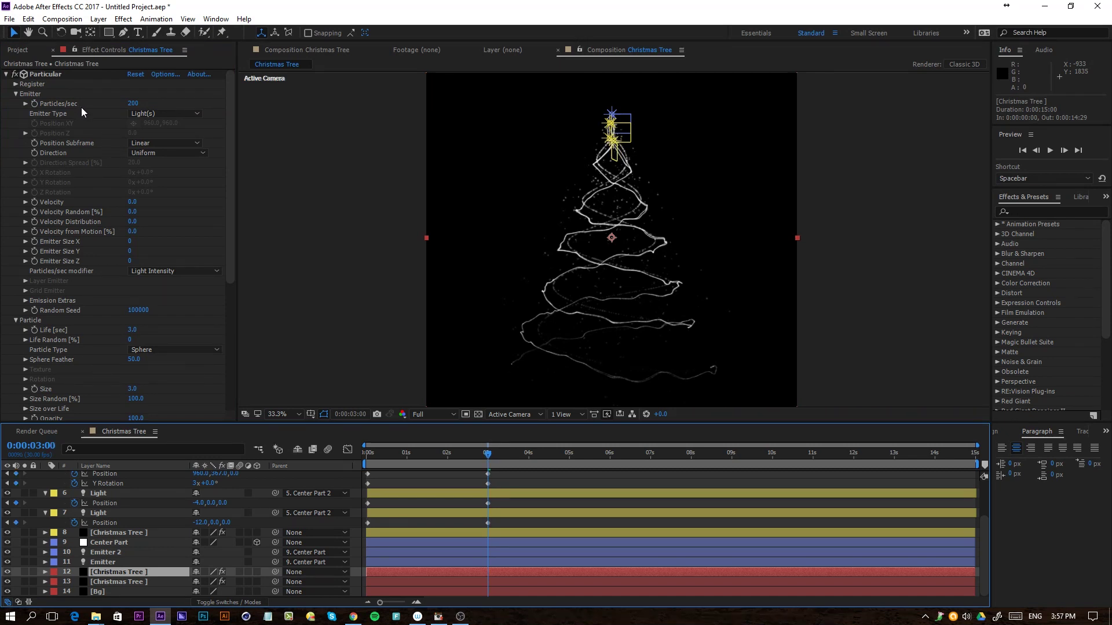
pyautogui.click(35, 103)
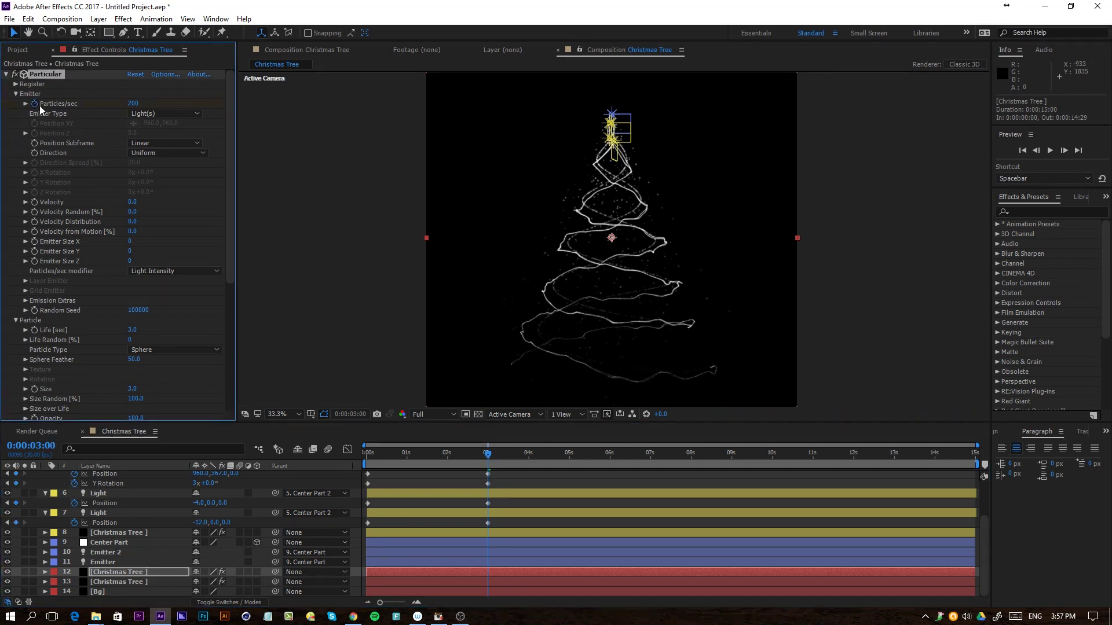
pyautogui.press('pagedown')
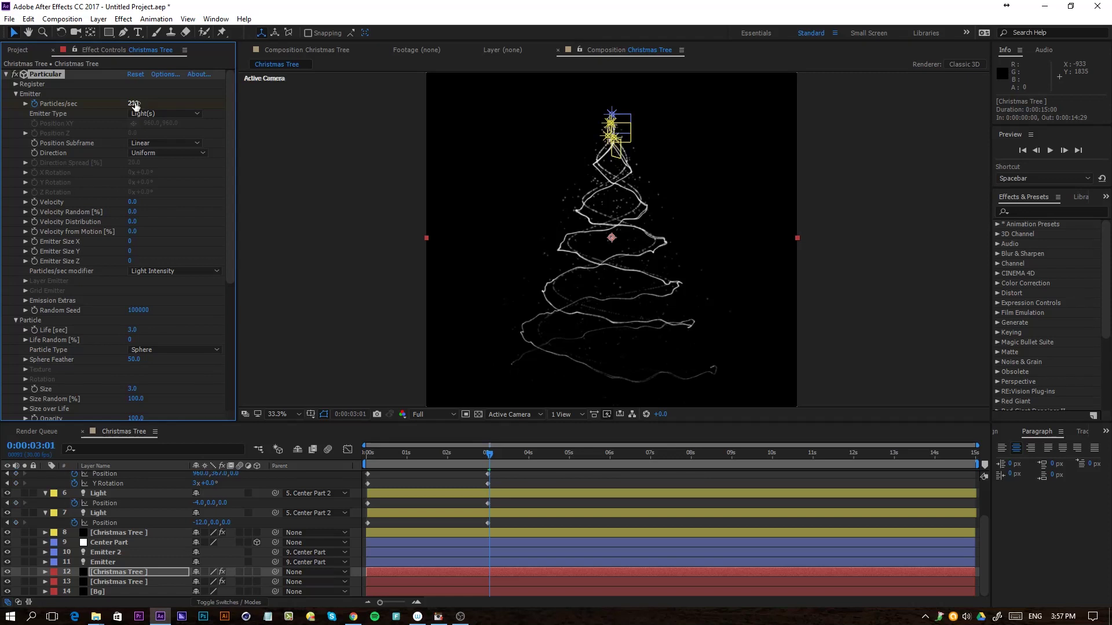
pyautogui.click(133, 104)
pyautogui.write('0')
pyautogui.press('Return')
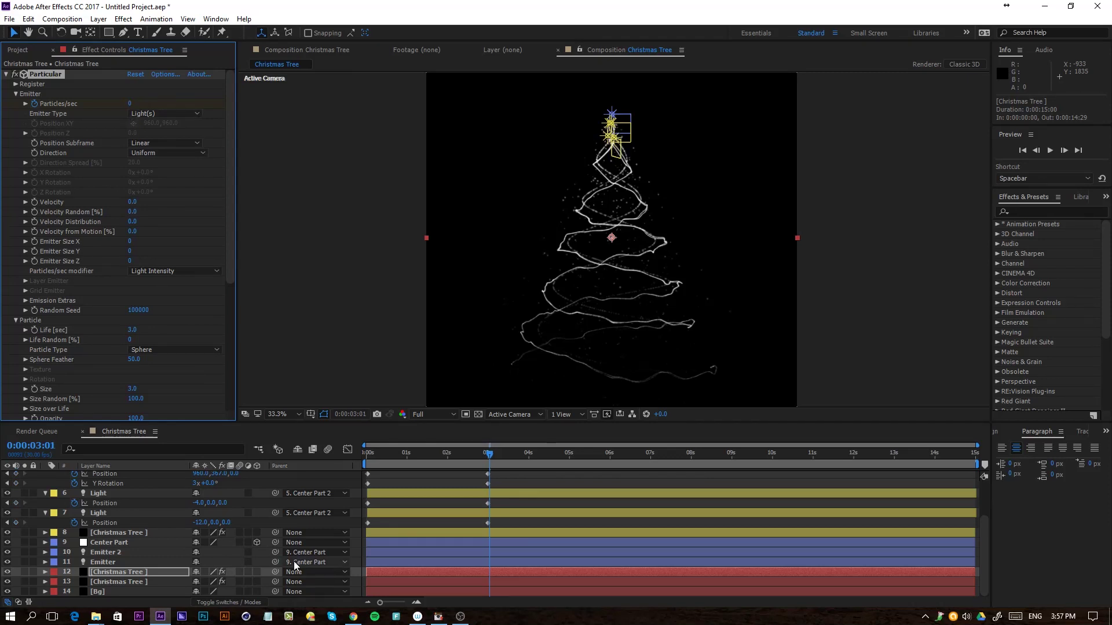
pyautogui.press('u')
pyautogui.press('=')
pyautogui.press('=')
pyautogui.press('=')
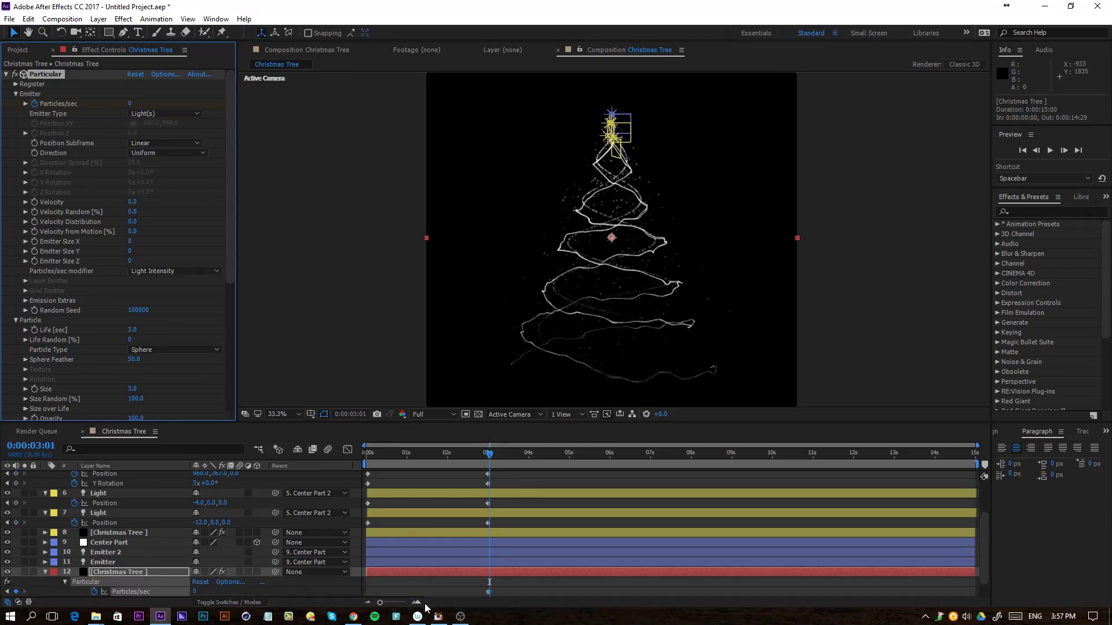
pyautogui.scroll(-1, 534, 577)
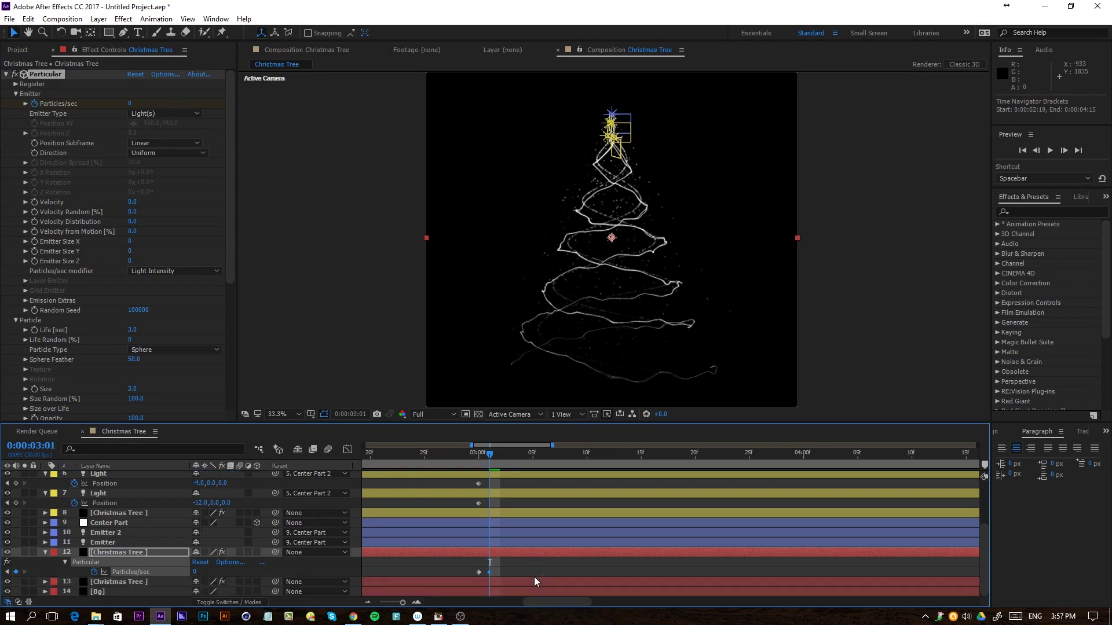
# Keyframe Particles/sec on the lower red Christmas Tree layer at 100 on 0:00:03:00 and 0 on 0:00:03:01.
pyautogui.click(150, 580)
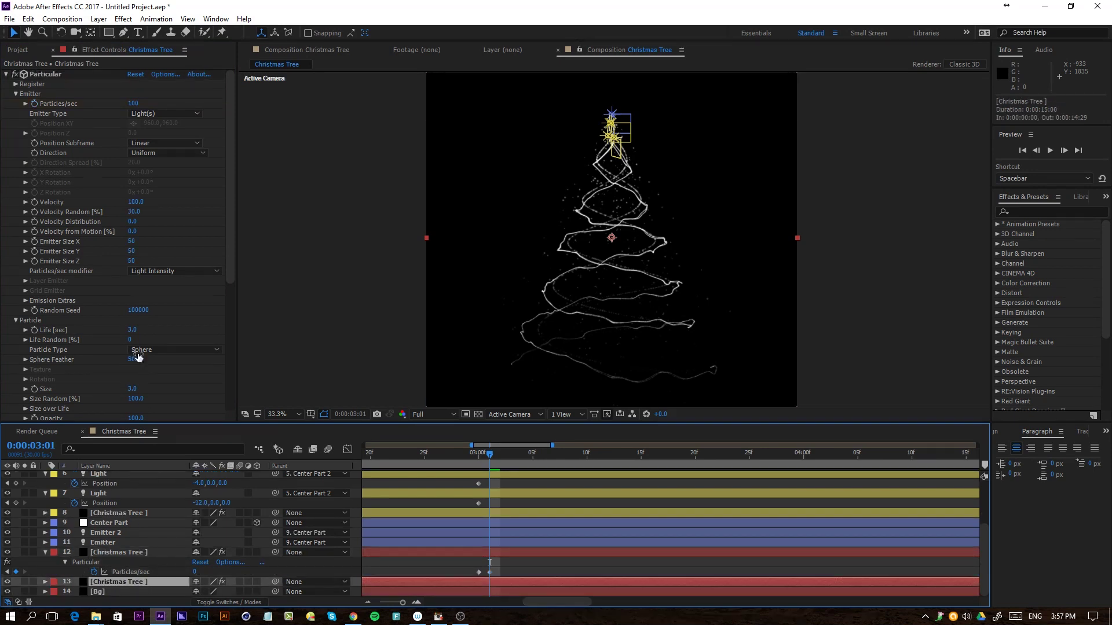
pyautogui.press('pageup')
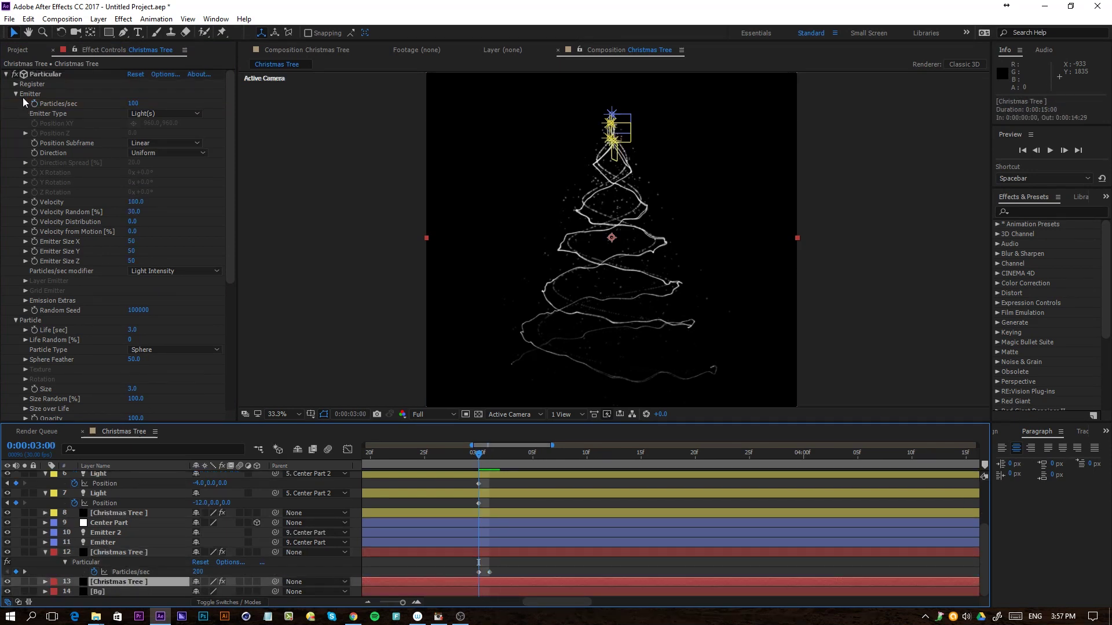
pyautogui.click(35, 103)
pyautogui.click(133, 103)
pyautogui.write('0')
pyautogui.press('Return')
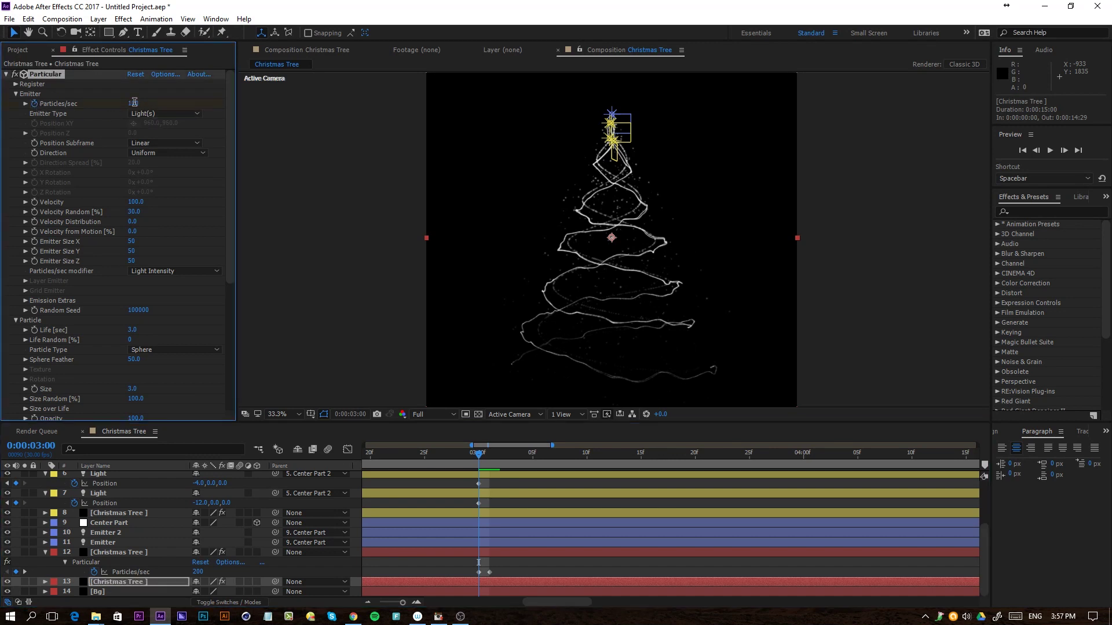
pyautogui.press('pagedown')
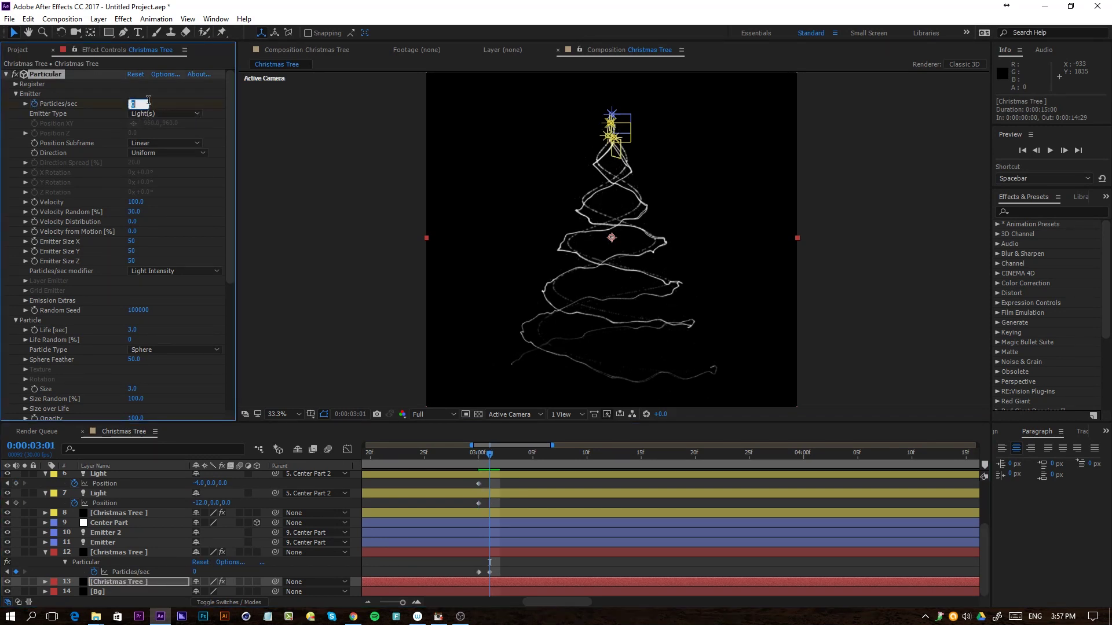
pyautogui.press('pageup')
pyautogui.click(132, 103)
pyautogui.write('100')
pyautogui.press('Return')
pyautogui.press('pagedown')
pyautogui.click(133, 104)
pyautogui.write('0')
pyautogui.press('Return')
# Preview the animation and check the finished tree at 0:00:03:09.
pyautogui.click(532, 572)
pyautogui.press('pagedown')
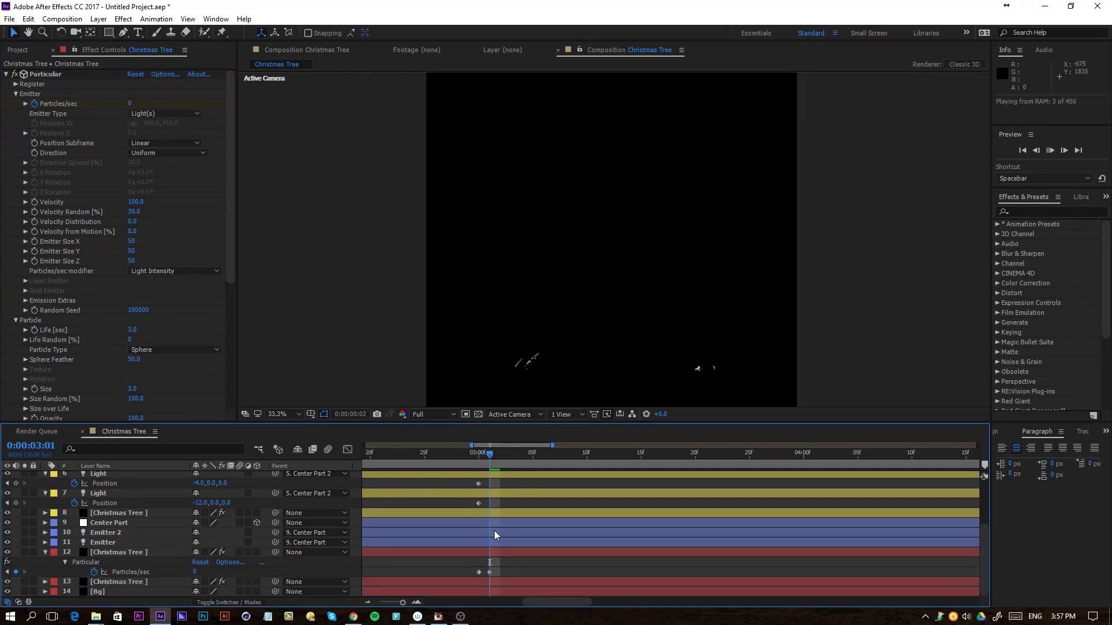
pyautogui.moveTo(498, 457); pyautogui.dragTo(573, 471)
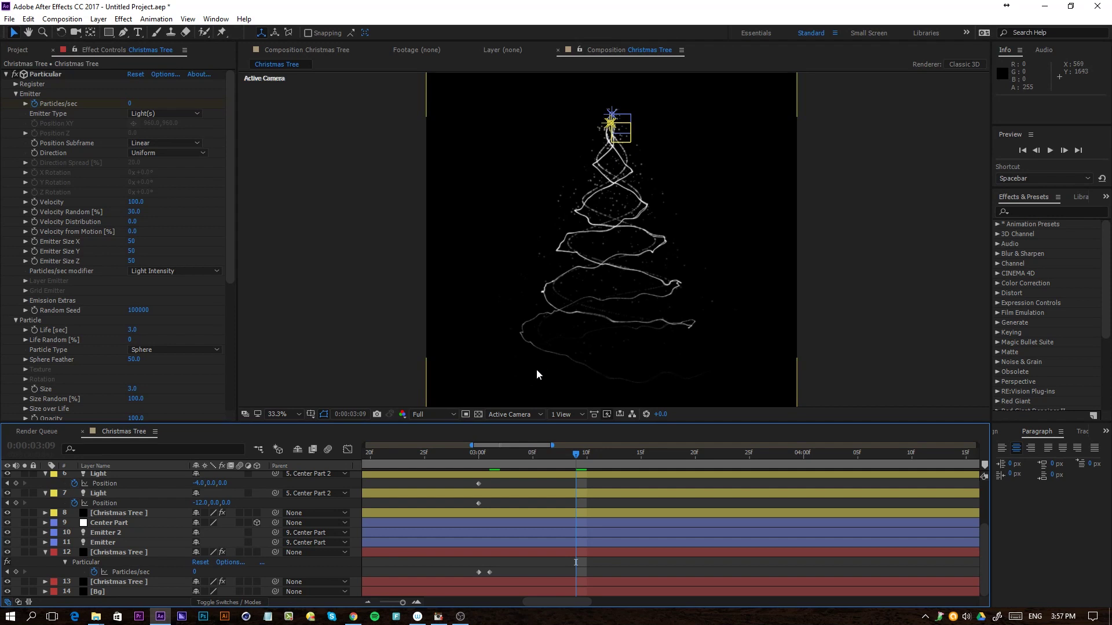
pyautogui.click(537, 371)
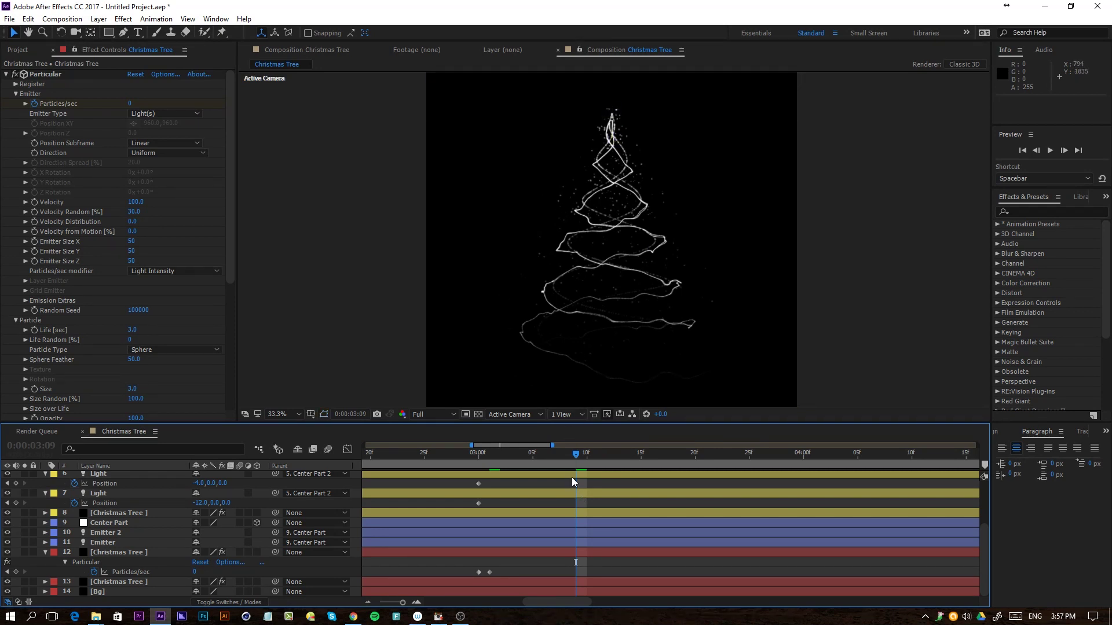
# Add an adjustment layer on top of the layer stack and switch the project color depth to 16 bpc.
pyautogui.click(98, 19)
pyautogui.moveTo(130, 35)
pyautogui.click(252, 110)
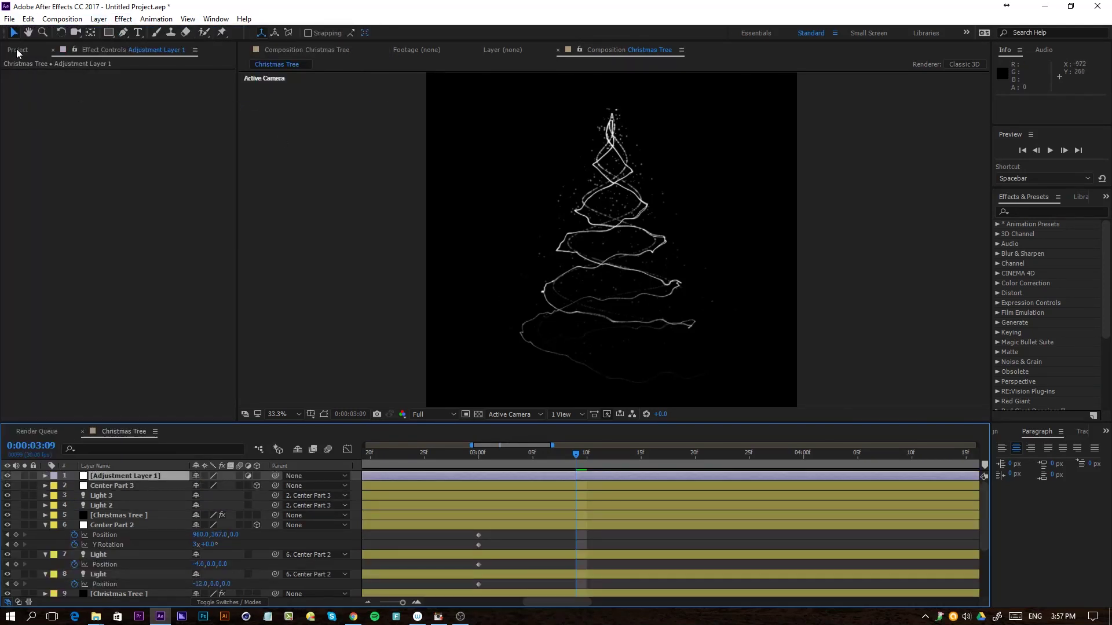
pyautogui.click(18, 50)
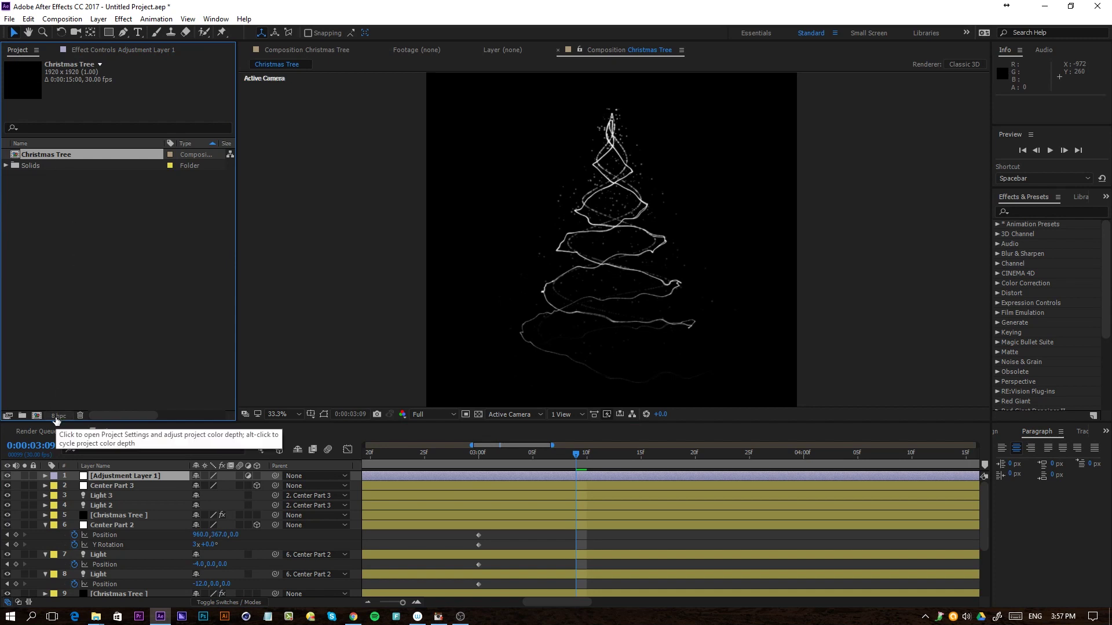
pyautogui.keyDown('alt'); pyautogui.click(56, 416); pyautogui.keyUp('alt')
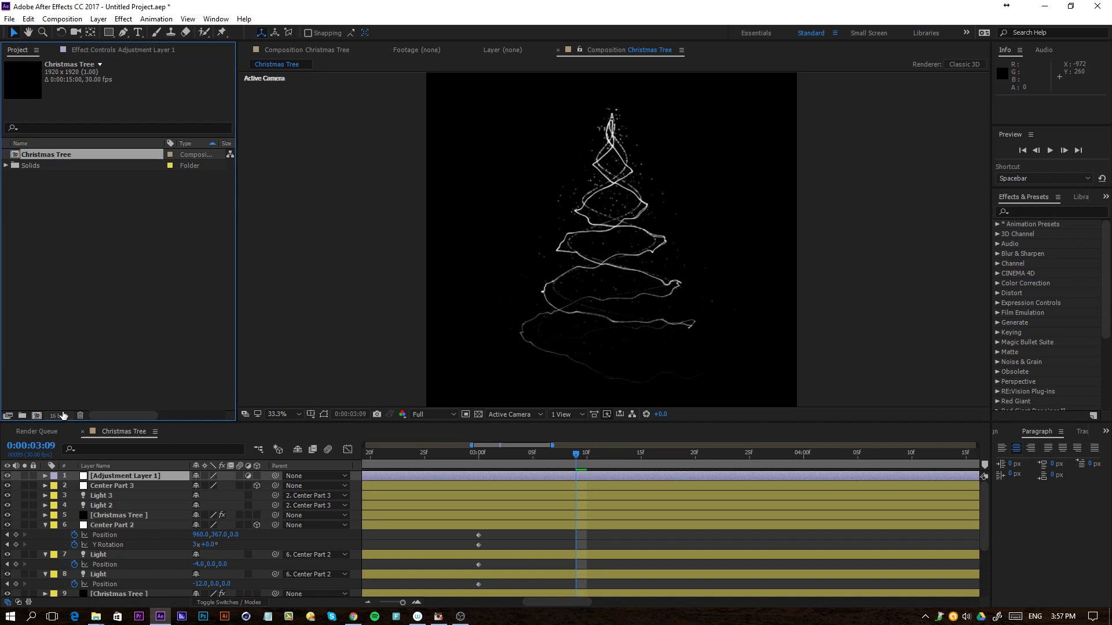
# Apply a Glow effect to the adjustment layer and set its Glow Intensity to 0.1.
pyautogui.click(120, 51)
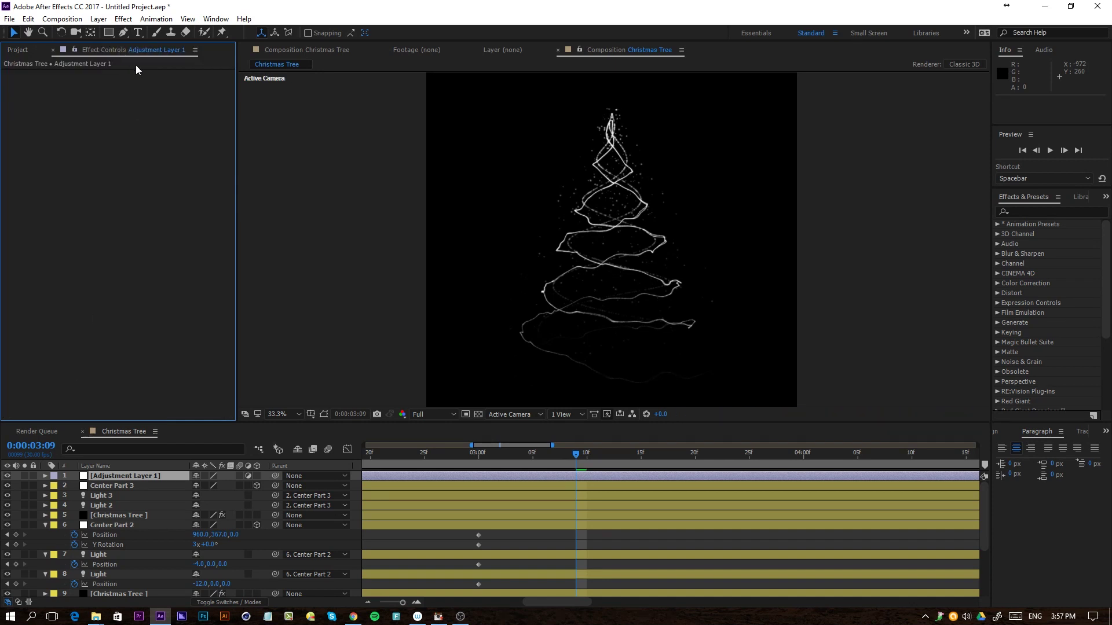
pyautogui.click(124, 24)
pyautogui.moveTo(116, 354)
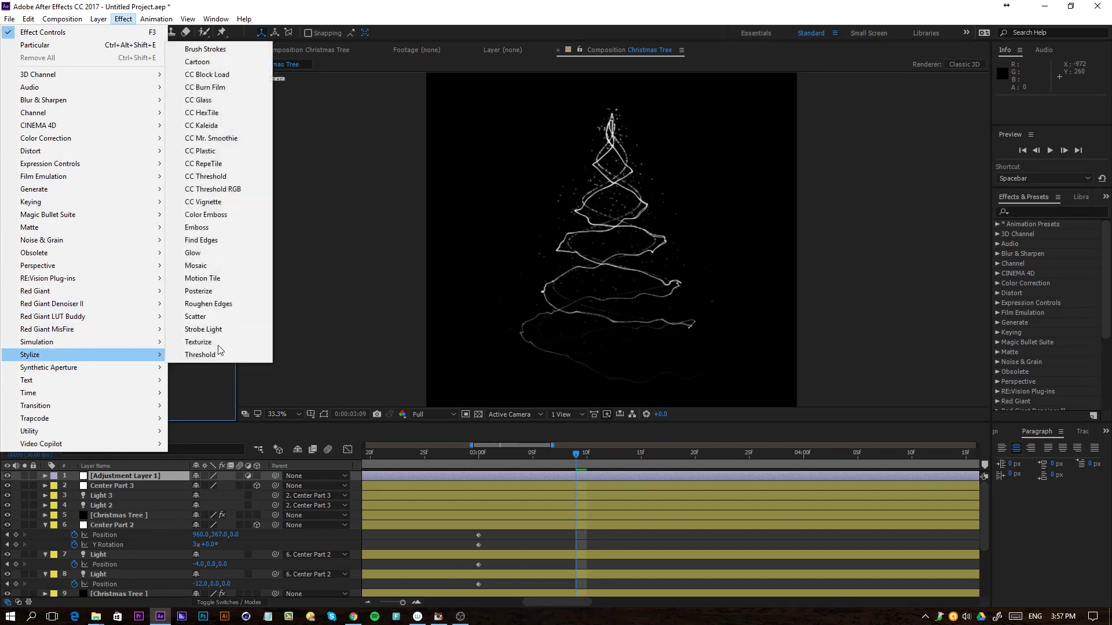
pyautogui.click(215, 255)
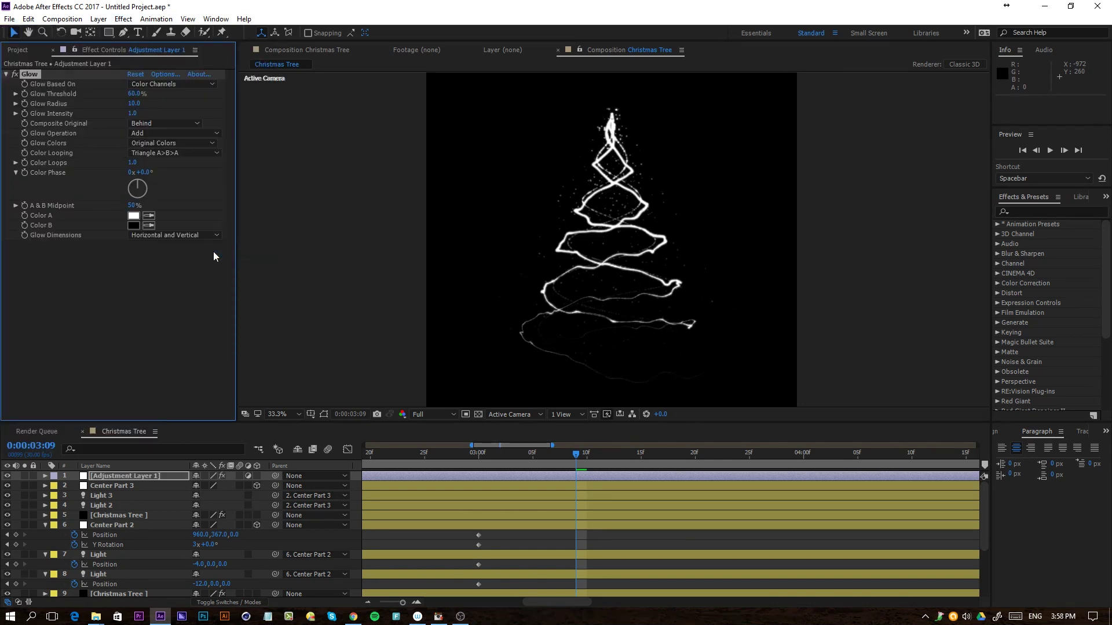
pyautogui.moveTo(115, 114); pyautogui.dragTo(84, 115)
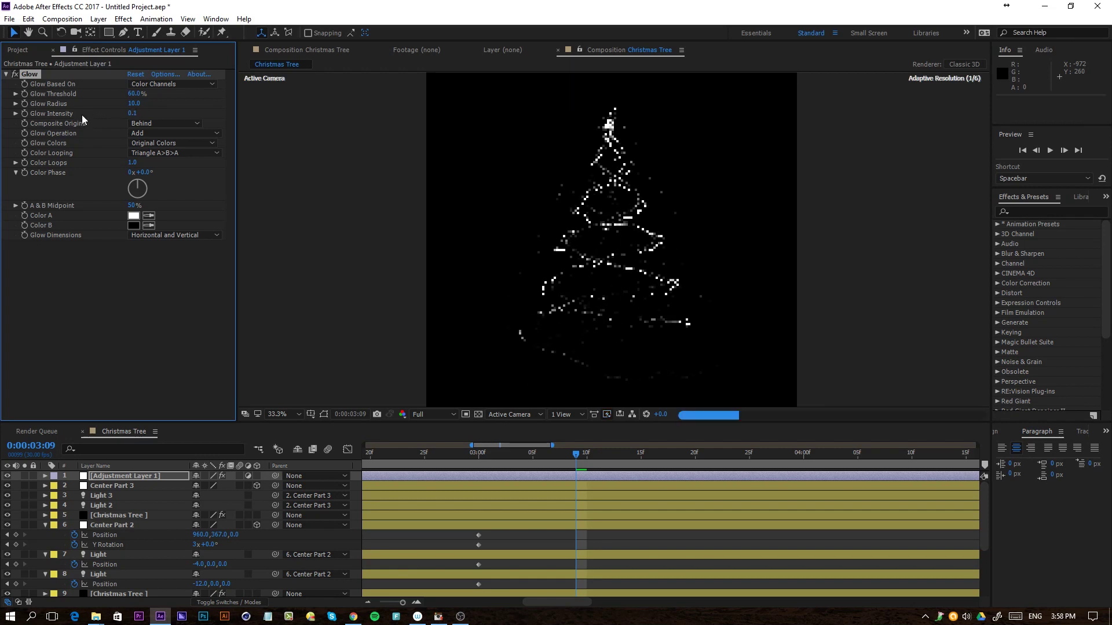
# Duplicate the Glow effect on the adjustment layer and set the copy's Glow Radius to 100.
pyautogui.hotkey('ctrl', 'd')
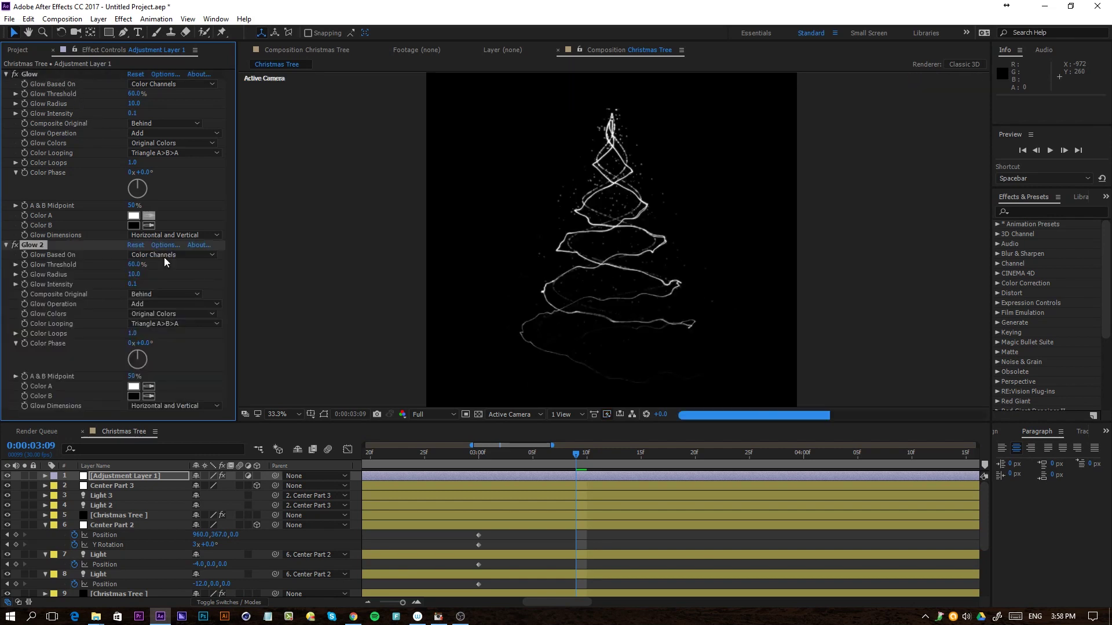
pyautogui.click(135, 275)
pyautogui.write('100')
pyautogui.press('Return')
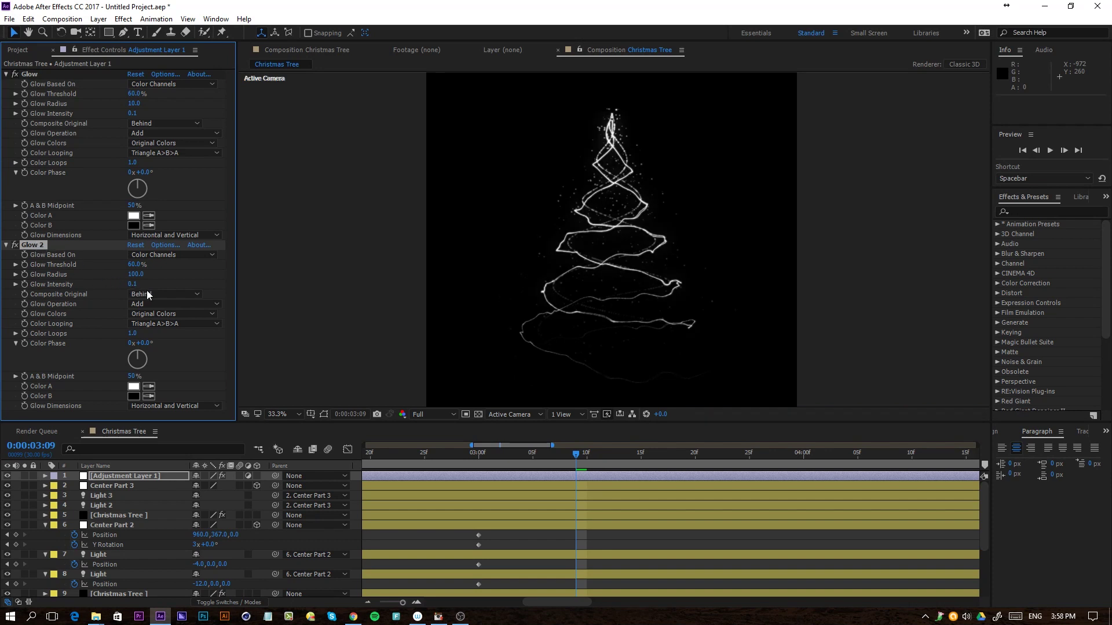
# Duplicate Glow 2 and set the third glow's Glow Radius to 500 and Glow Intensity to 0.2.
pyautogui.hotkey('ctrl', 'd')
pyautogui.click(133, 285)
pyautogui.press('Return')
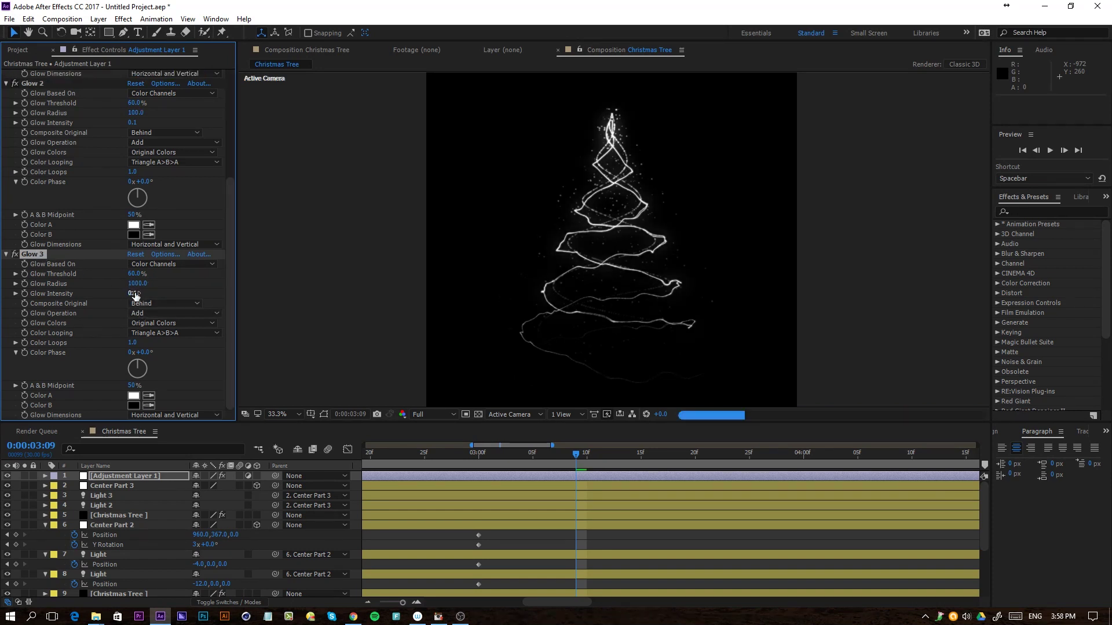
pyautogui.click(139, 284)
pyautogui.write('500')
pyautogui.press('Return')
pyautogui.click(135, 294)
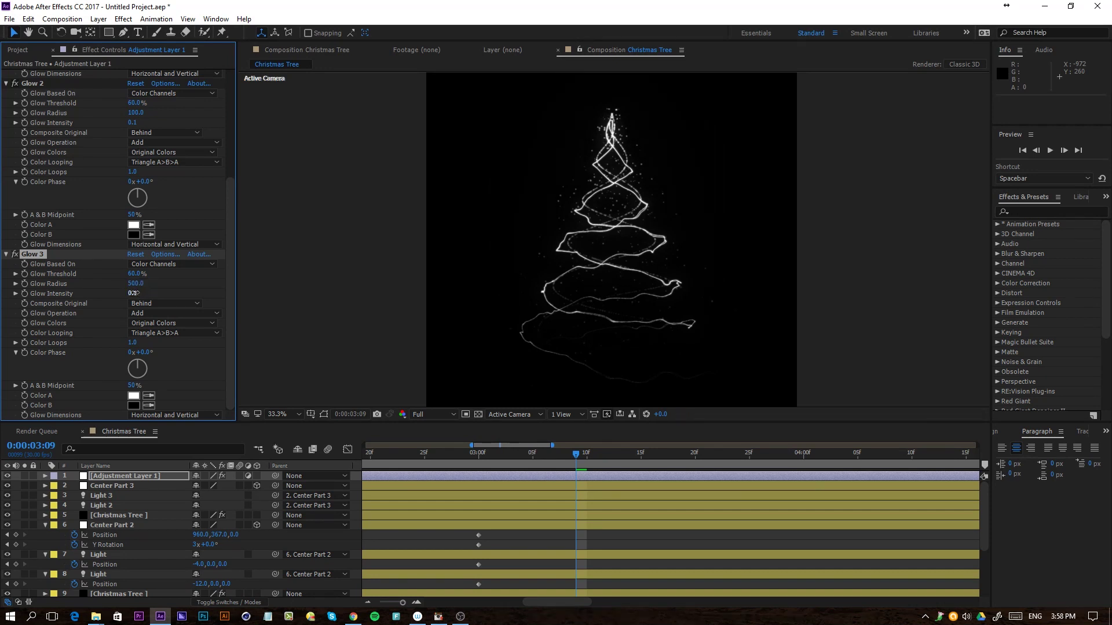
pyautogui.write('0.2')
pyautogui.press('Return')
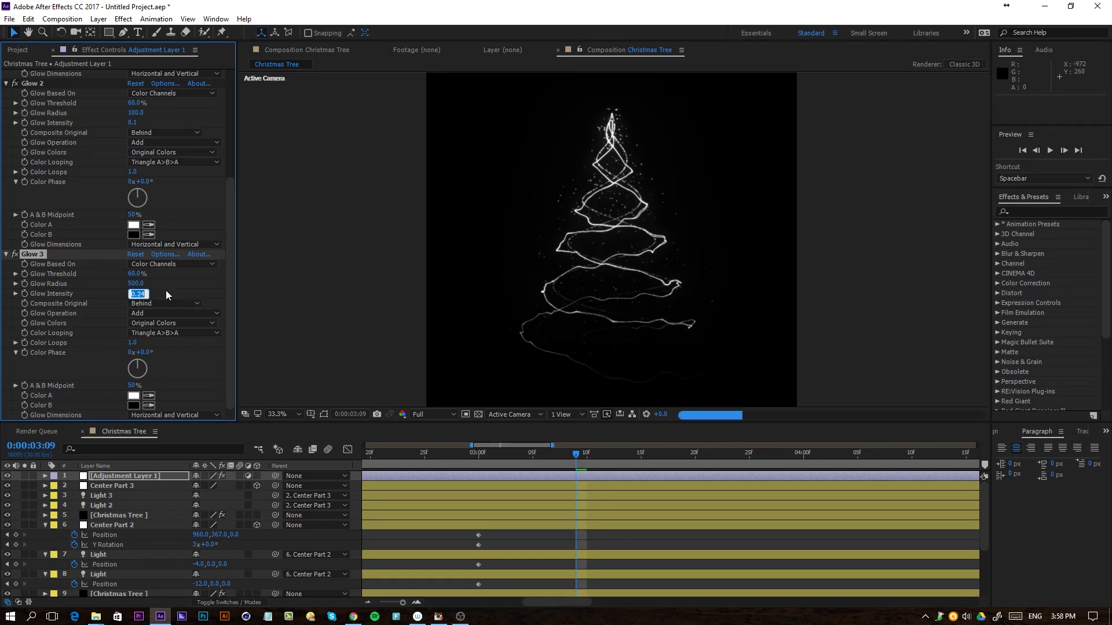
pyautogui.click(169, 290)
# Set the Glow Intensity of Glow 2 to 0.2.
pyautogui.click(132, 123)
pyautogui.write('0.2')
pyautogui.press('Return')
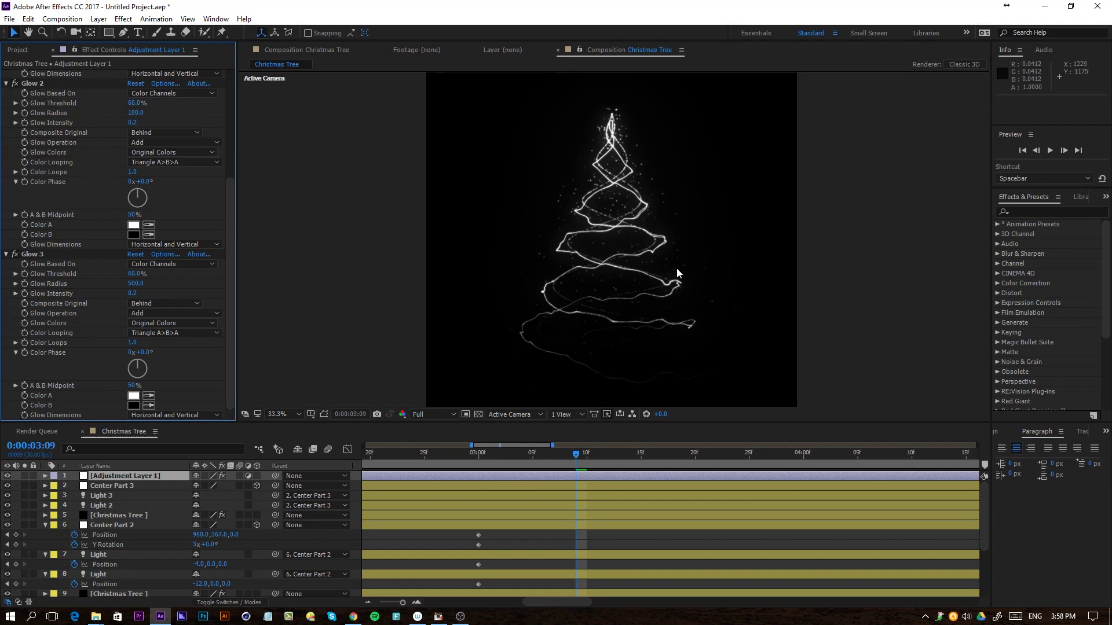
# Collapse the revealed keyframe properties of Center Part 2 and its two Light layers.
pyautogui.click(45, 525)
pyautogui.click(44, 536)
pyautogui.click(45, 545)
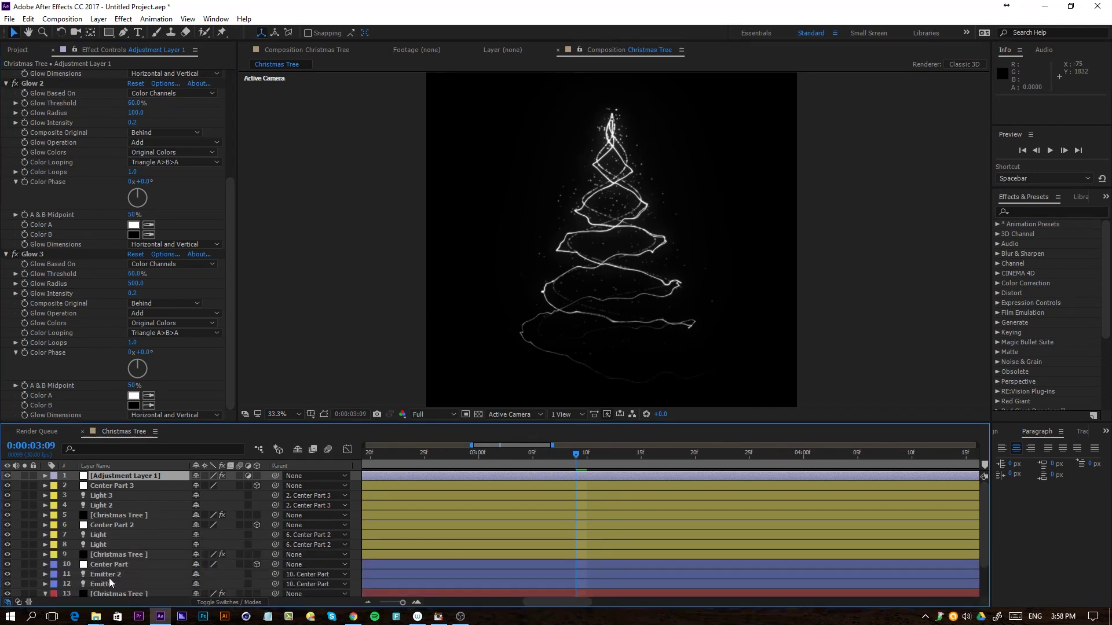
pyautogui.rightClick(357, 530)
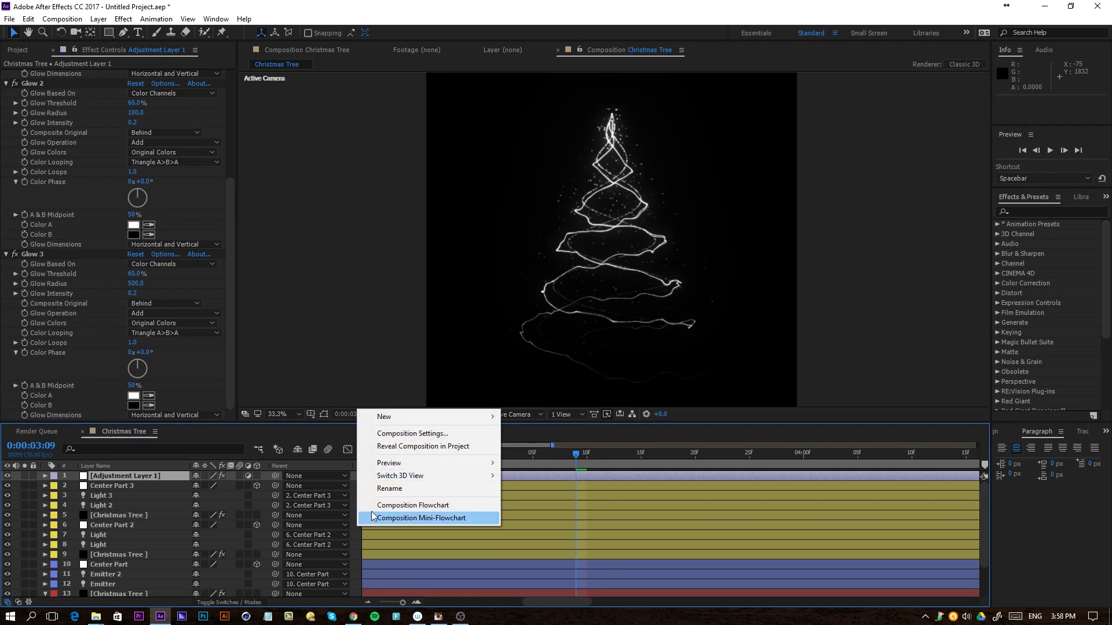
pyautogui.click(145, 485)
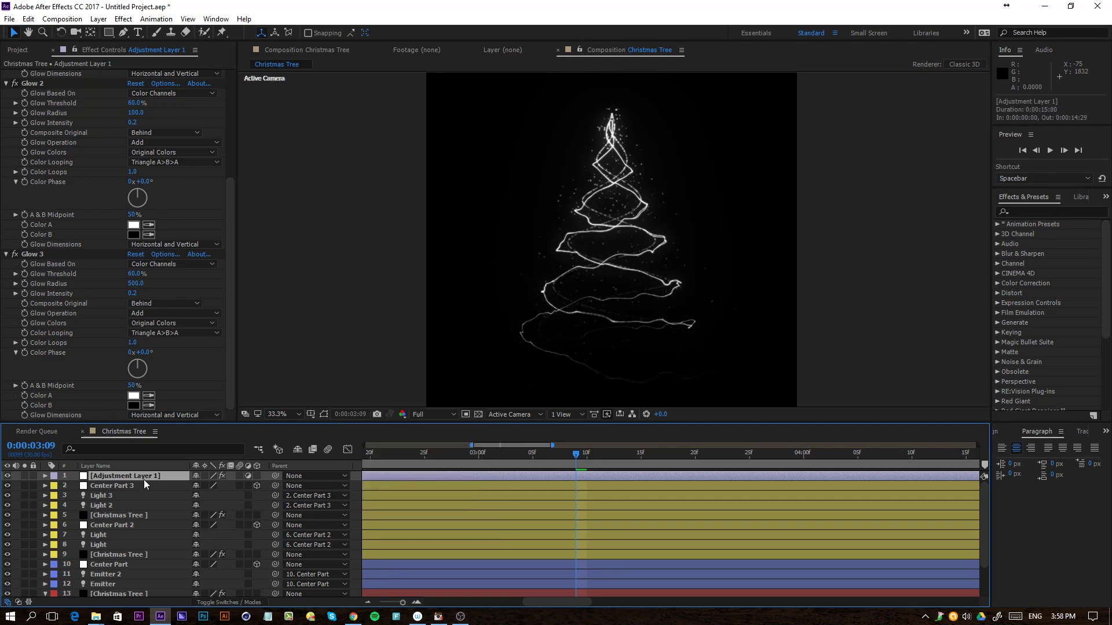
# Apply VC Color Vibrance with a green color to the adjustment layer and move the current time to 0:00:02:28.
pyautogui.click(123, 19)
pyautogui.moveTo(81, 444)
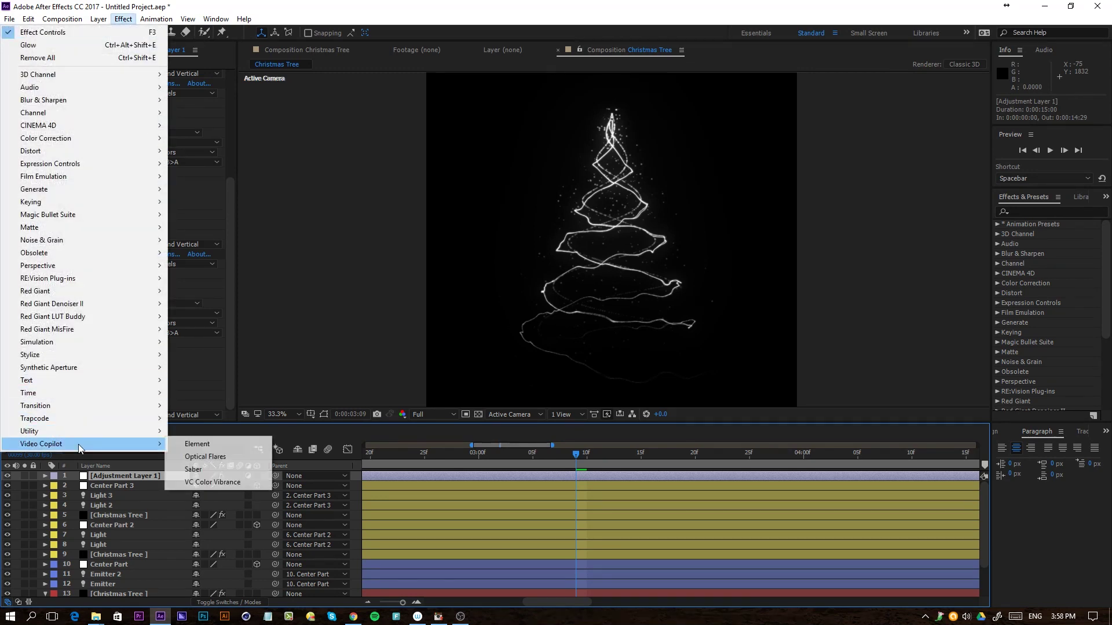
pyautogui.click(211, 485)
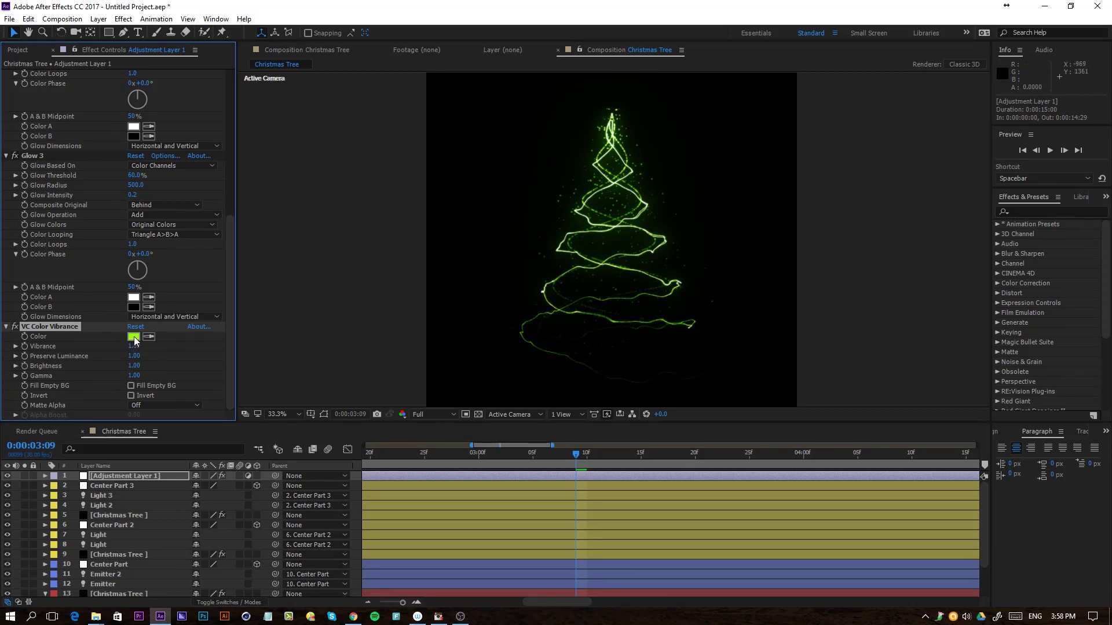
pyautogui.click(457, 455)
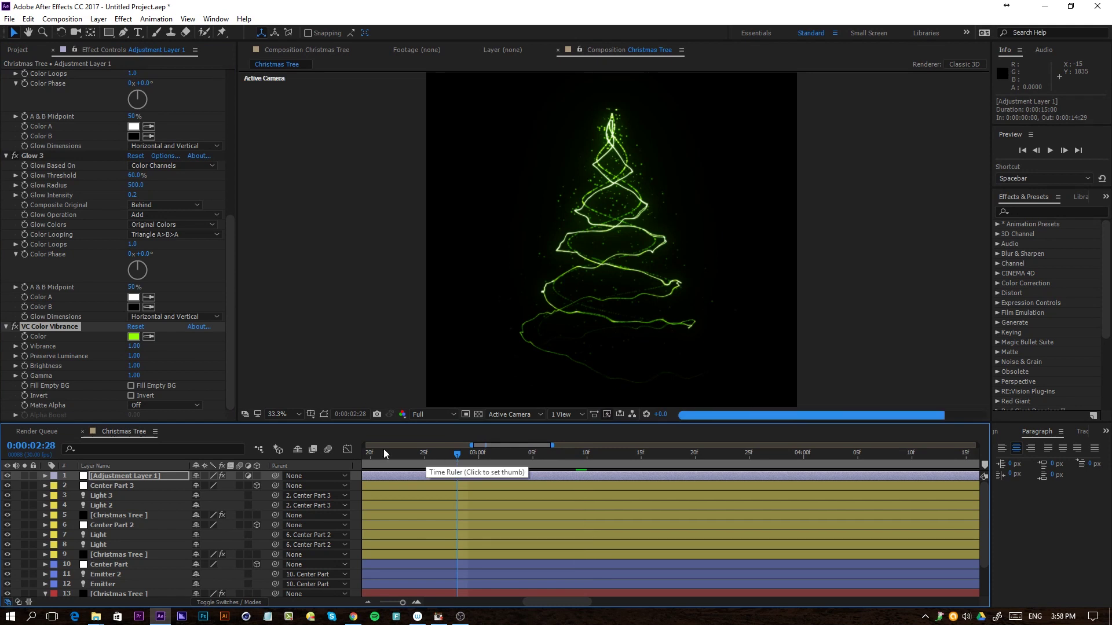
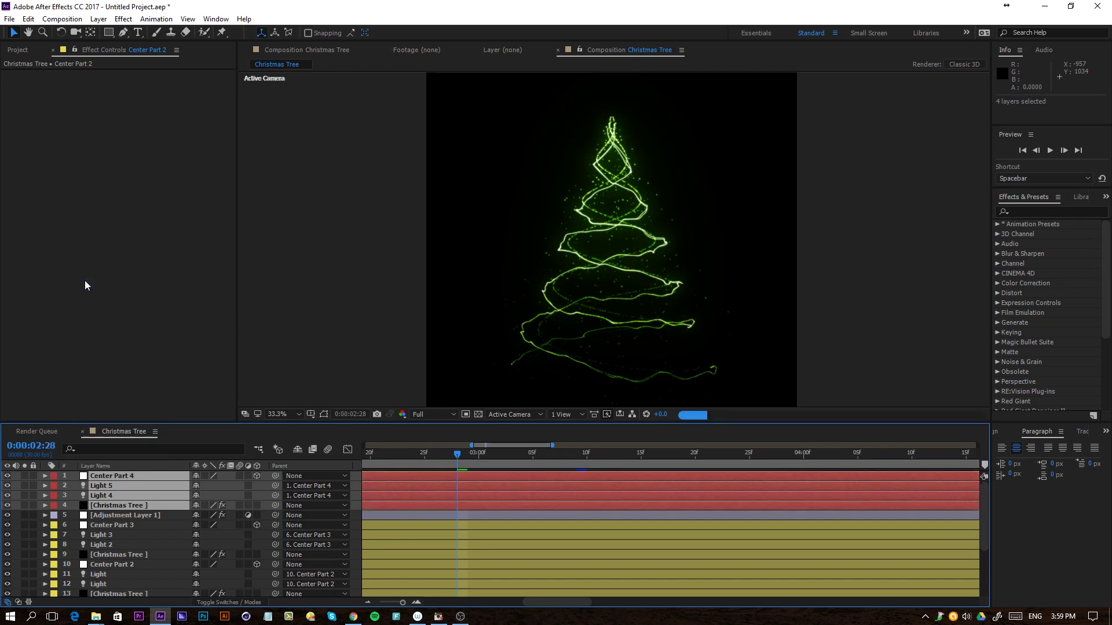
# On the topmost red Christmas Tree layer, set the Particles/sec keyframe at 0:00:03:00 to 50.
pyautogui.click(366, 517)
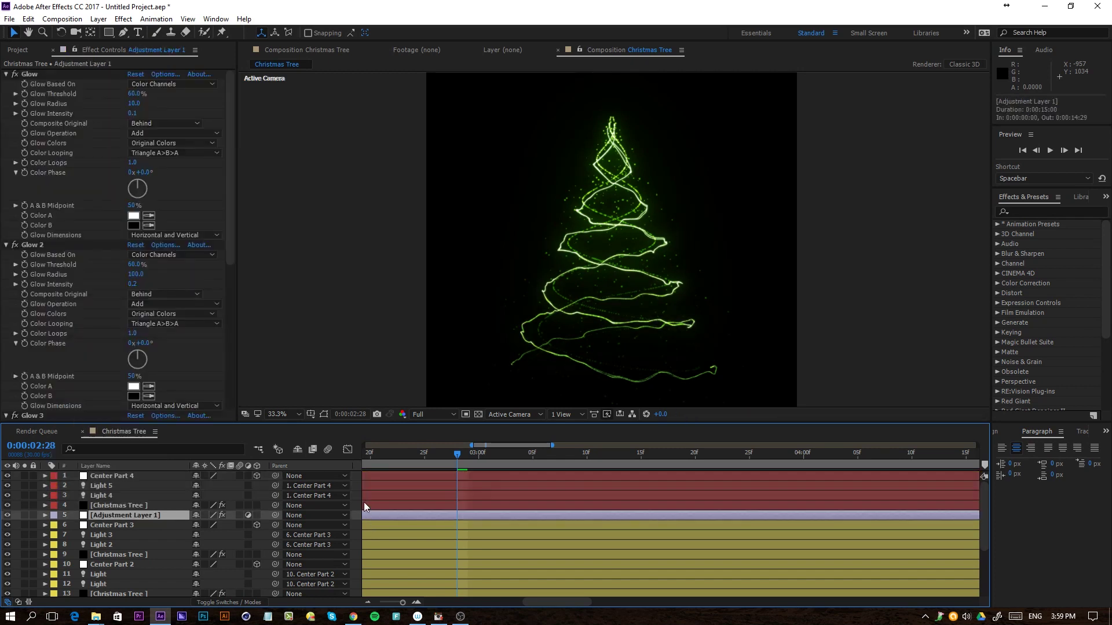
pyautogui.click(118, 505)
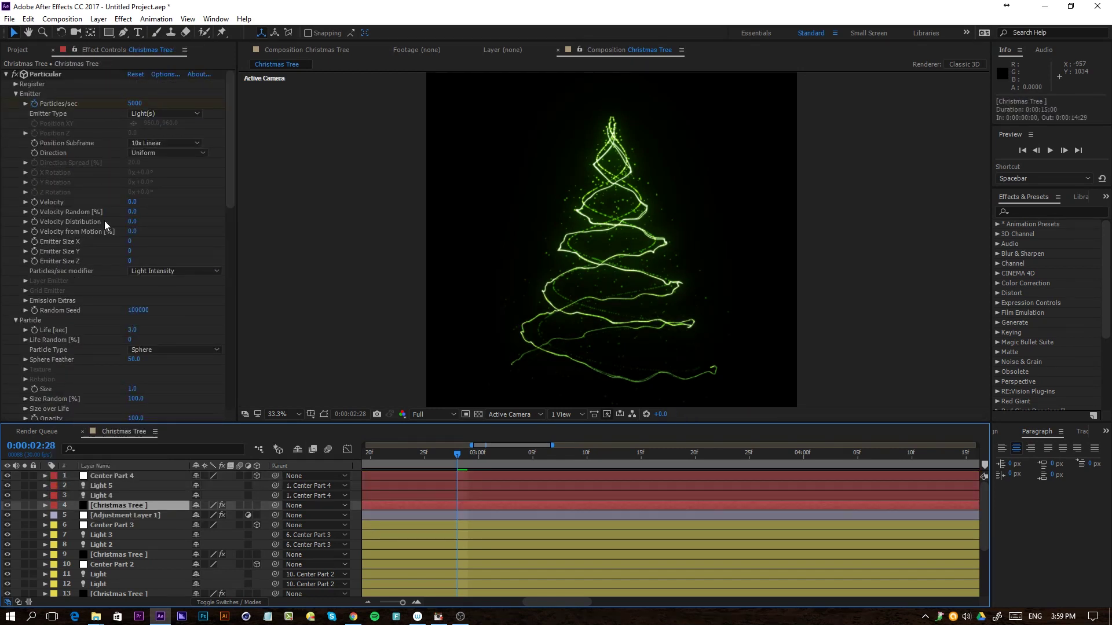
pyautogui.press('u')
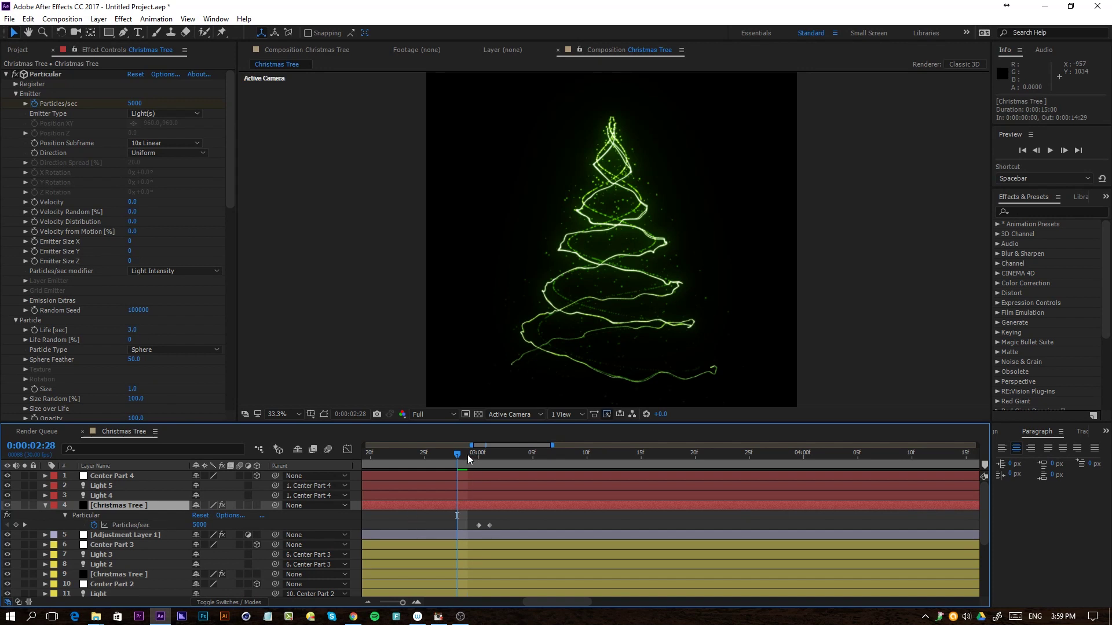
pyautogui.press('k')
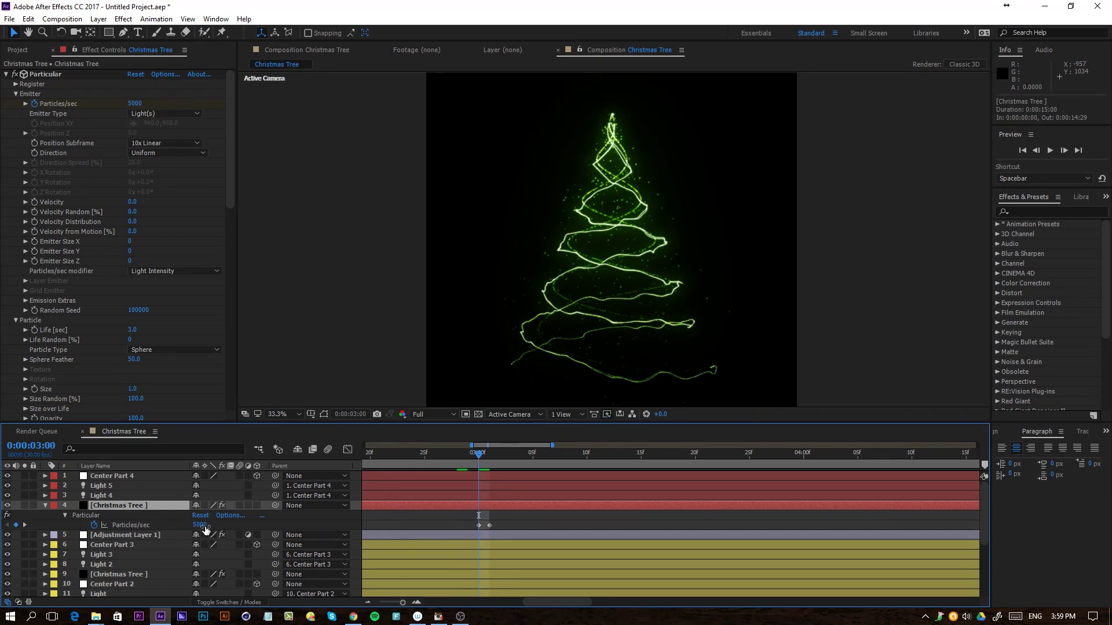
pyautogui.click(199, 525)
pyautogui.write('50')
pyautogui.press('Return')
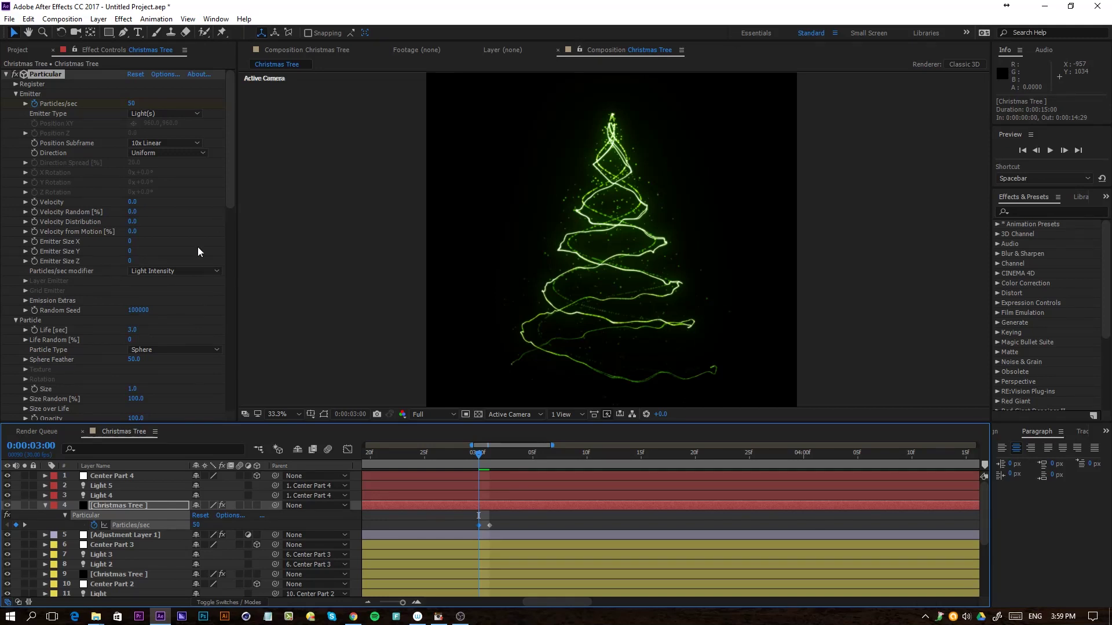
# Set the Turbulence Field's Affect Position to 0 on the topmost Christmas Tree layer.
pyautogui.scroll(-1, 203, 189)
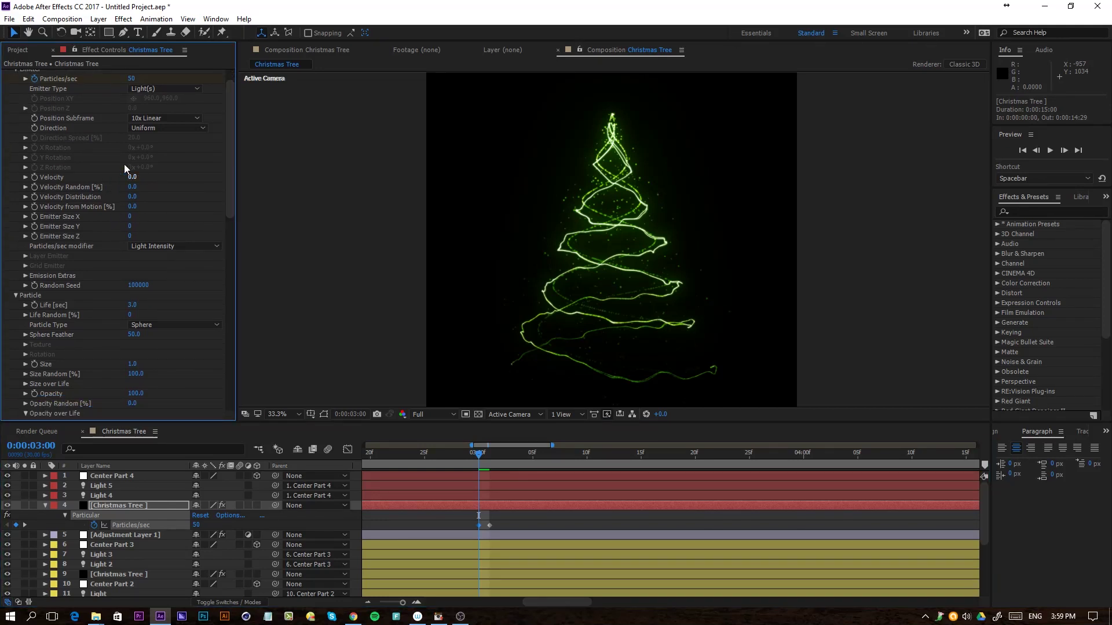
pyautogui.moveTo(225, 181); pyautogui.dragTo(229, 271)
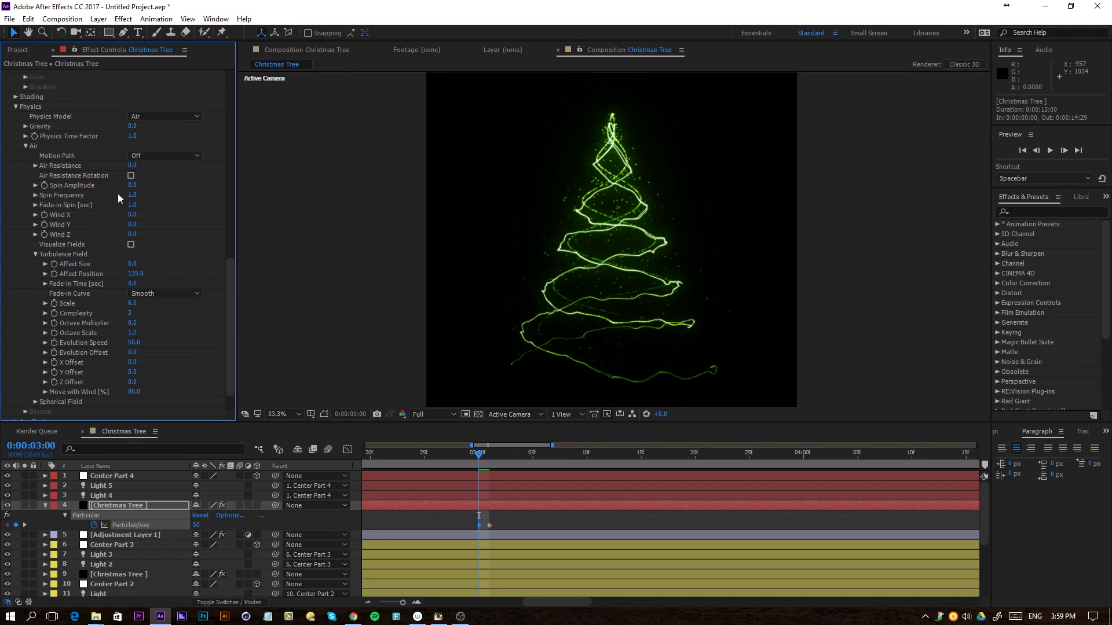
pyautogui.press('Return')
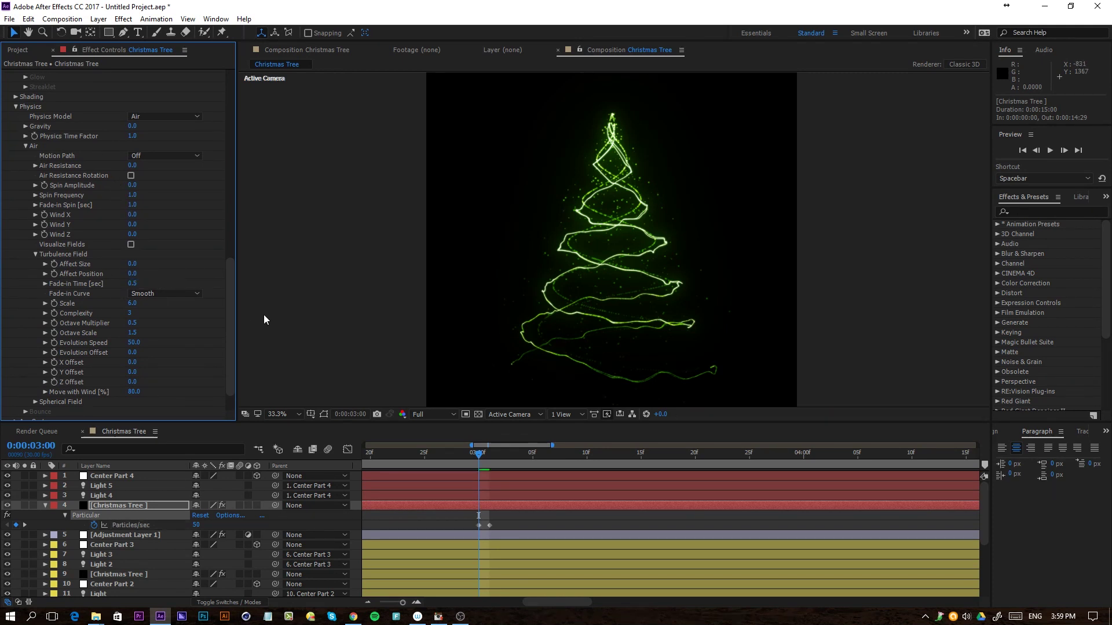
# Set the particle Size to 15 and the Sphere Feather to 0 on the topmost Christmas Tree layer.
pyautogui.scroll(10, 222, 283)
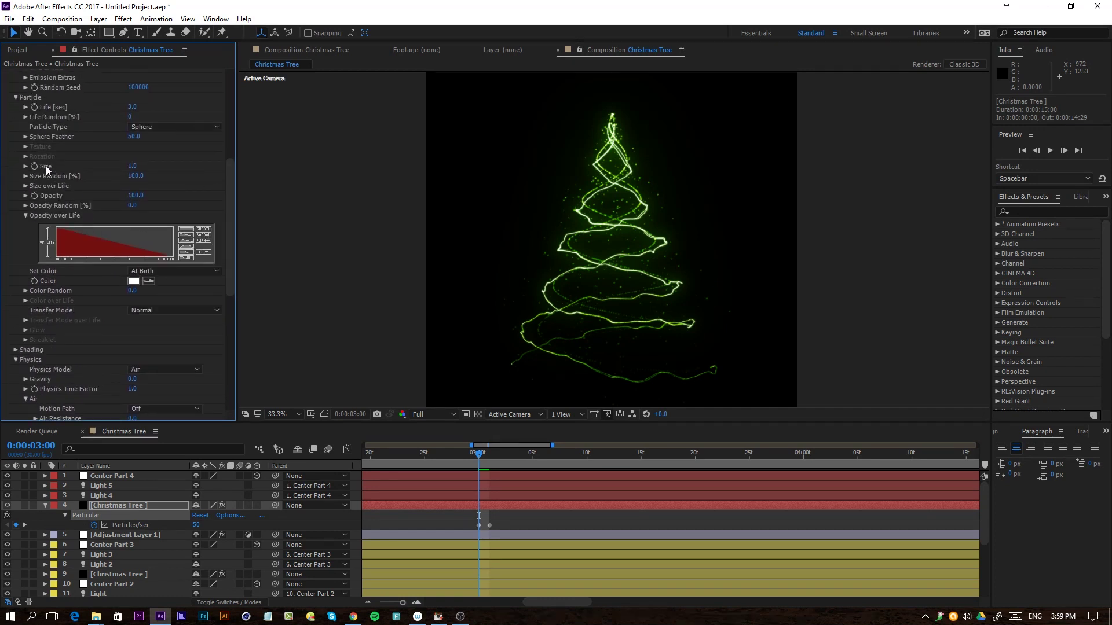
pyautogui.click(135, 181)
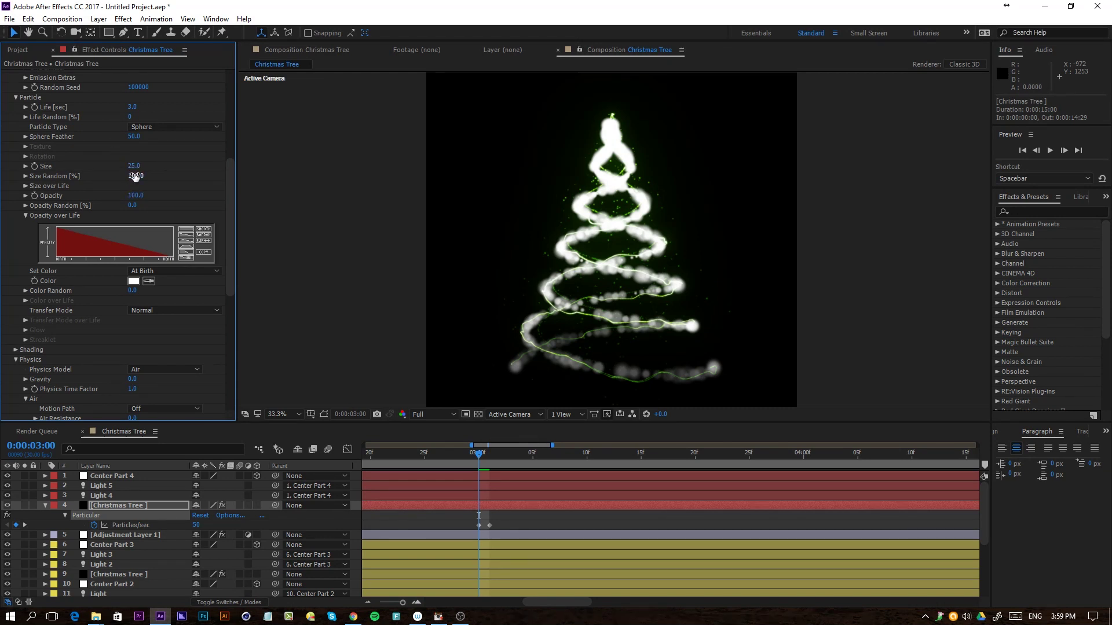
pyautogui.click(134, 176)
pyautogui.click(137, 166)
pyautogui.write('15')
pyautogui.press('Return')
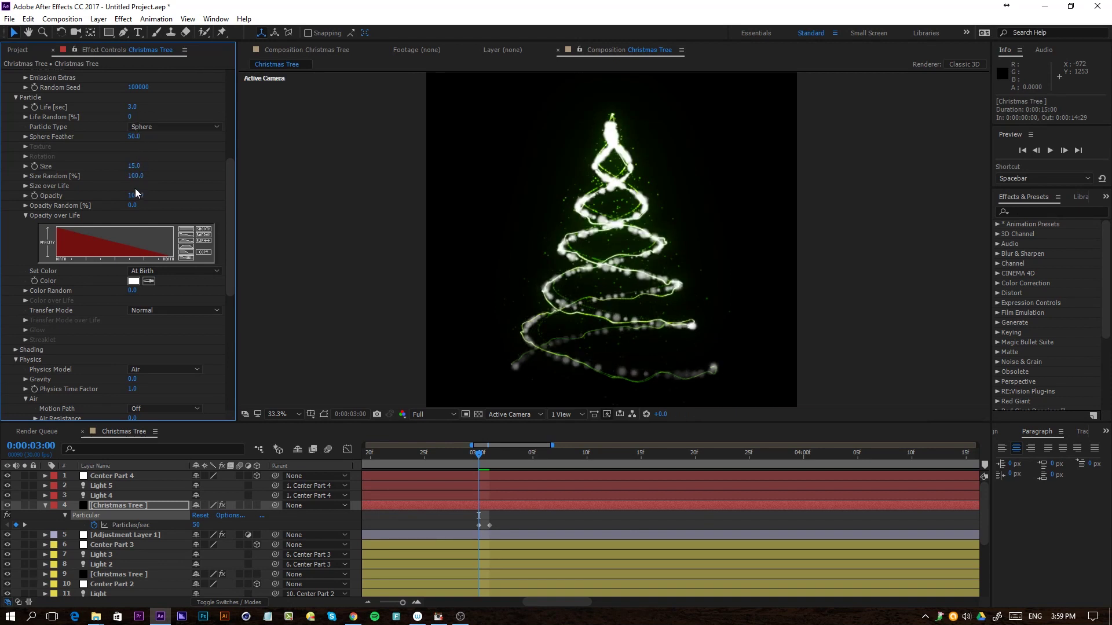
pyautogui.moveTo(134, 135); pyautogui.dragTo(134, 147)
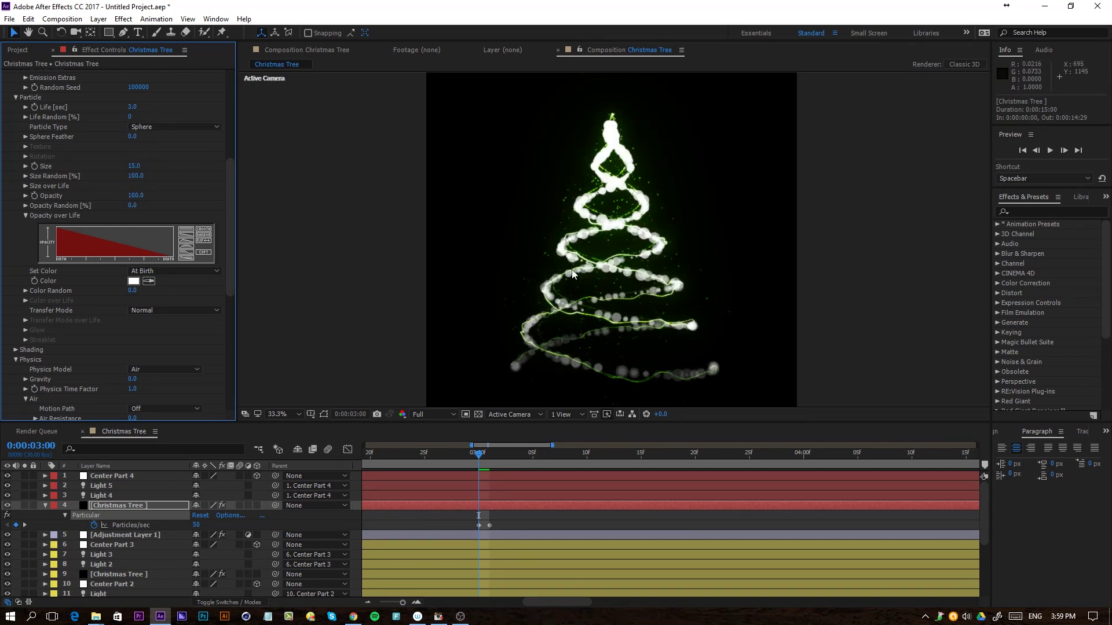
# Reduce the Particles/sec keyframe at 0:00:03:00 to 10 and finally to 5, and collapse the Particular settings.
pyautogui.moveTo(230, 204); pyautogui.dragTo(234, 88)
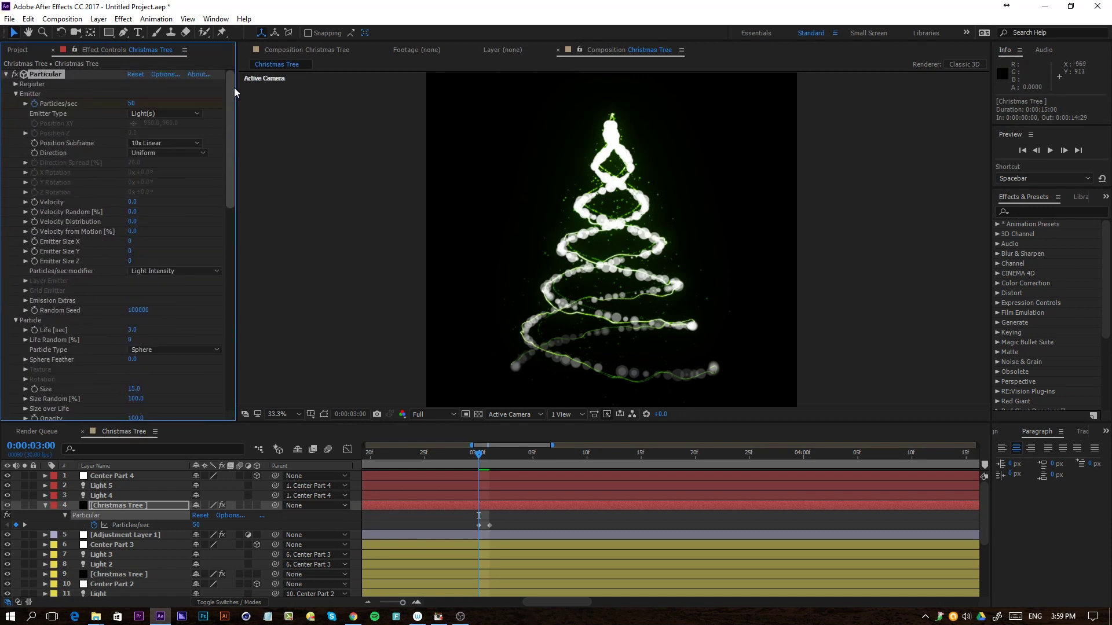
pyautogui.click(137, 103)
pyautogui.write('10')
pyautogui.press('Return')
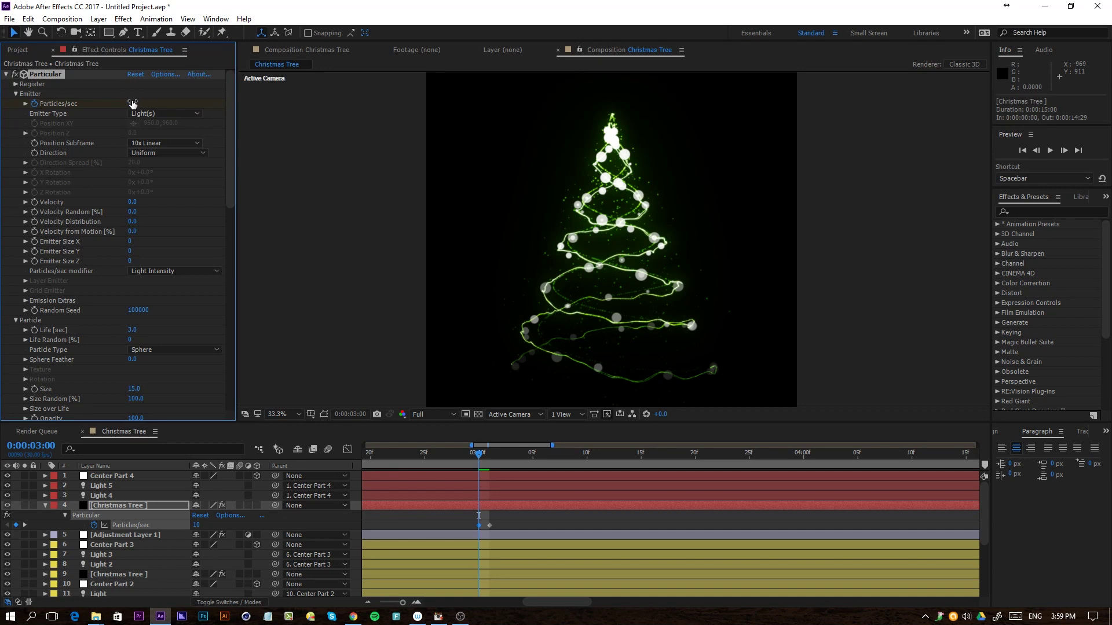
pyautogui.click(132, 104)
pyautogui.write('5')
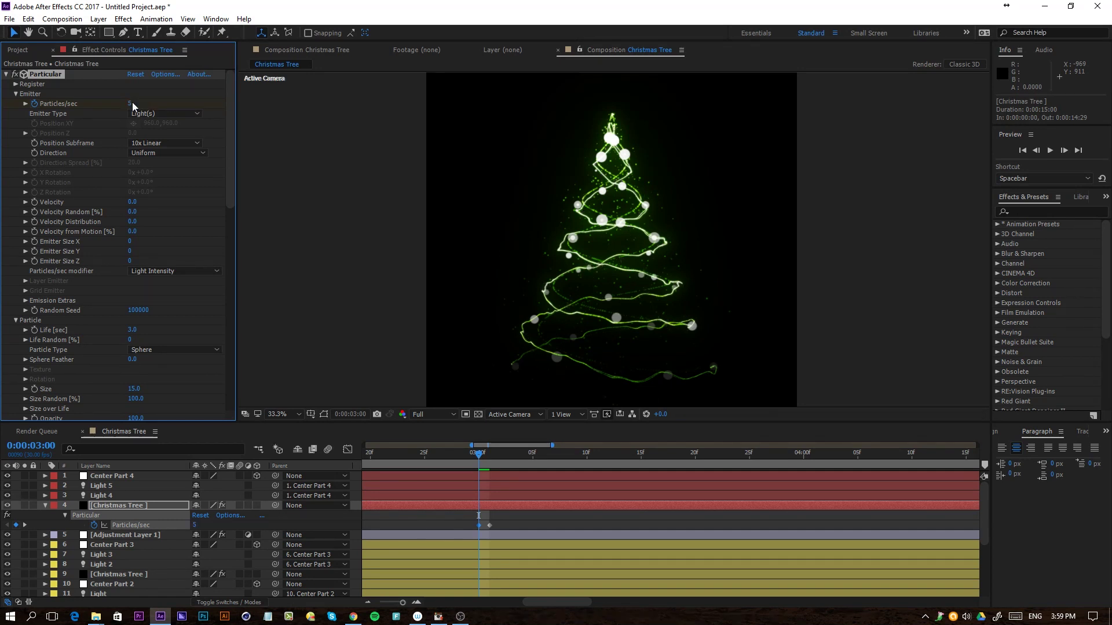
pyautogui.click(5, 74)
# Copy all effects from Adjustment Layer 1 and paste them onto the topmost red Christmas Tree layer.
pyautogui.click(117, 536)
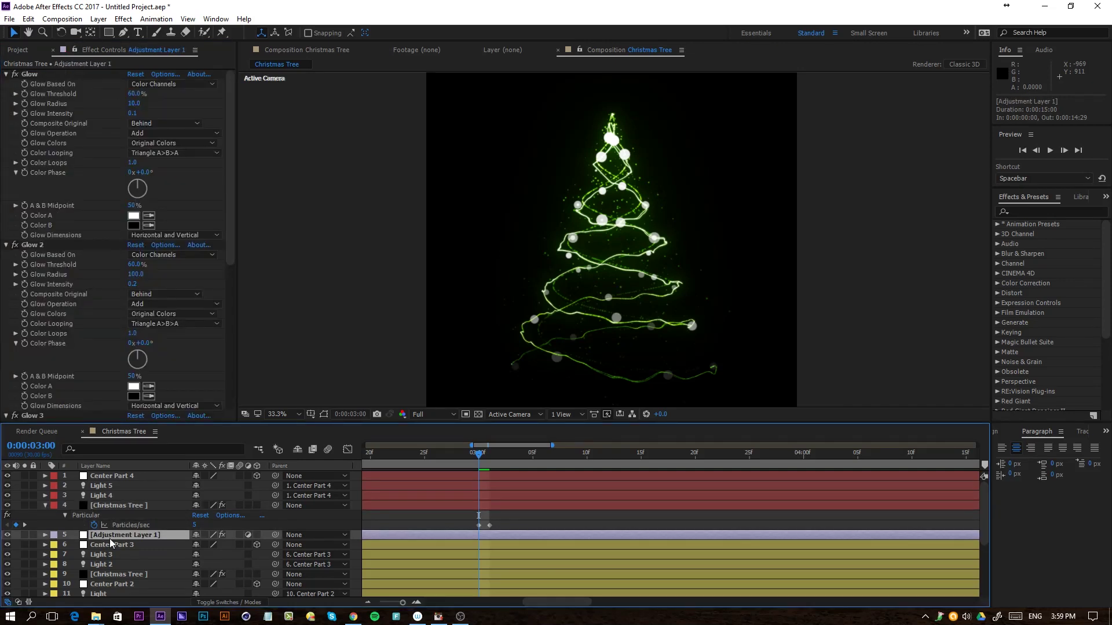
pyautogui.click(32, 94)
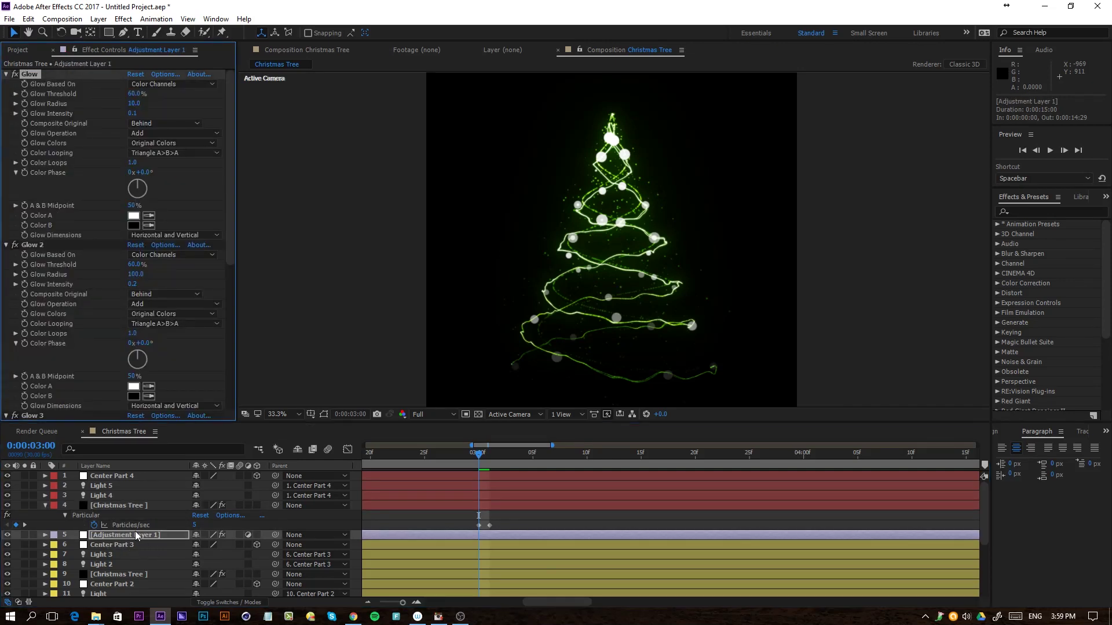
pyautogui.hotkey('ctrl', 'a')
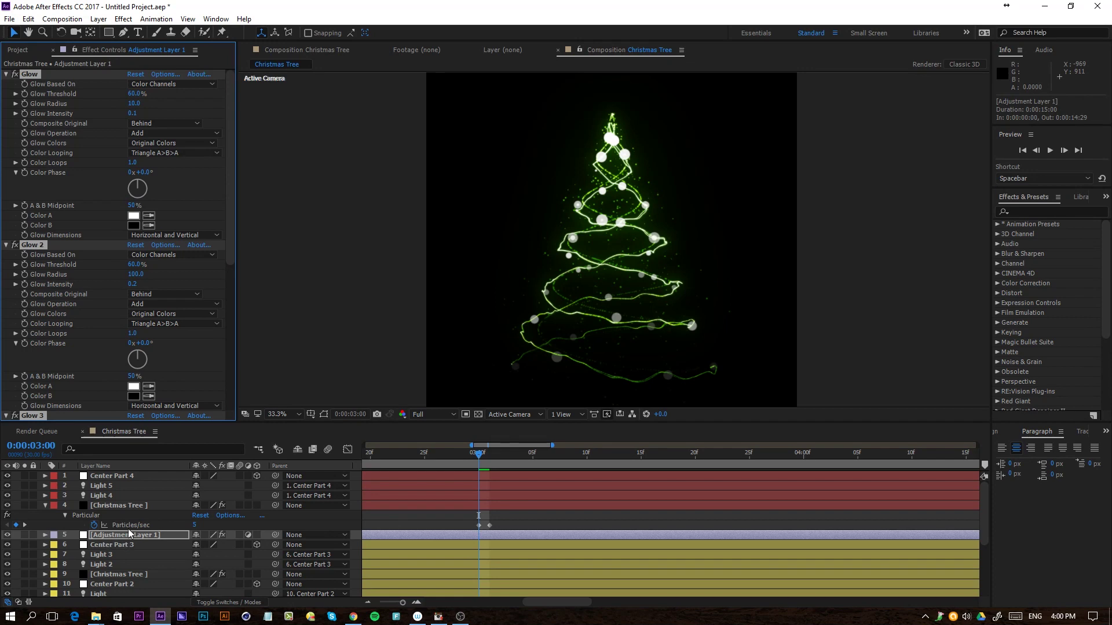
pyautogui.click(129, 507)
pyautogui.hotkey('ctrl', 'v')
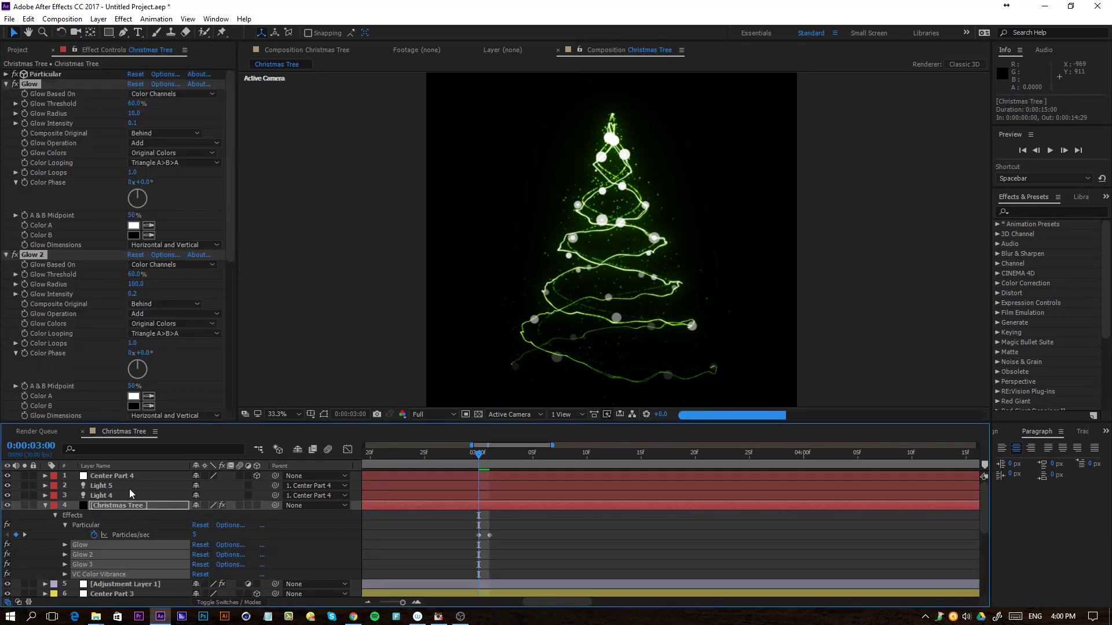
# Set the VC Color Vibrance color to red FF0000 on the topmost red Christmas Tree layer.
pyautogui.moveTo(231, 241); pyautogui.dragTo(256, 395)
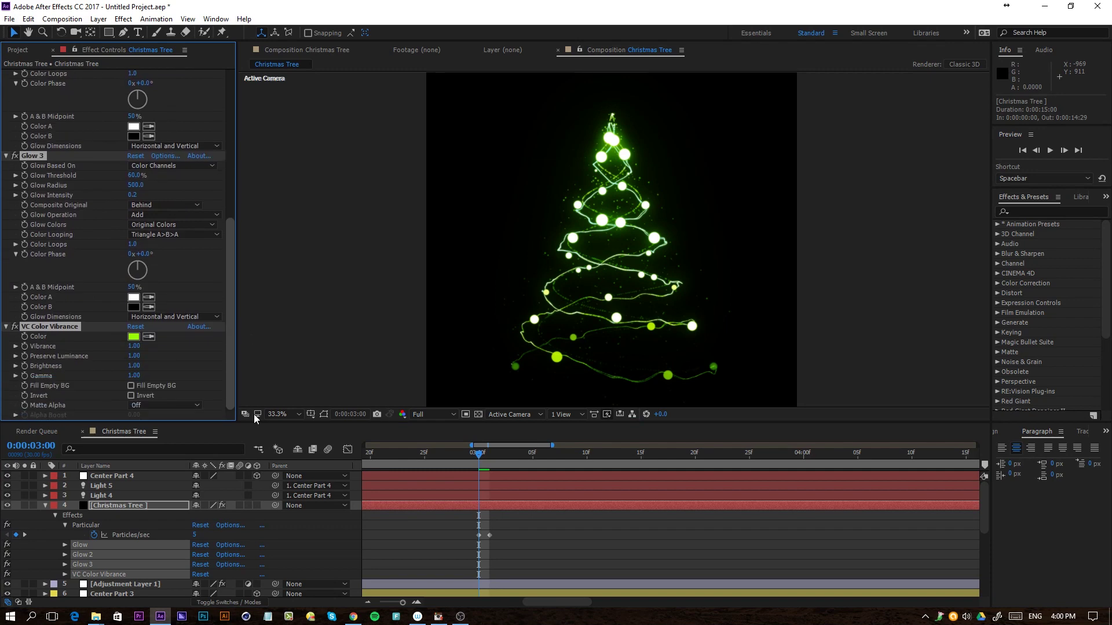
pyautogui.click(134, 336)
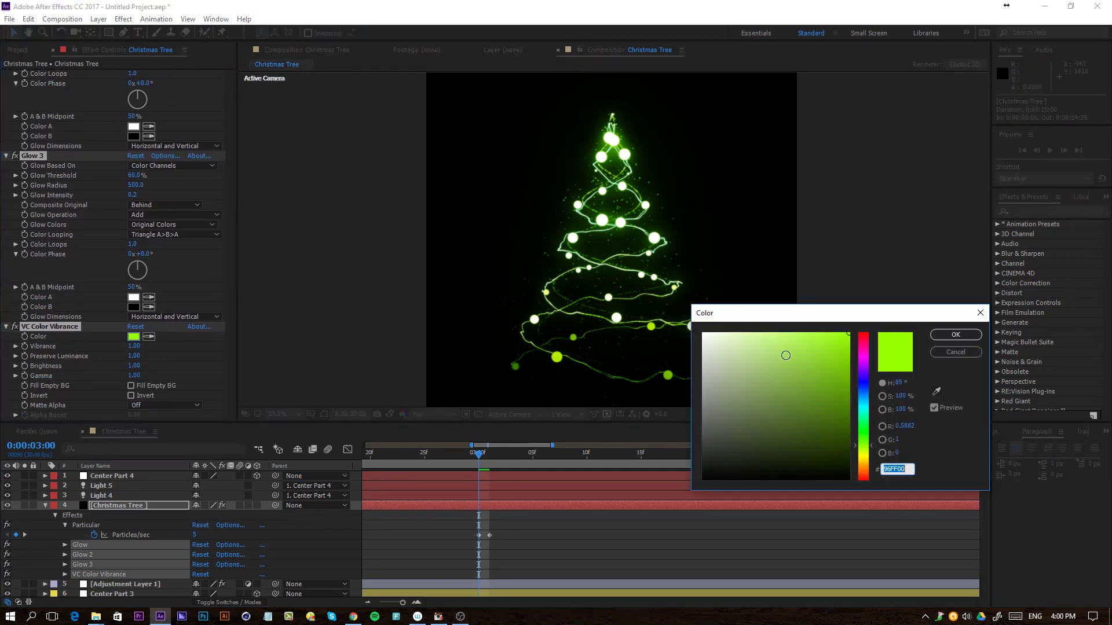
pyautogui.moveTo(861, 351); pyautogui.dragTo(863, 312)
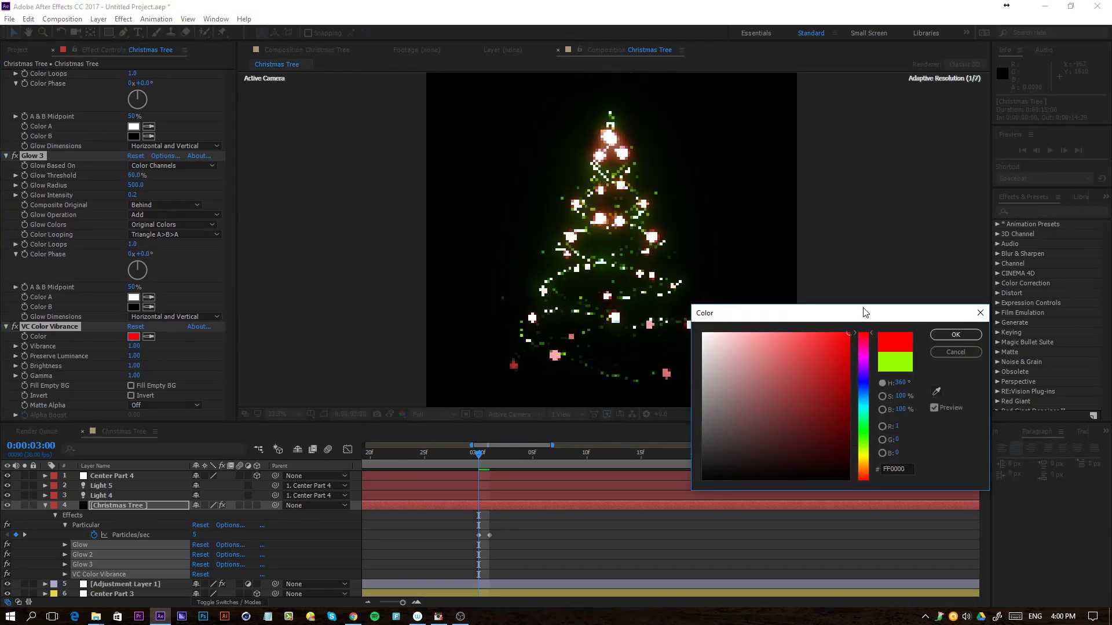
pyautogui.click(954, 335)
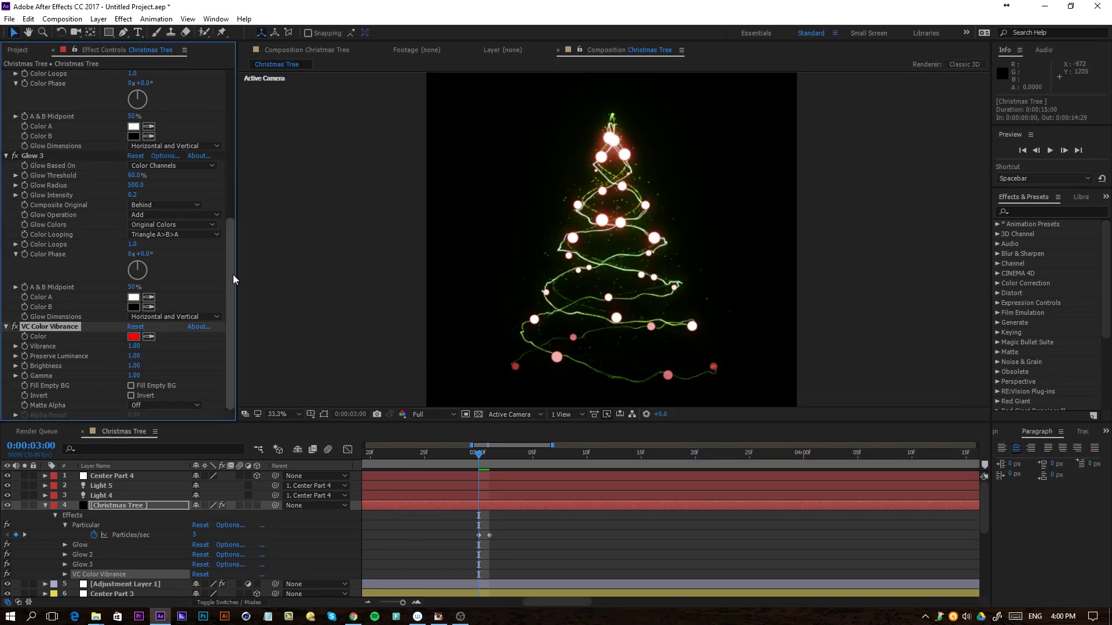
# Set the Particular particle Color to red FF2C2C on the topmost red Christmas Tree layer.
pyautogui.moveTo(234, 276); pyautogui.dragTo(244, 116)
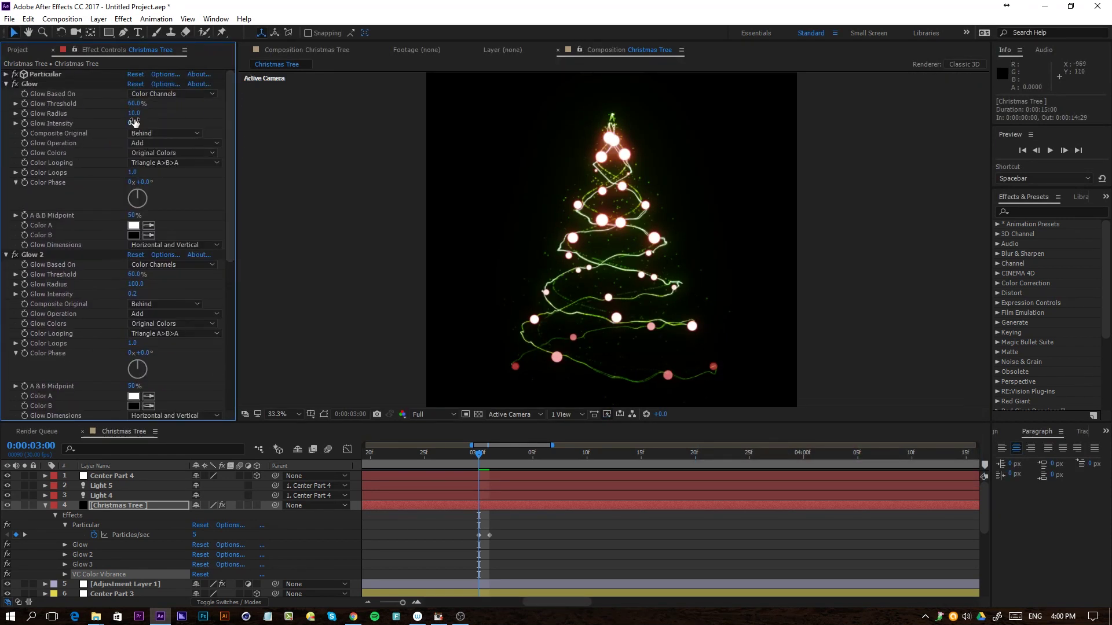
pyautogui.click(5, 75)
pyautogui.scroll(-5, 21, 253)
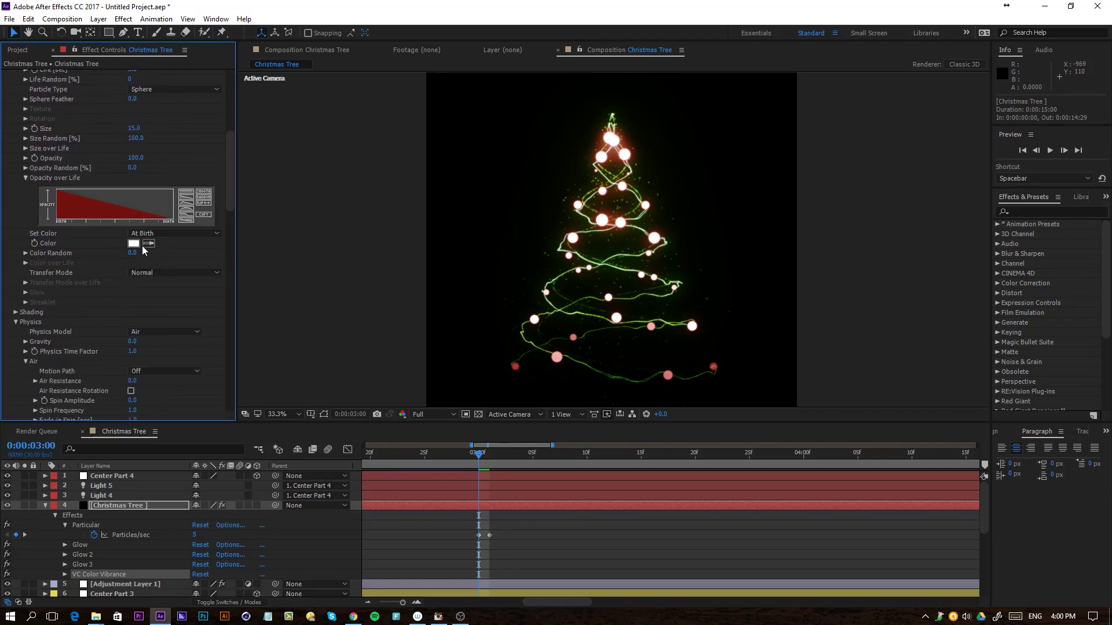
pyautogui.click(139, 244)
pyautogui.moveTo(722, 350); pyautogui.dragTo(822, 319)
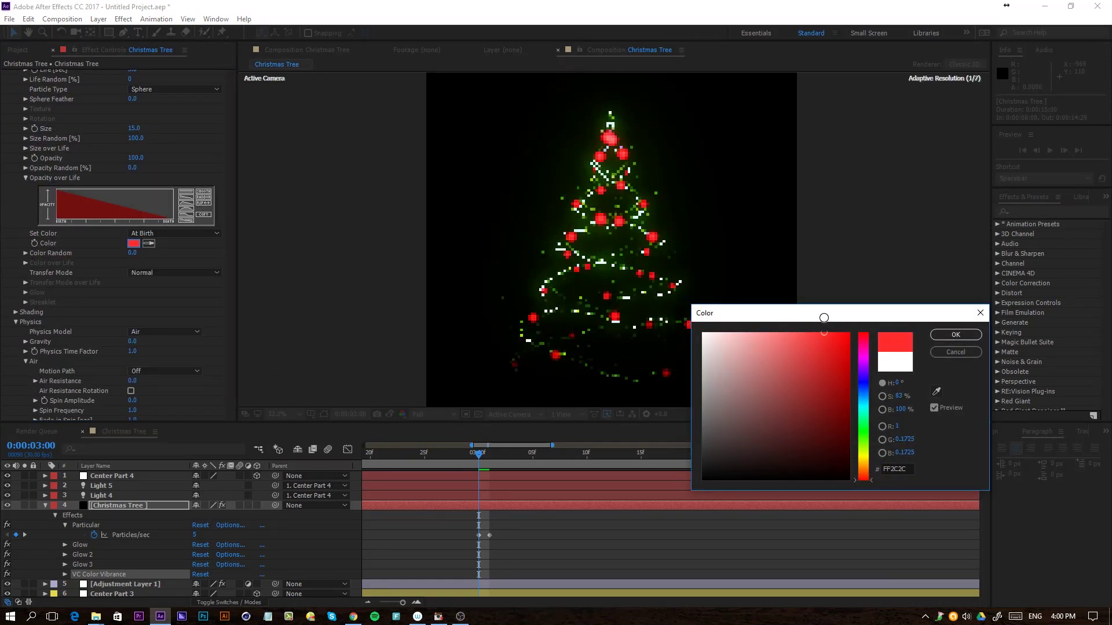
pyautogui.click(954, 336)
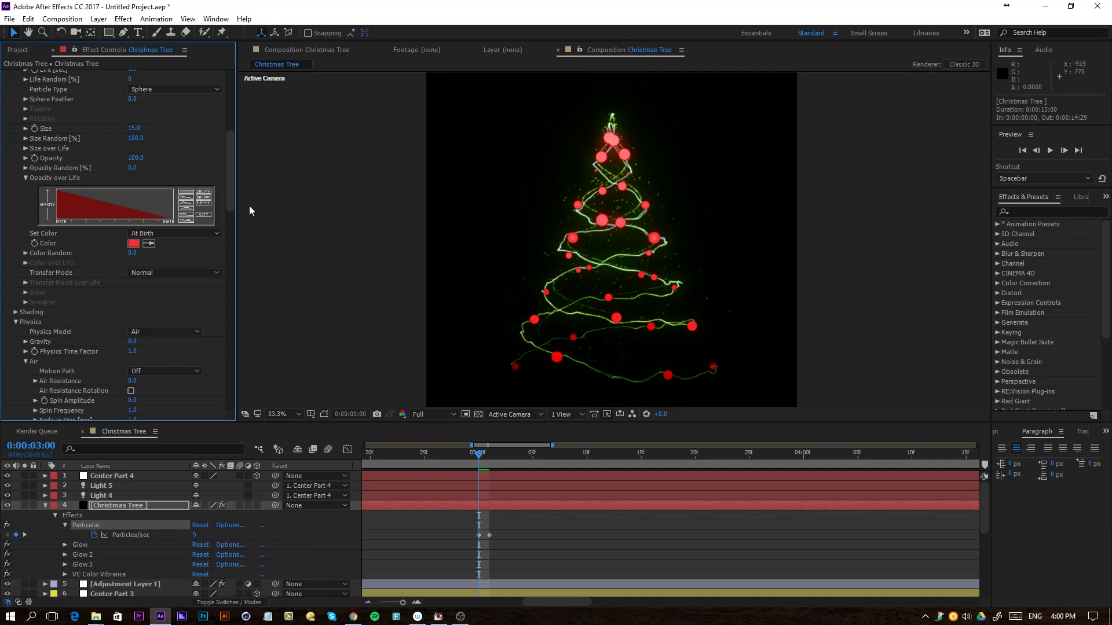
# Raise the particle Sphere Feather to 32 on the topmost red Christmas Tree layer.
pyautogui.scroll(4, 96, 172)
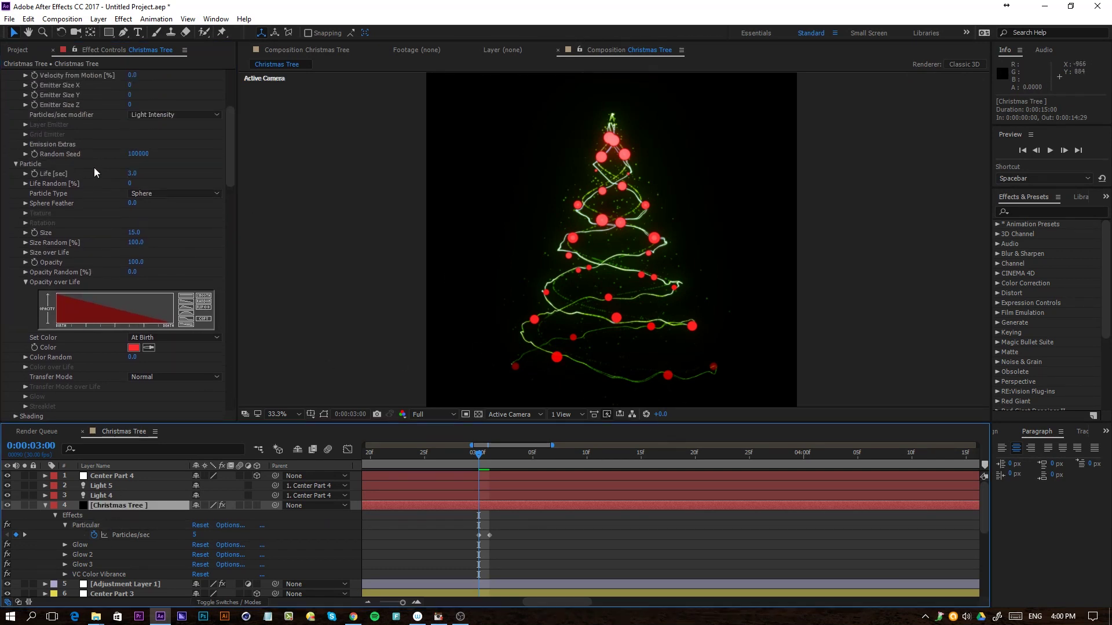
pyautogui.moveTo(136, 208); pyautogui.dragTo(154, 212)
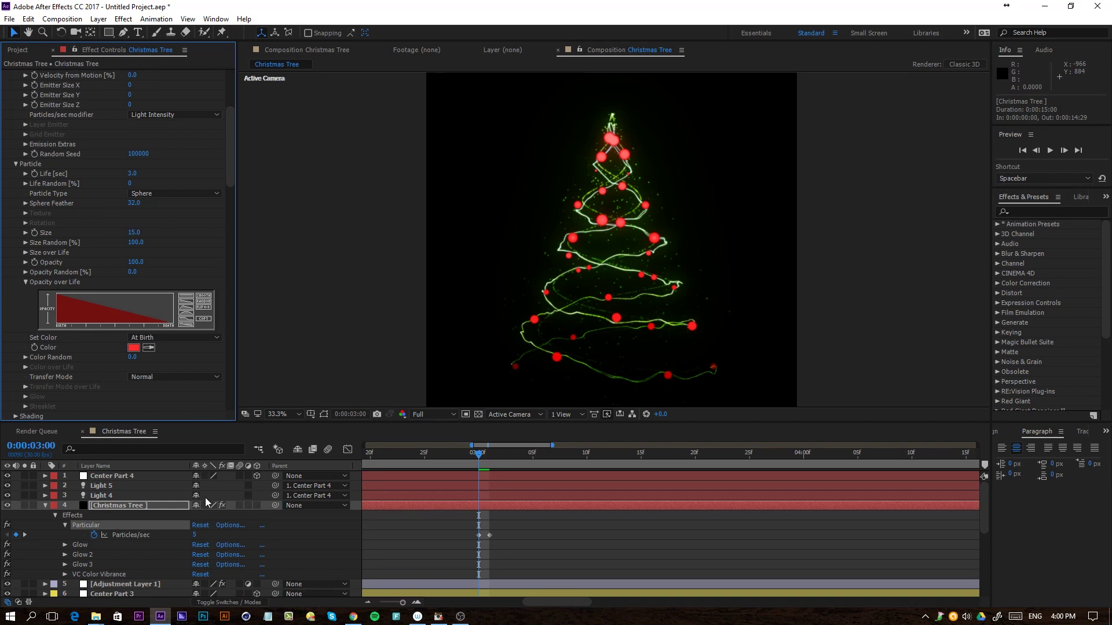
pyautogui.click(447, 547)
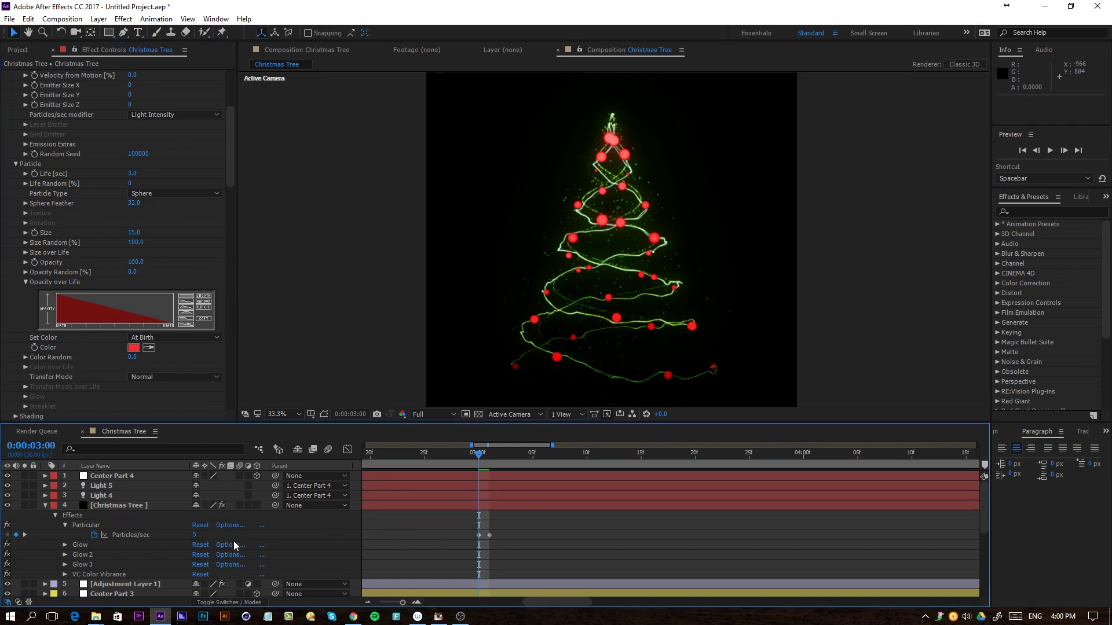
# Change the Particular particle Color on the topmost red Christmas Tree layer to a pale orange.
pyautogui.click(121, 509)
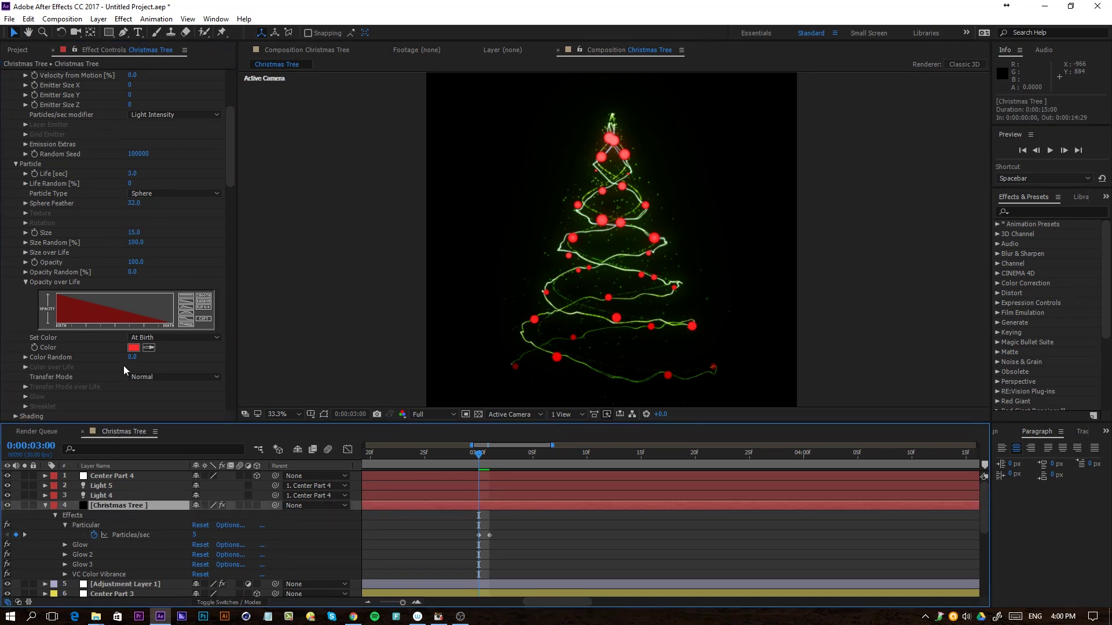
pyautogui.click(133, 348)
pyautogui.moveTo(861, 472); pyautogui.dragTo(860, 466)
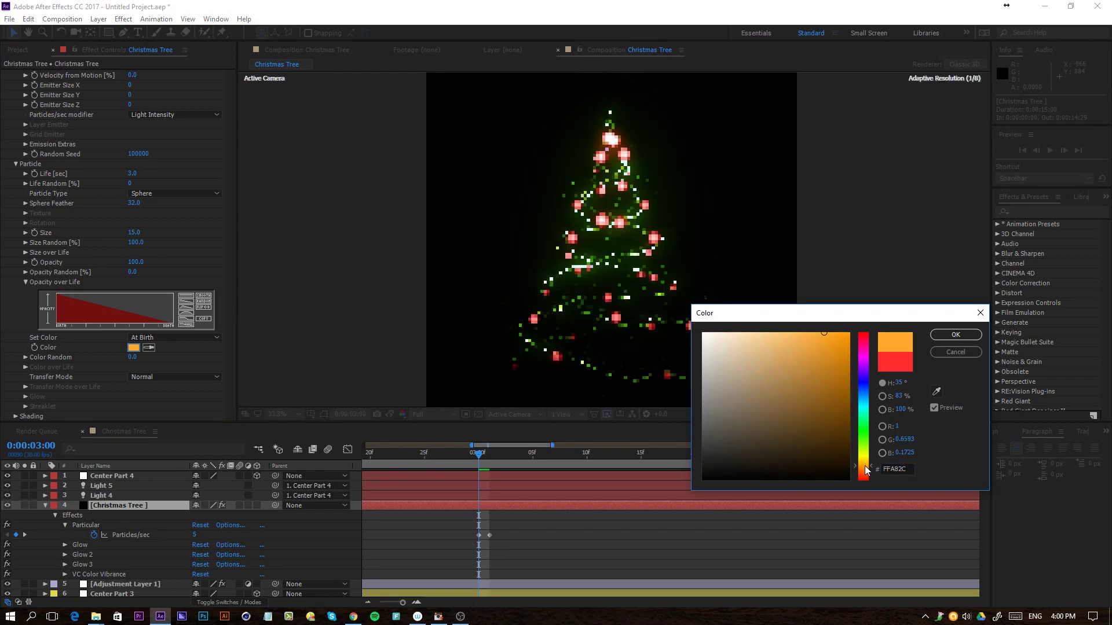
pyautogui.click(756, 335)
pyautogui.click(955, 335)
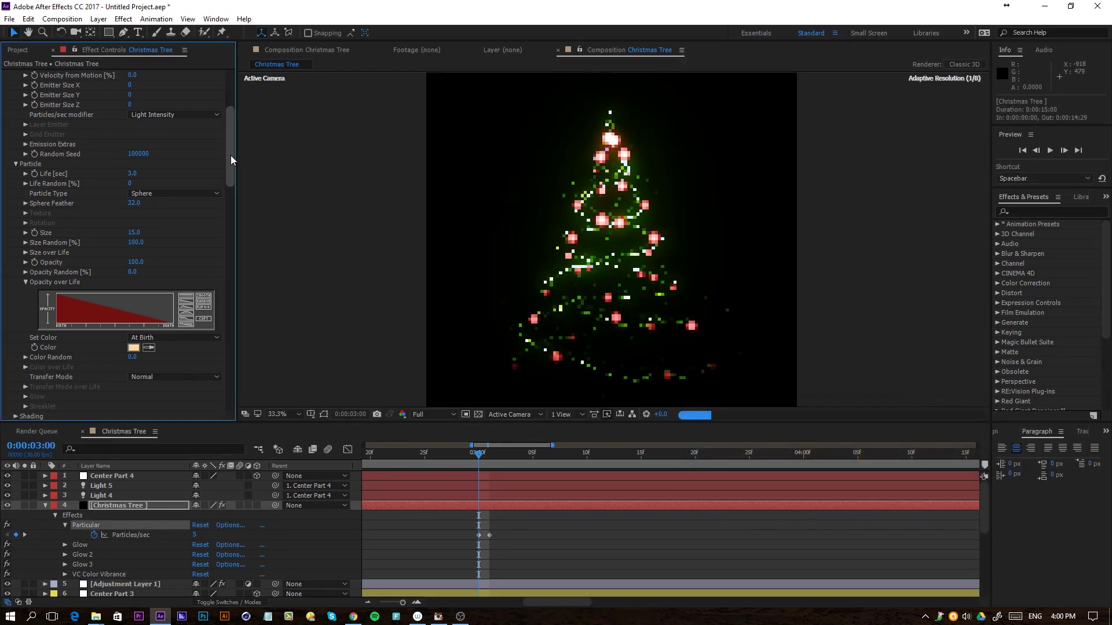
# Change the VC Color Vibrance color on the topmost red Christmas Tree layer to a pale pink.
pyautogui.scroll(-15, 218, 385)
pyautogui.click(133, 336)
pyautogui.click(732, 333)
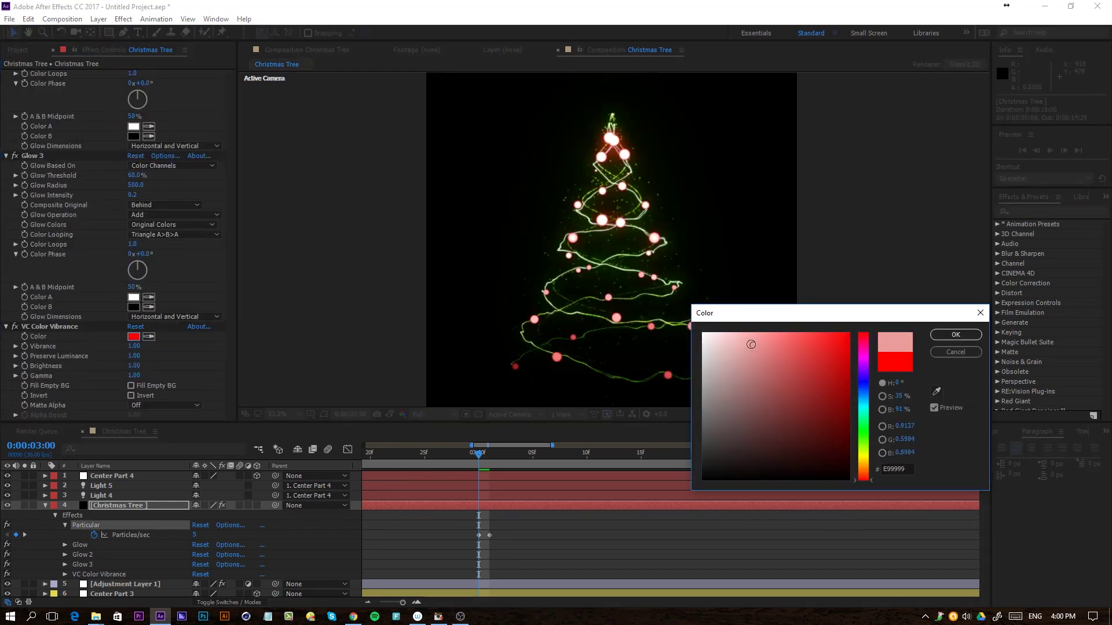
pyautogui.click(955, 335)
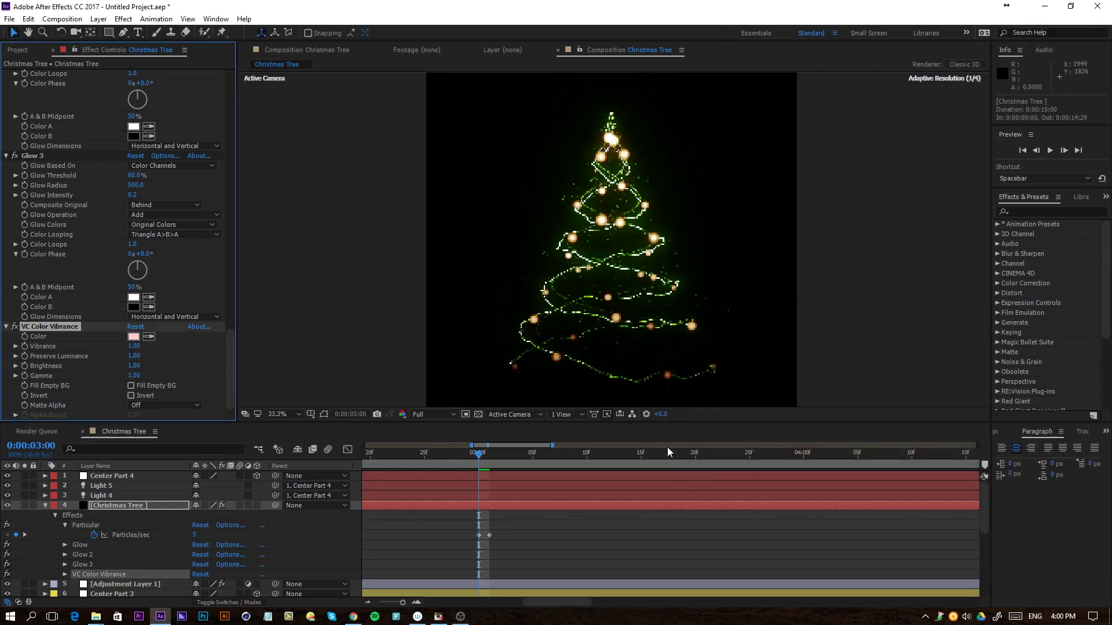
# Set the VC Color Vibrance color of Adjustment Layer 1 to golden yellow FFD800.
pyautogui.scroll(-3, 101, 553)
pyautogui.click(122, 496)
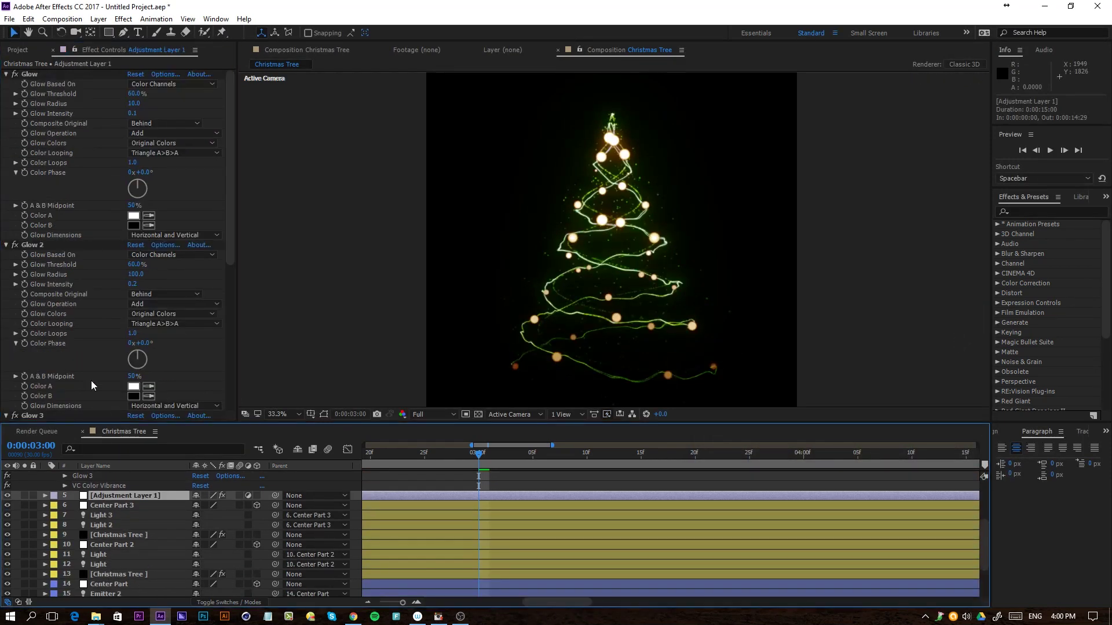
pyautogui.scroll(-2, 109, 384)
pyautogui.click(133, 339)
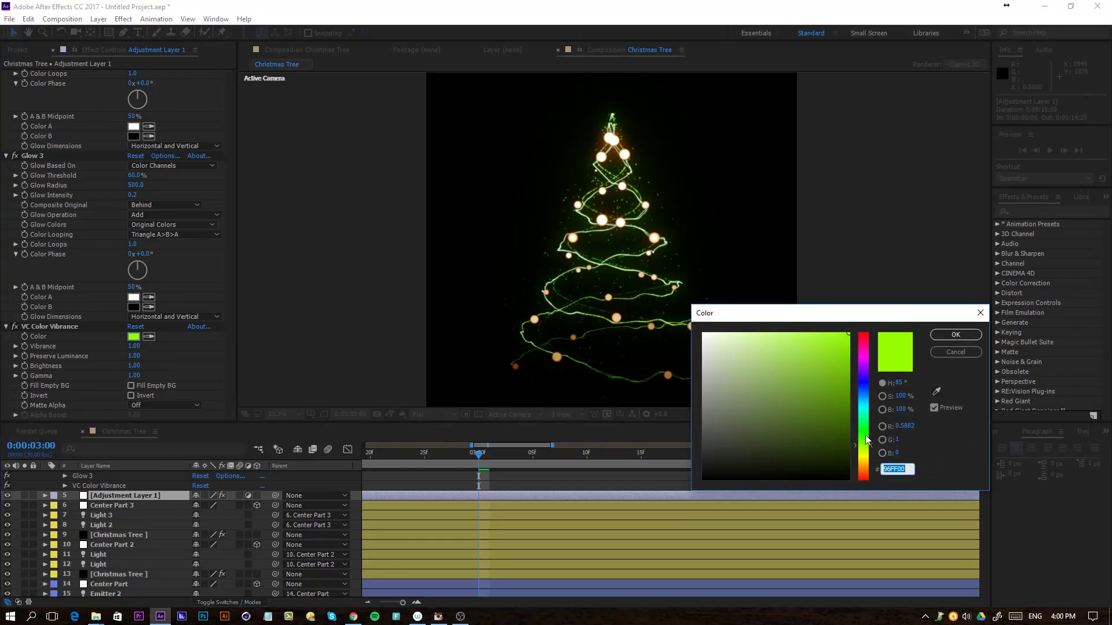
pyautogui.moveTo(864, 449); pyautogui.dragTo(867, 464)
pyautogui.click(955, 335)
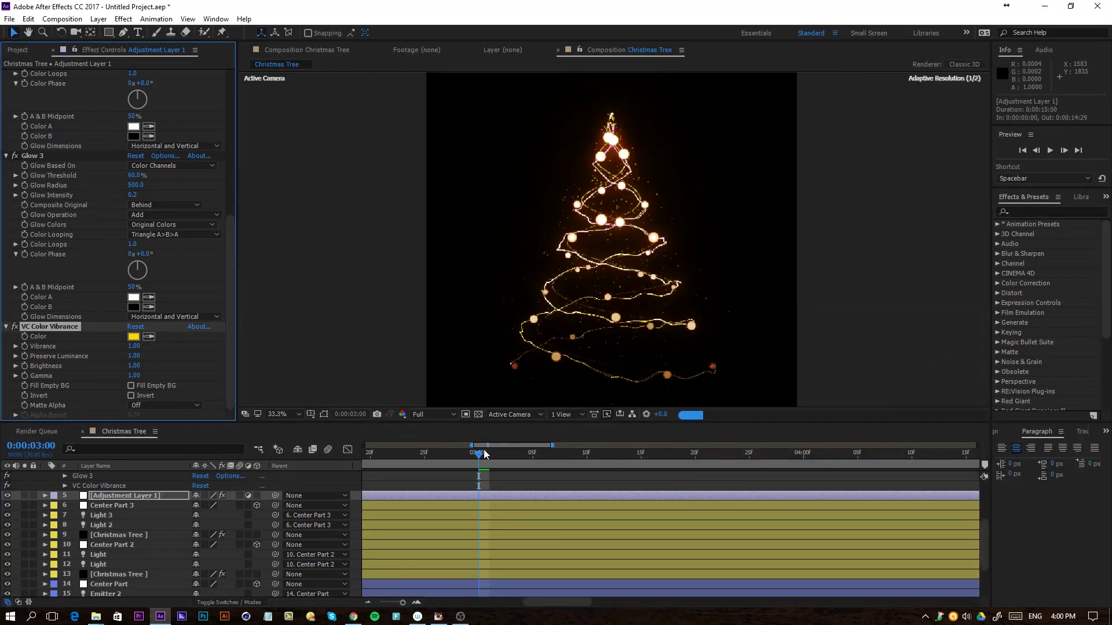
# Delete the four ornament layers above Adjustment Layer 1: Center Part 4, Light 5, Light 4 and the red Christmas Tree.
pyautogui.scroll(3, 112, 502)
pyautogui.moveTo(113, 493); pyautogui.dragTo(122, 481)
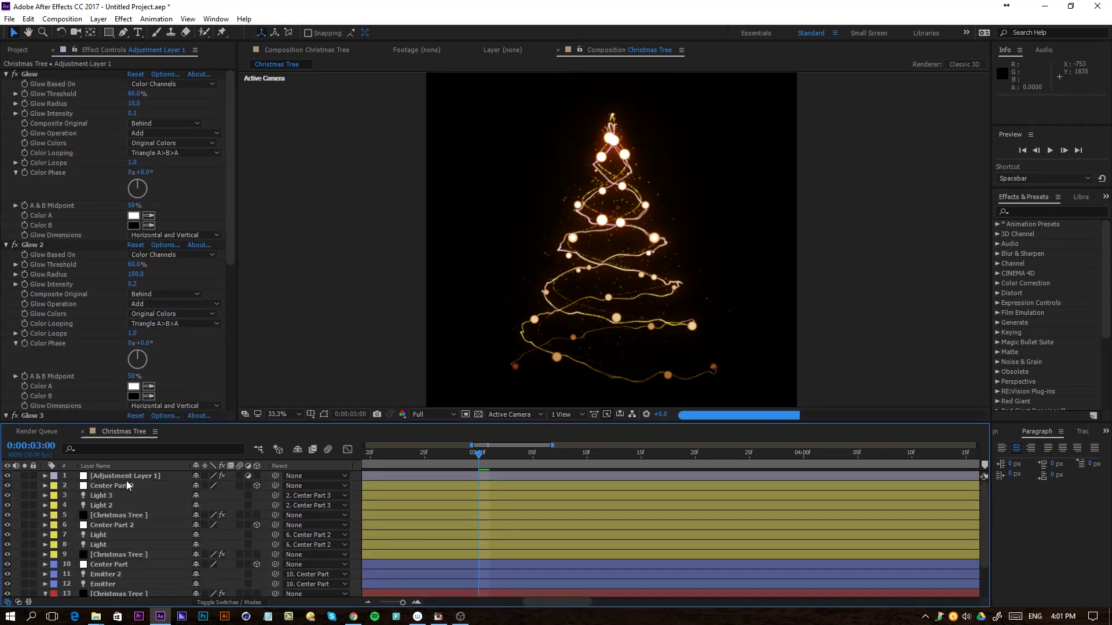
# Set the VC Color Vibrance color of Adjustment Layer 1 to orange FF9C00.
pyautogui.click(134, 481)
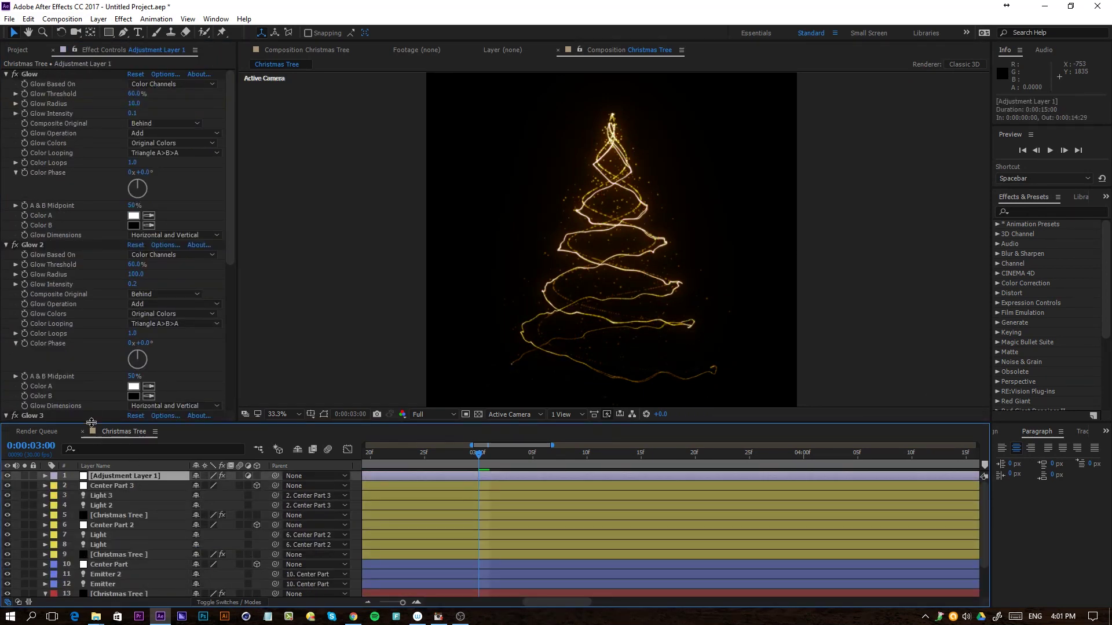
pyautogui.scroll(-5, 93, 403)
pyautogui.click(133, 337)
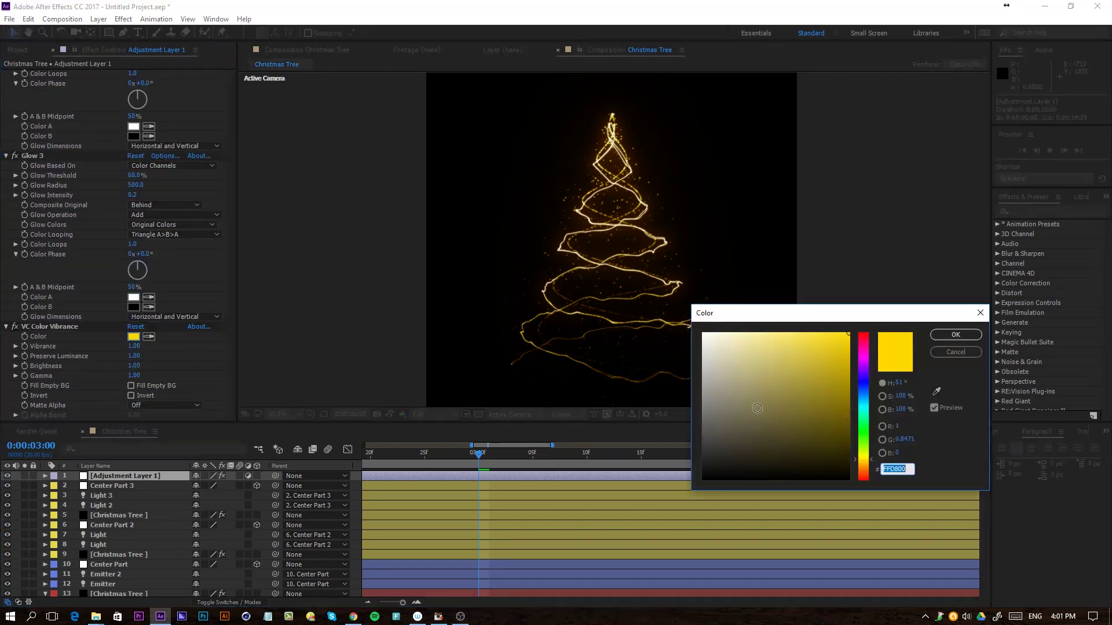
pyautogui.click(865, 474)
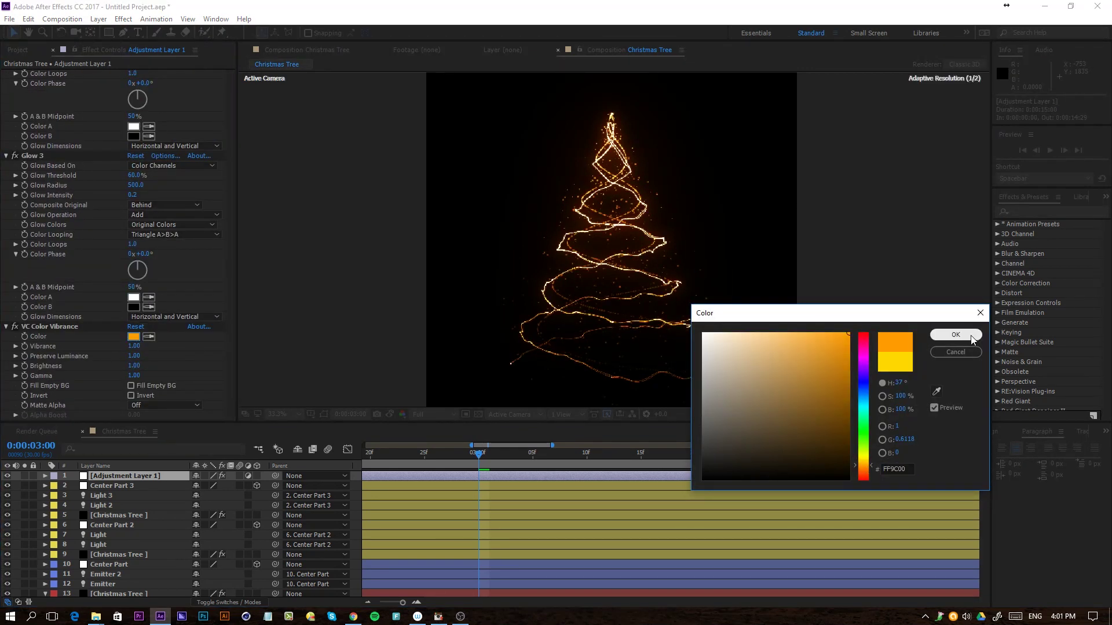
pyautogui.click(956, 336)
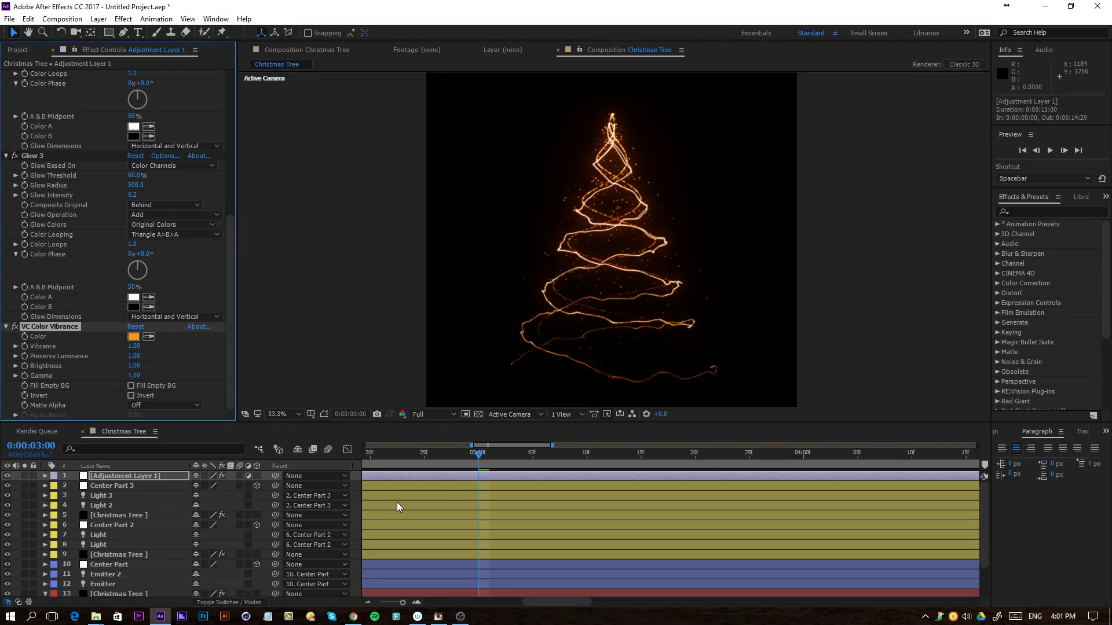
# On Adjustment Layer 1, set the first Glow's Intensity to 0.4 and slightly raise Glow 2's Intensity.
pyautogui.click(420, 514)
pyautogui.click(113, 476)
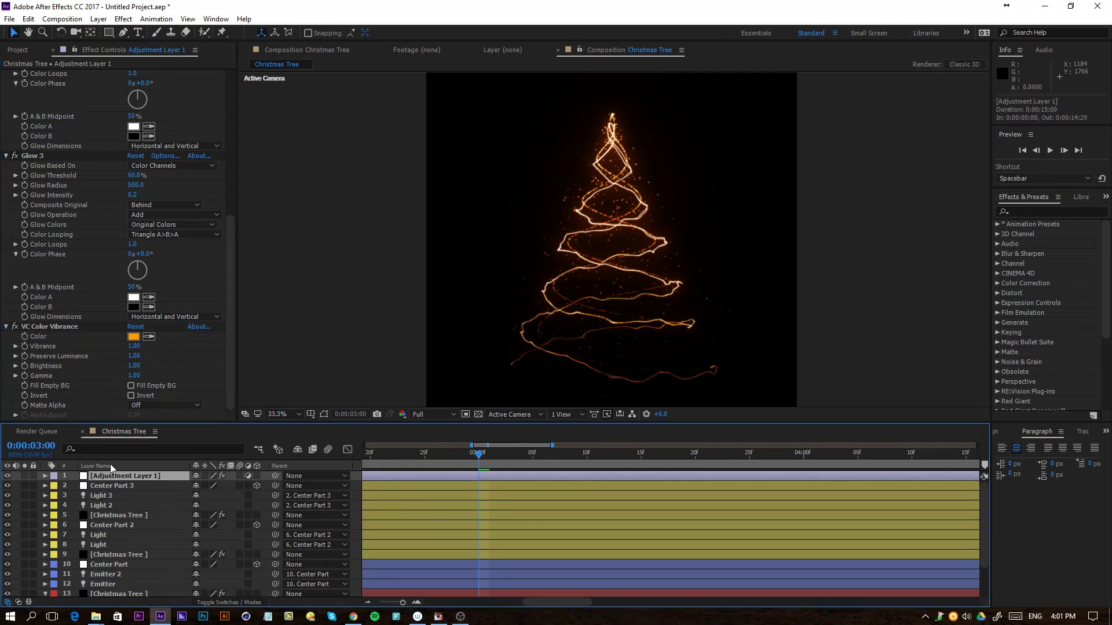
pyautogui.scroll(5, 72, 235)
pyautogui.moveTo(131, 116); pyautogui.dragTo(147, 117)
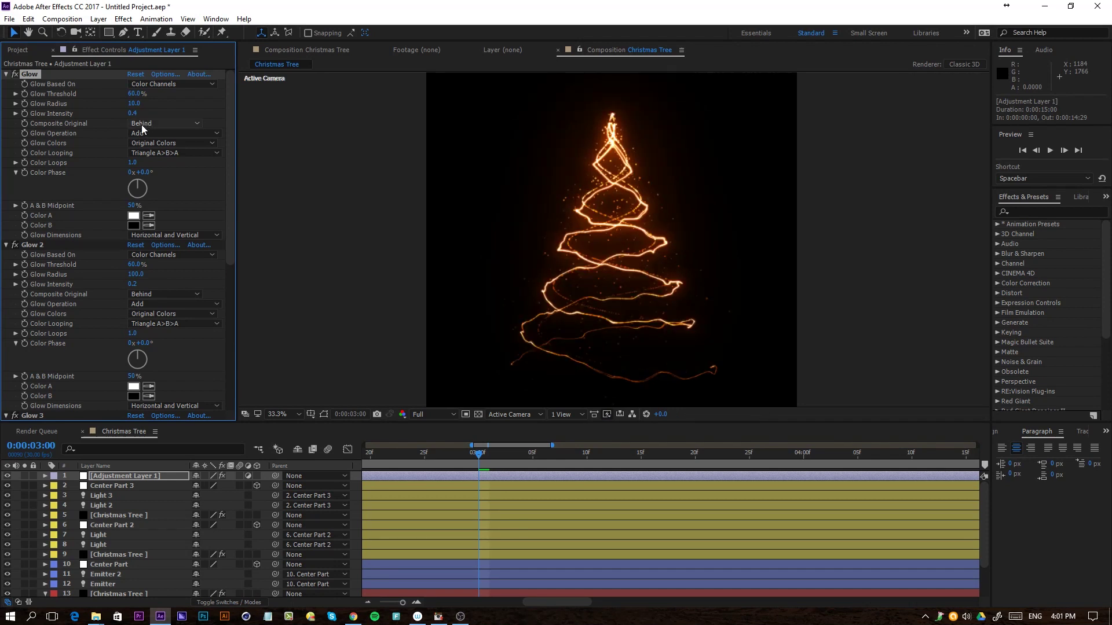
pyautogui.scroll(-1, 135, 191)
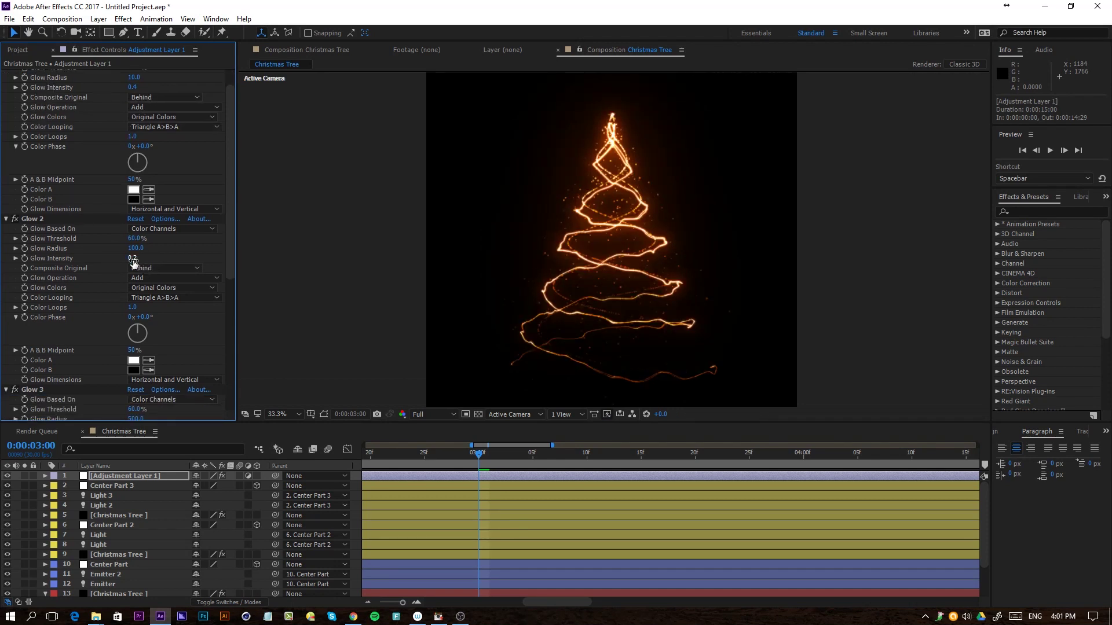
pyautogui.moveTo(135, 259); pyautogui.dragTo(146, 262)
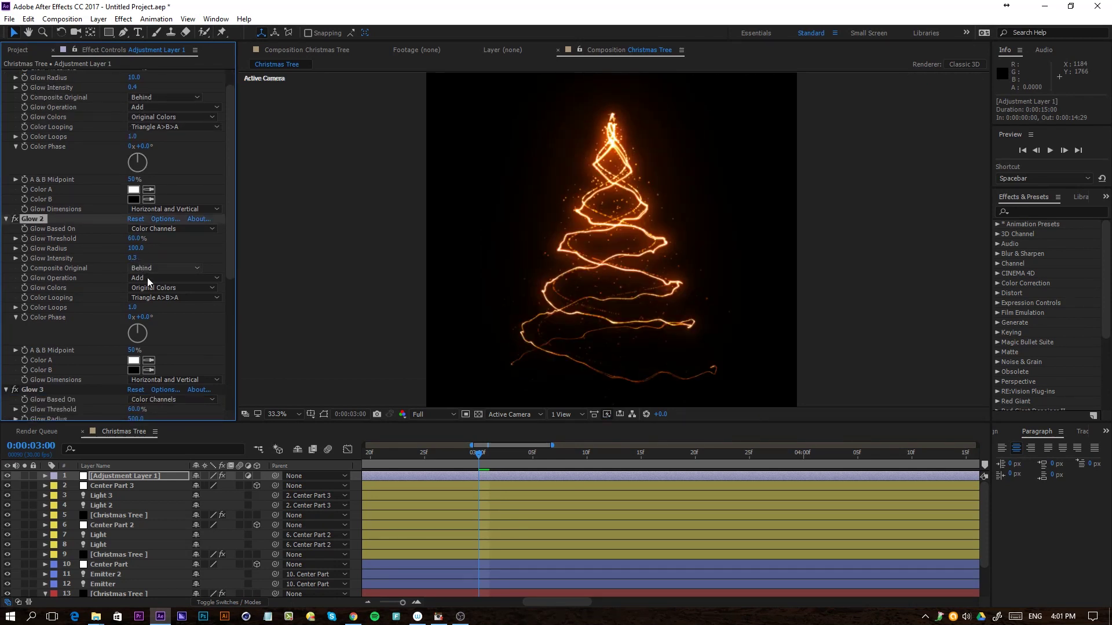
# Play a preview of the recolored tree animation and stop it.
pyautogui.click(528, 539)
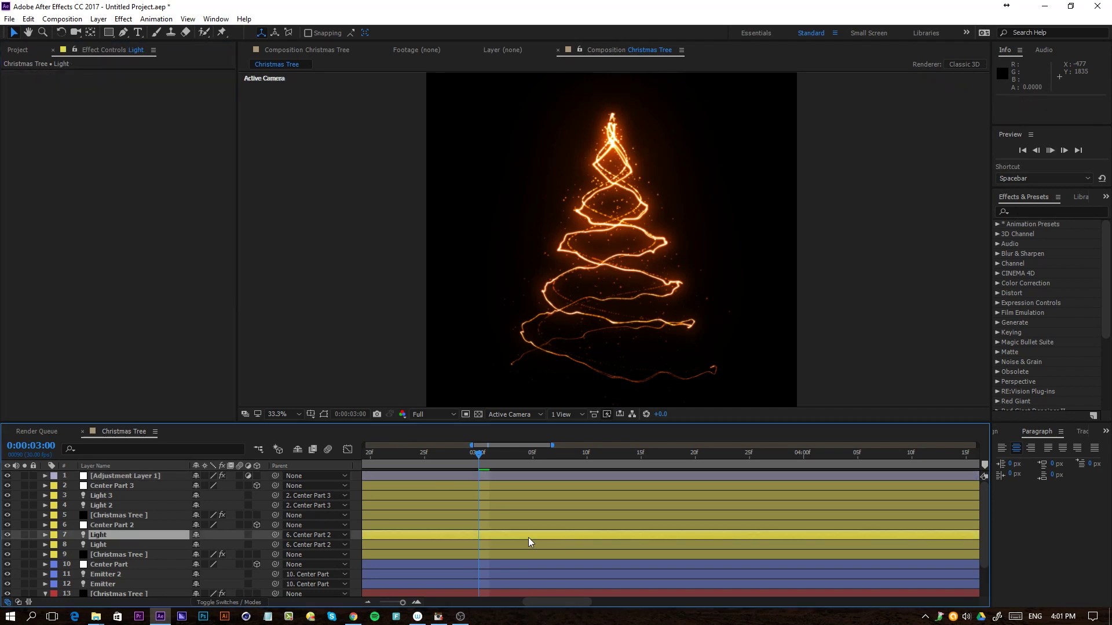
pyautogui.press('space')
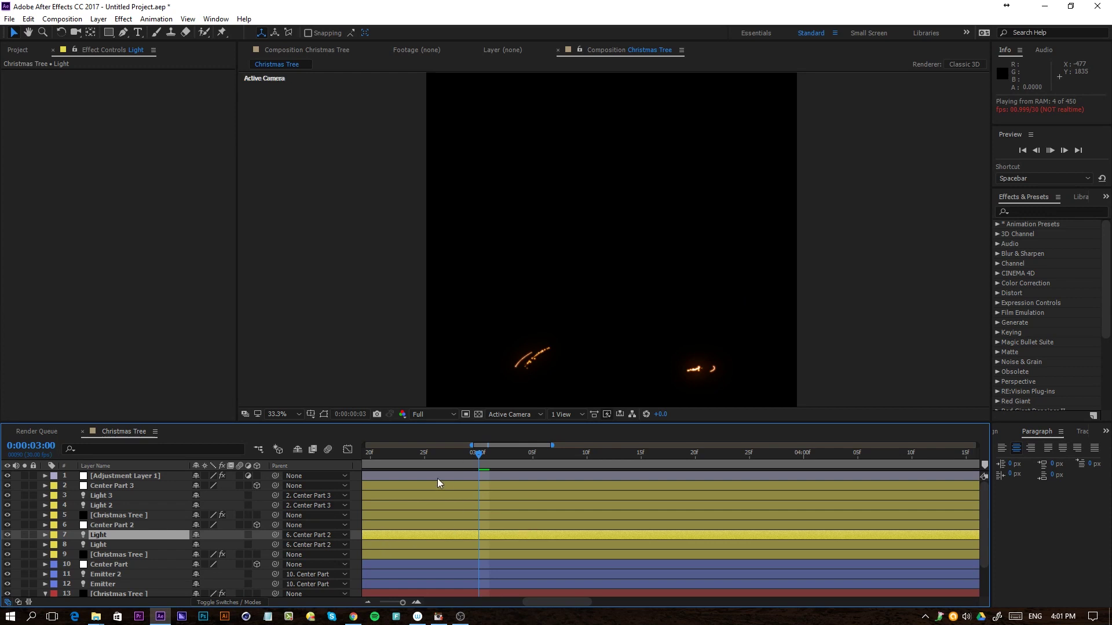
pyautogui.press('space')
# Add a two-node camera with the 35mm preset and move it to the top of the layer stack.
pyautogui.click(99, 19)
pyautogui.moveTo(27, 32)
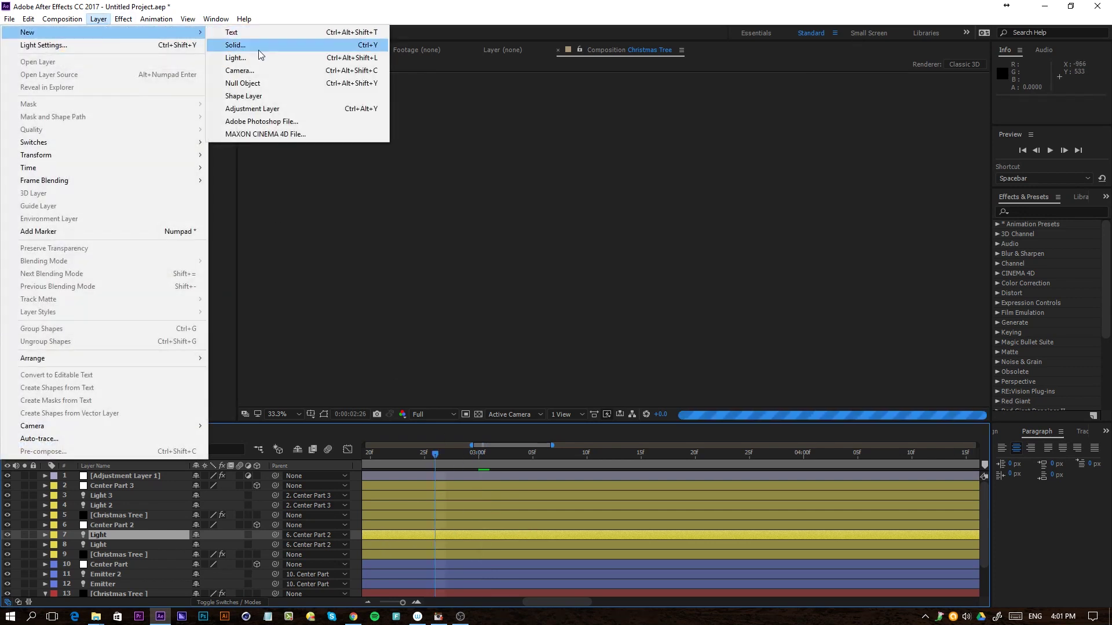
pyautogui.click(252, 71)
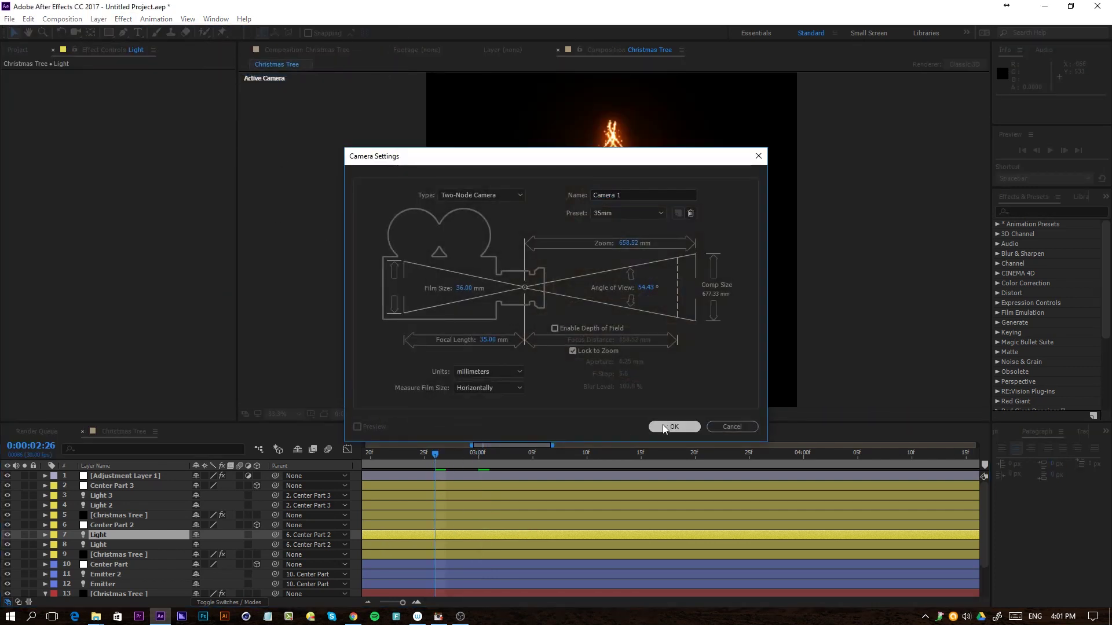
pyautogui.click(670, 425)
pyautogui.moveTo(126, 531); pyautogui.dragTo(129, 476)
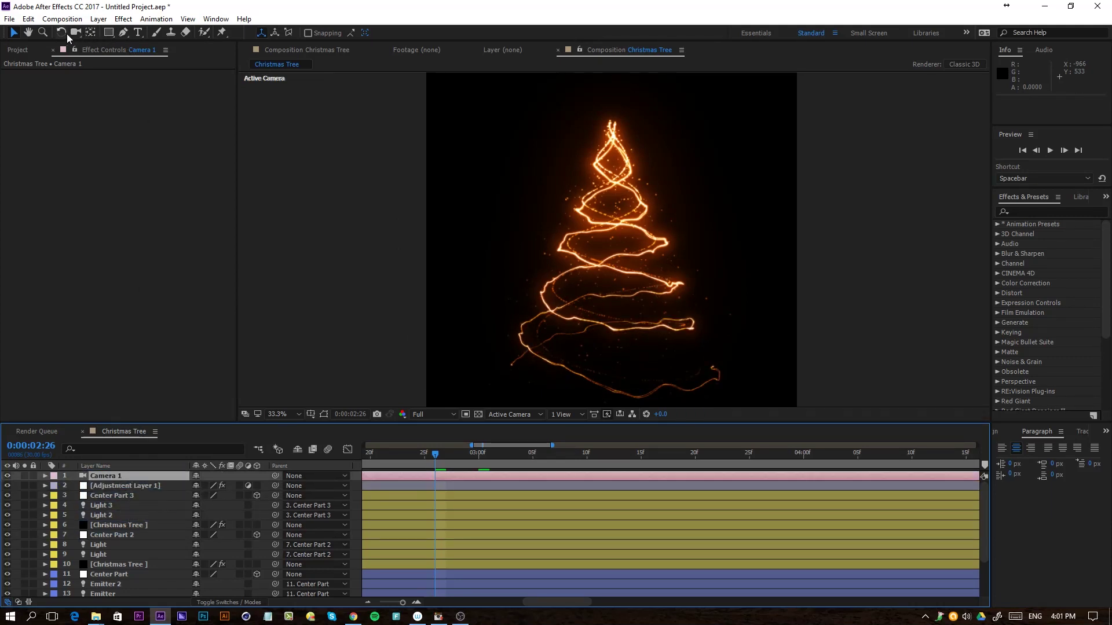
# Lower the preview resolution to Quarter and orbit the camera to look down on the tree from above.
pyautogui.moveTo(75, 32); pyautogui.dragTo(130, 51)
pyautogui.moveTo(634, 246); pyautogui.dragTo(602, 243)
pyautogui.click(440, 414)
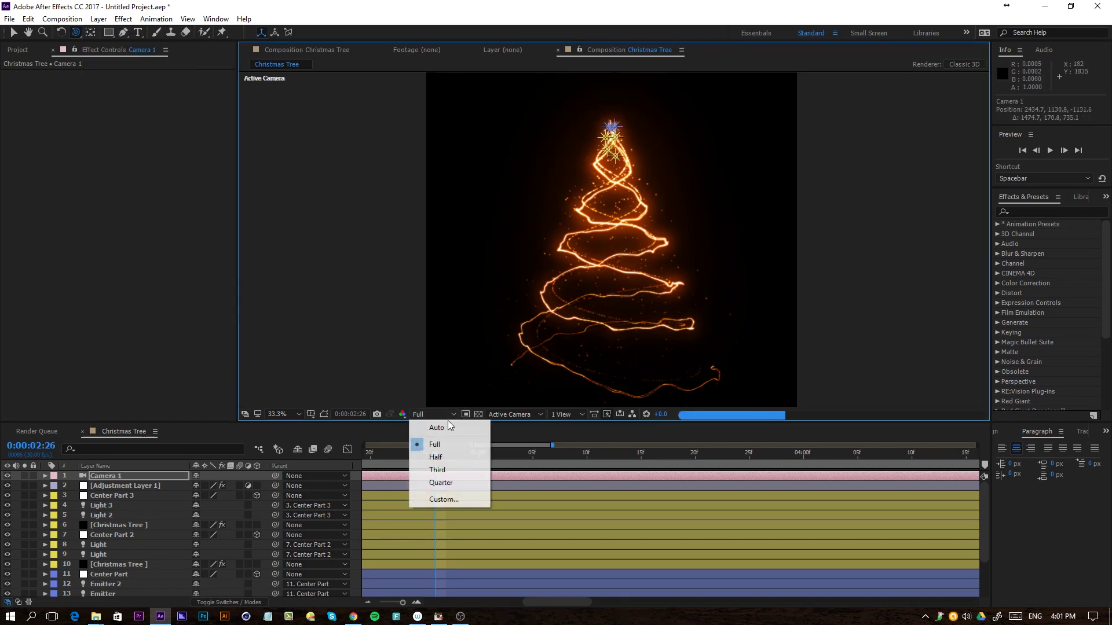
pyautogui.click(446, 492)
pyautogui.moveTo(617, 305); pyautogui.dragTo(572, 474)
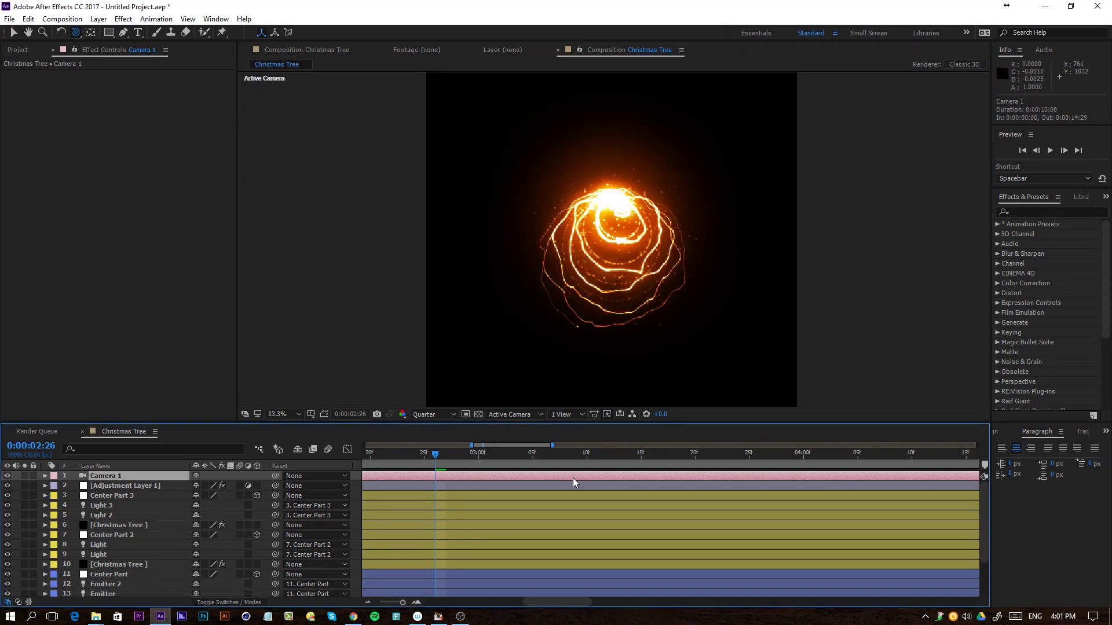
# Preview the animation from above, stop it, and orbit the camera back to a side view of the tree.
pyautogui.press('space')
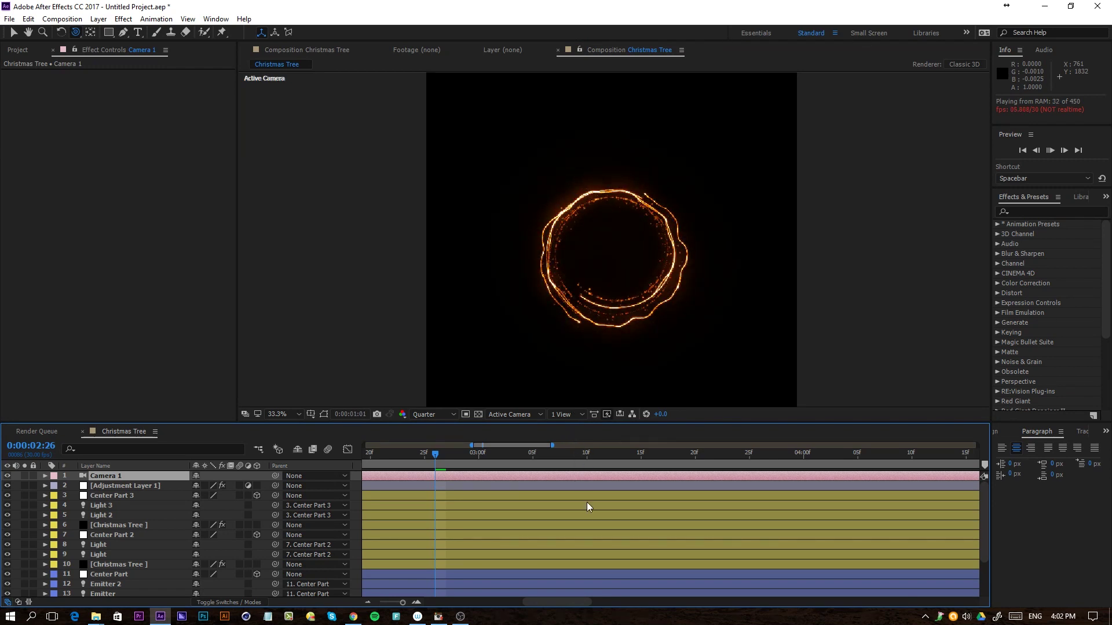
pyautogui.click(561, 523)
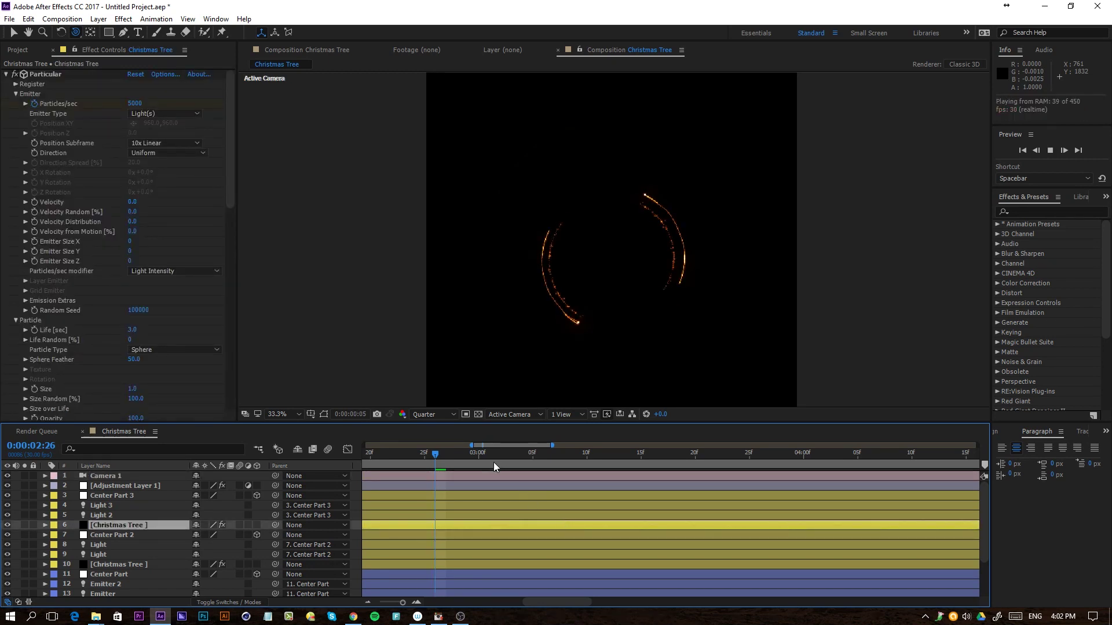
pyautogui.press('space')
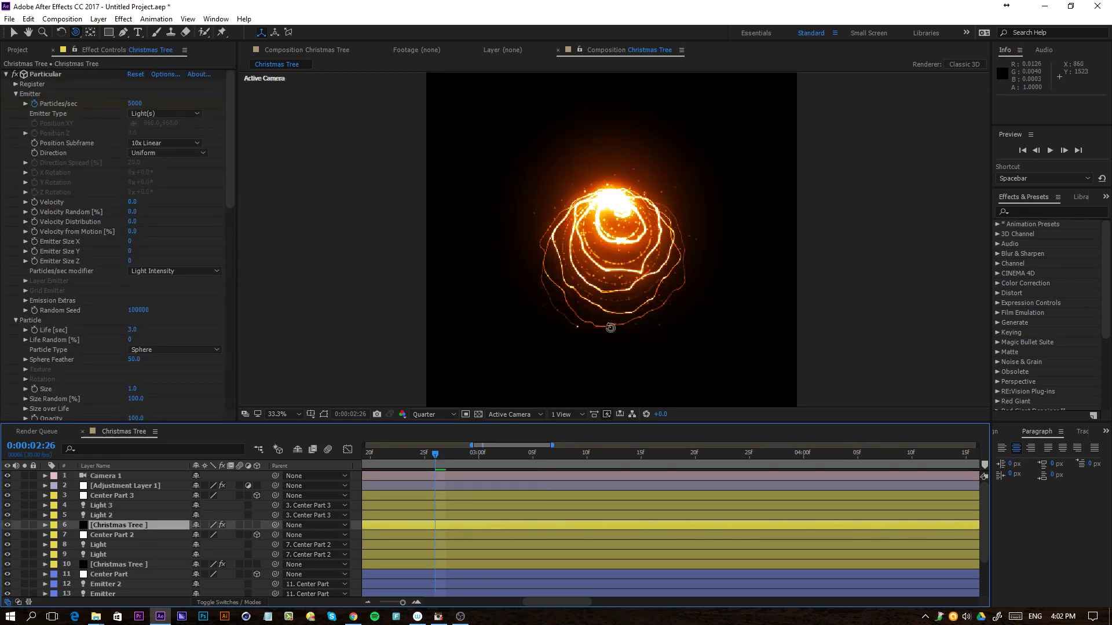
pyautogui.moveTo(624, 279); pyautogui.dragTo(628, 237)
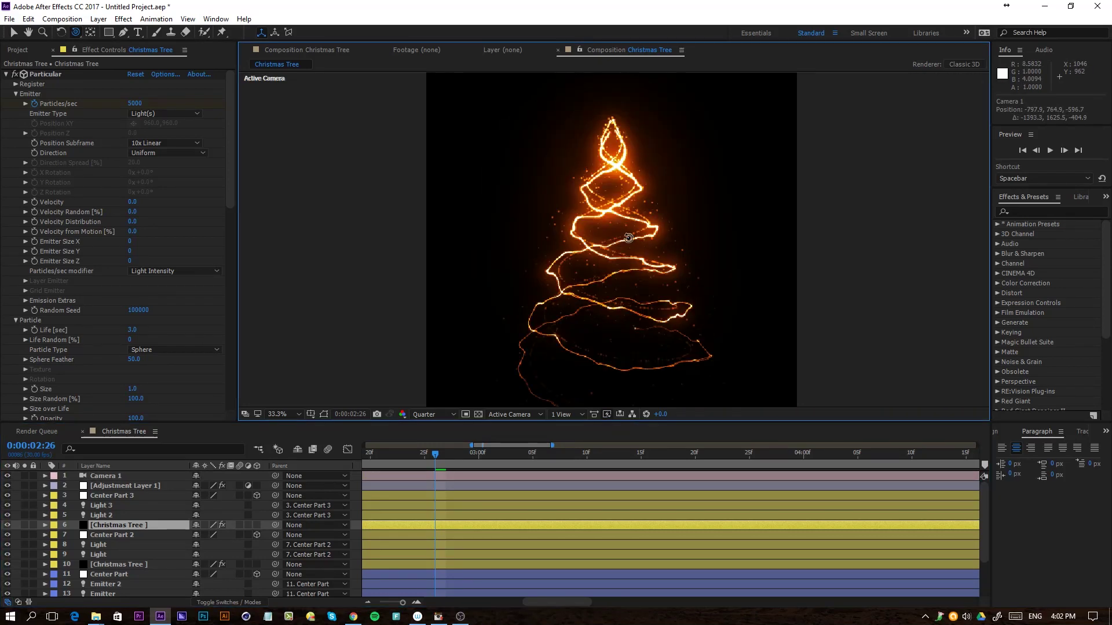